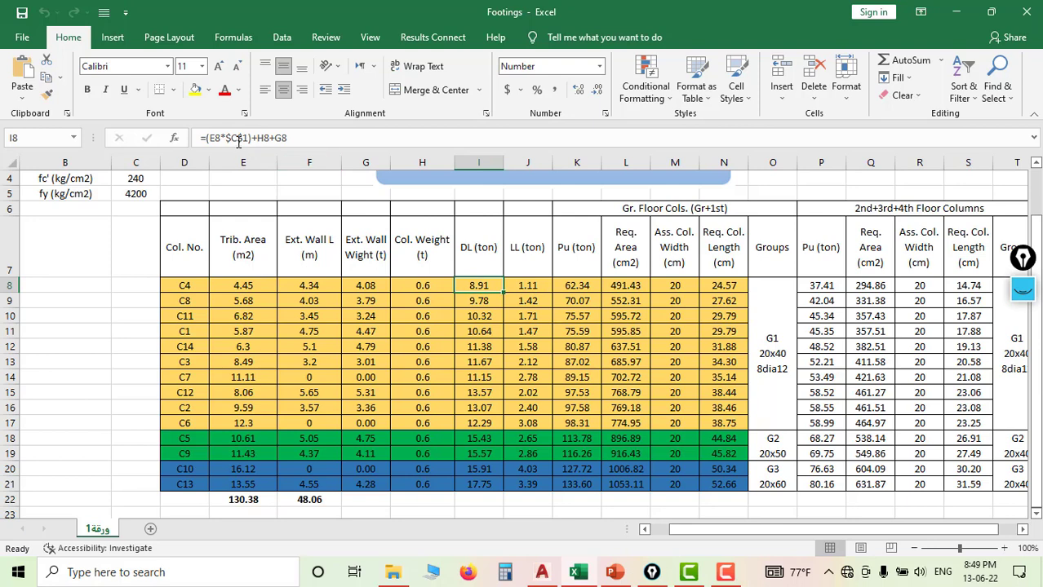
Step: Inspect the DL and LL formulas of column C4 in the load table
click(526, 286)
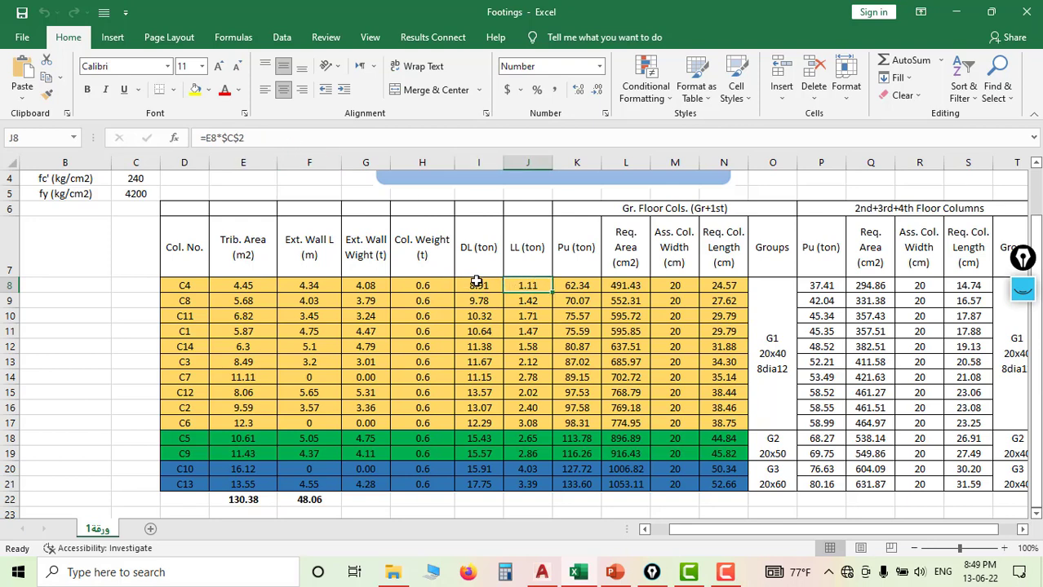
scroll(216, 221, up, 1)
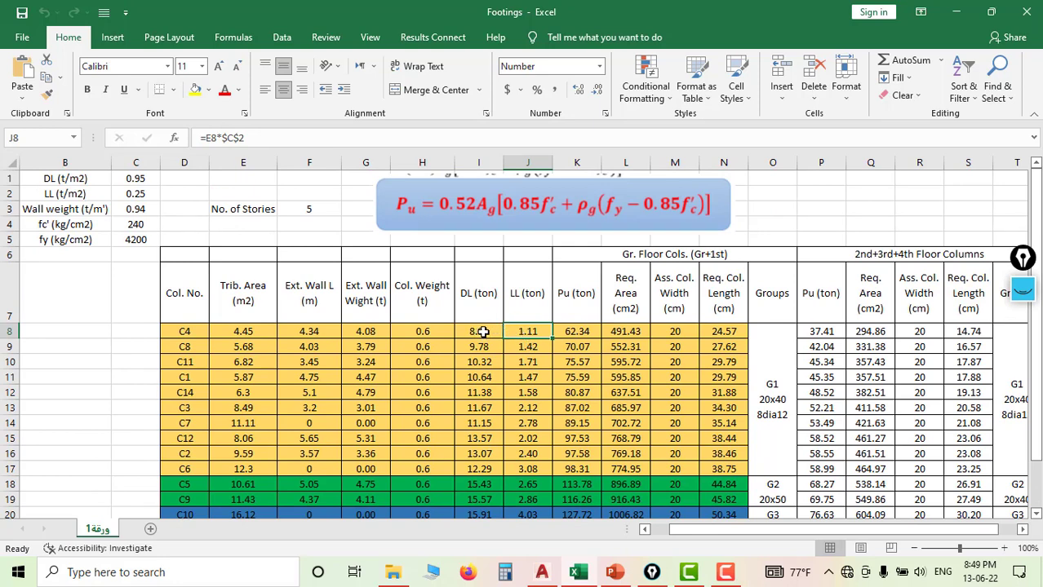
click(483, 332)
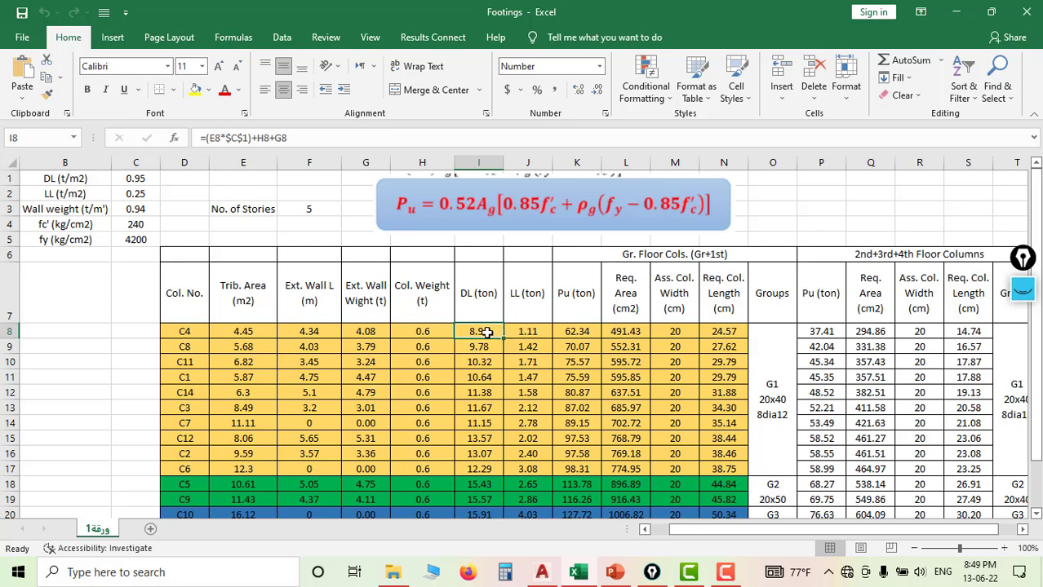
click(532, 332)
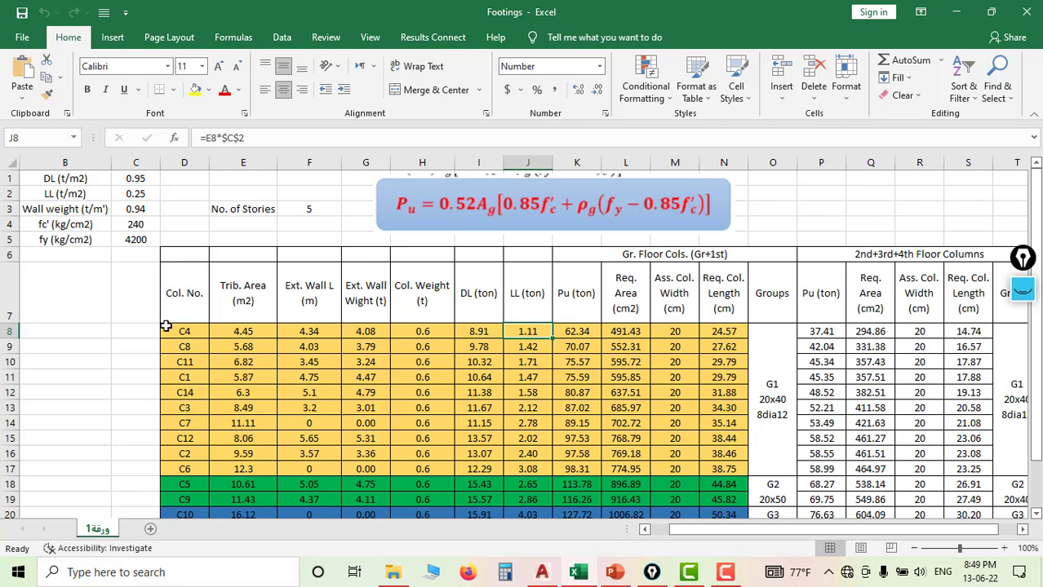
Step: Insert a blank row above row 6 and label cell B6 "Qall (net)"
click(74, 258)
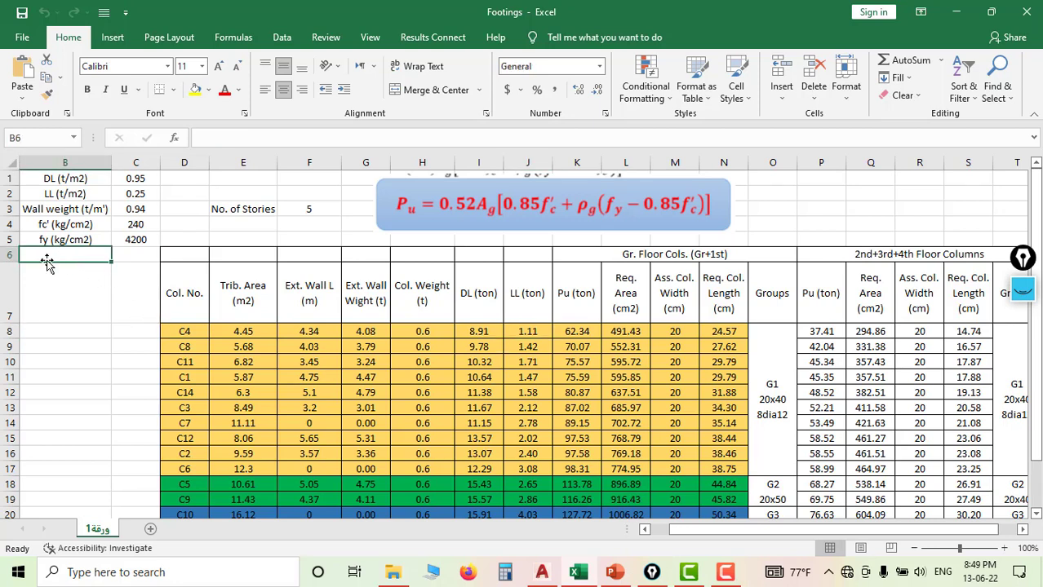
right_click(7, 255)
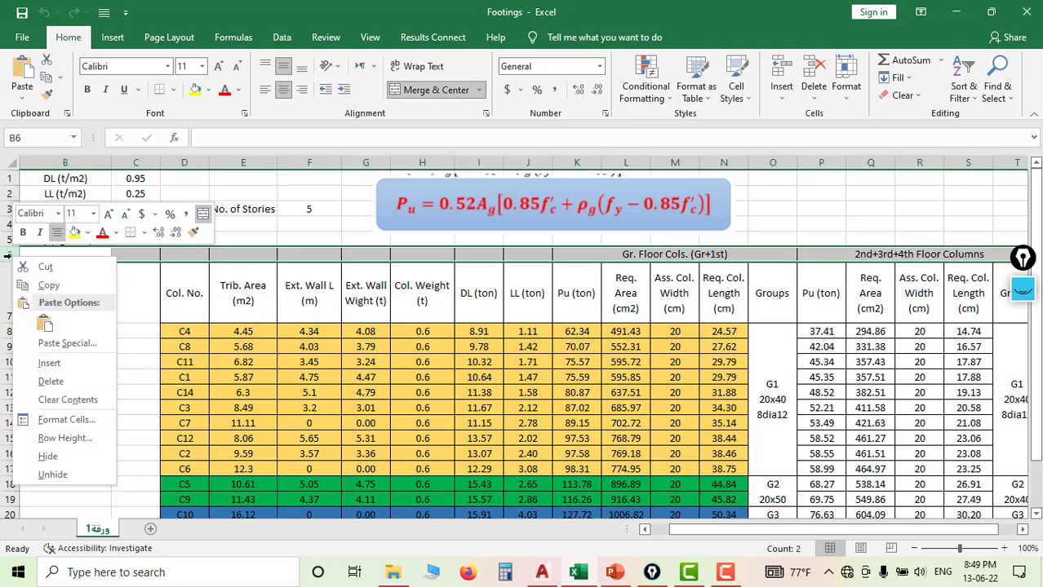
click(49, 363)
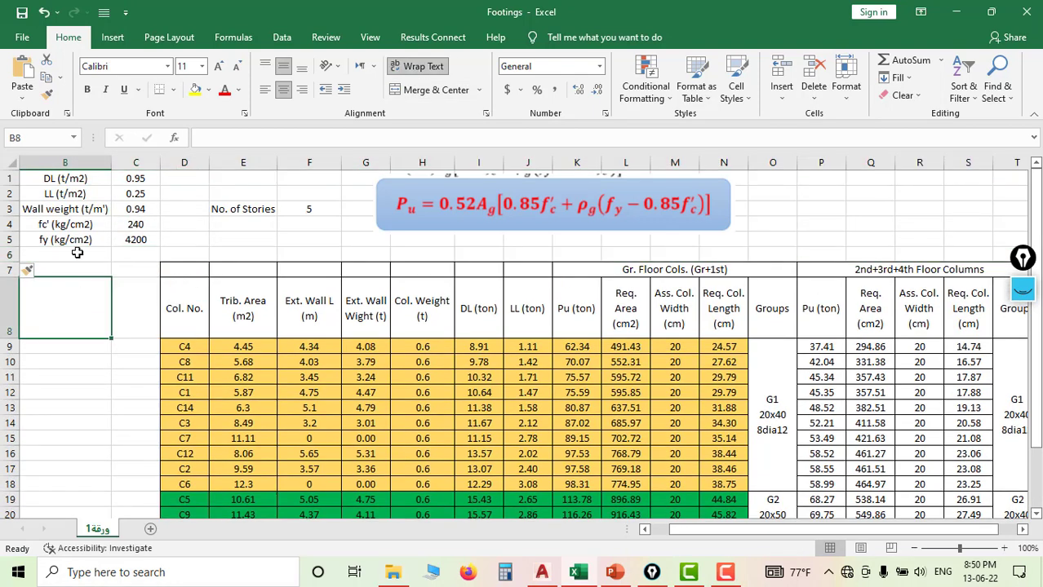
click(76, 253)
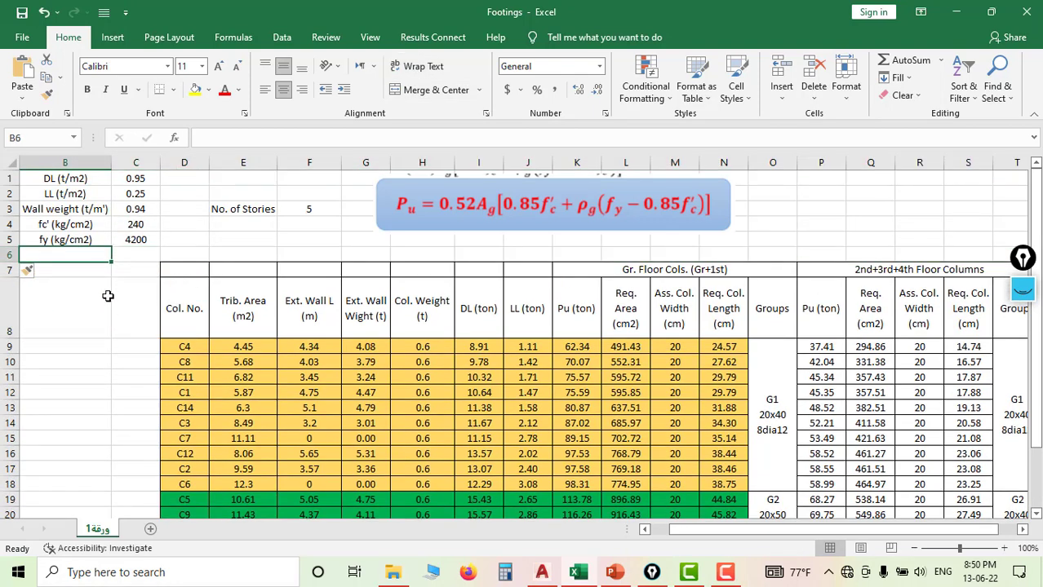
text(Qall)
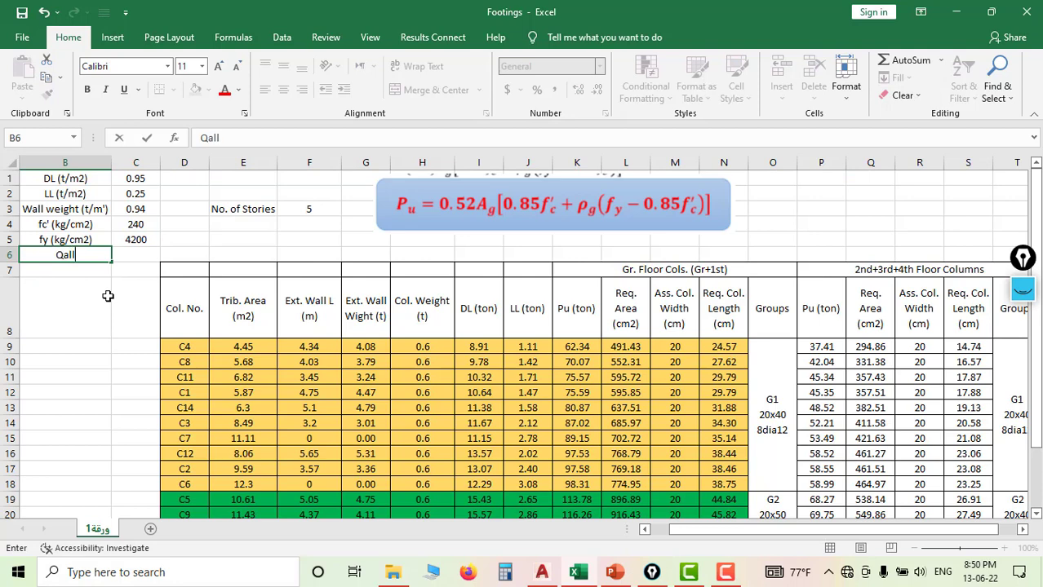
text( (net))
click(88, 270)
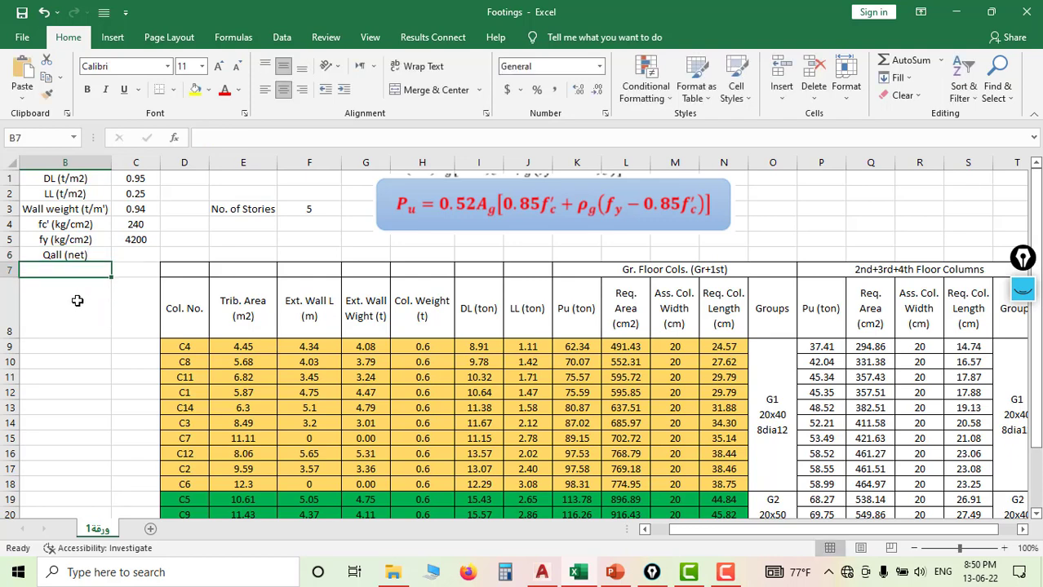
click(79, 258)
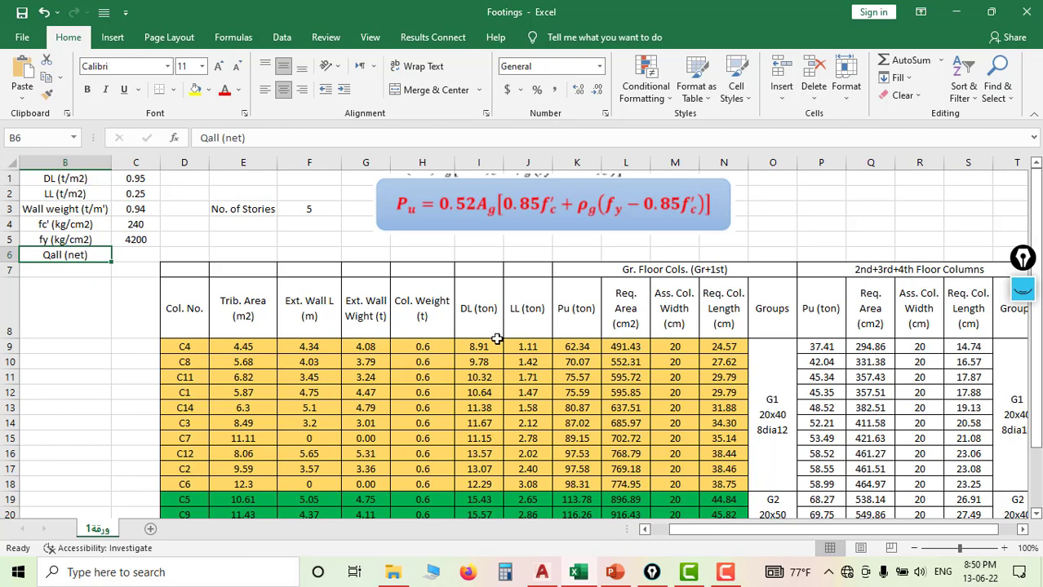
click(478, 308)
click(518, 314)
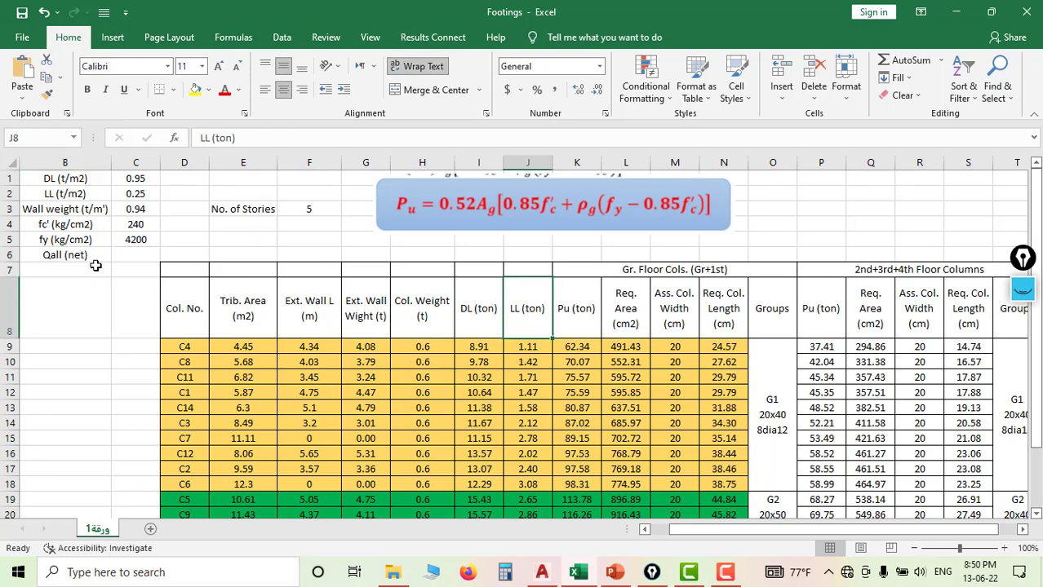
click(60, 254)
click(131, 258)
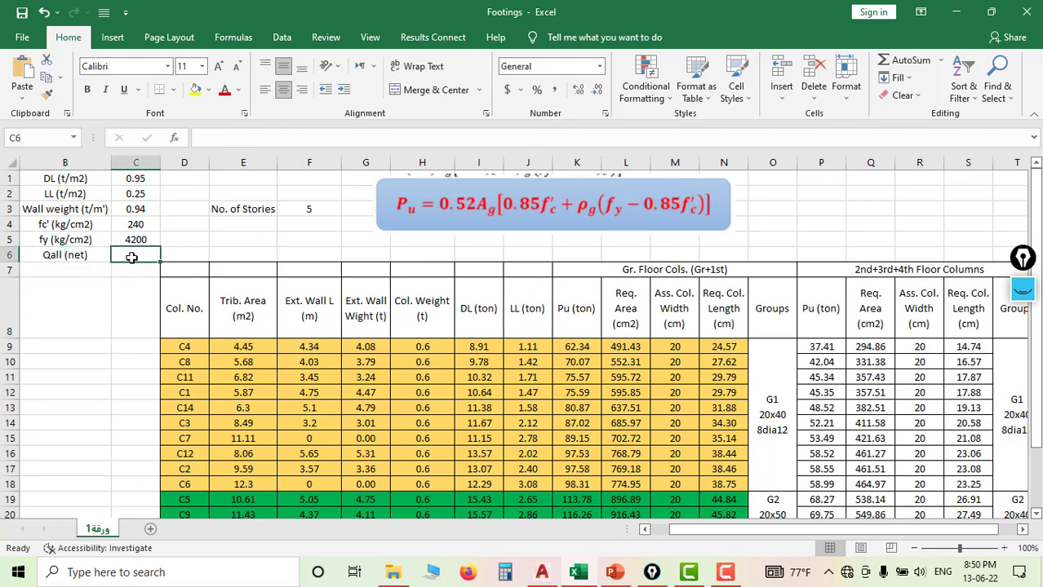
click(67, 257)
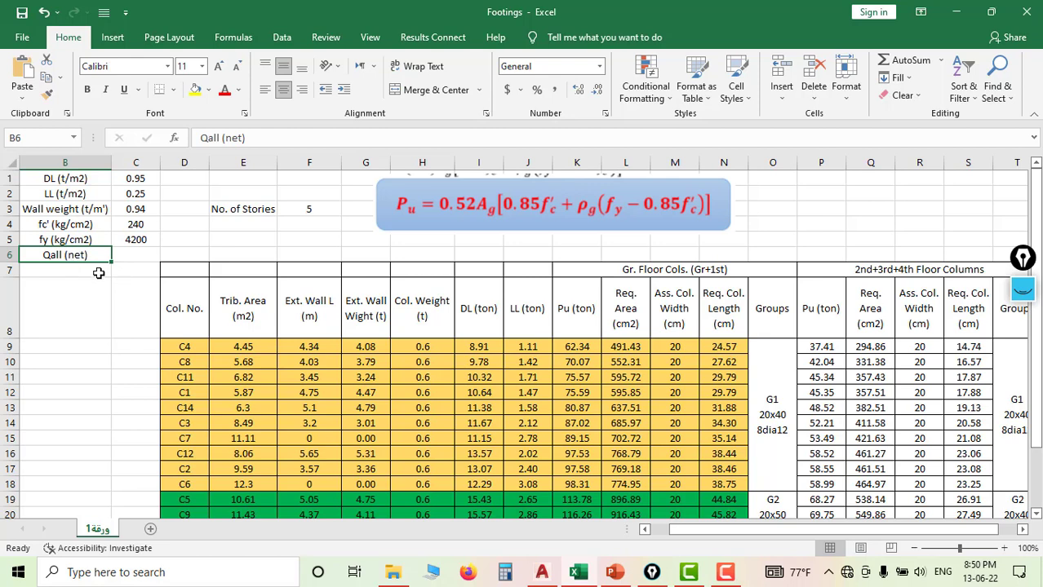
click(140, 255)
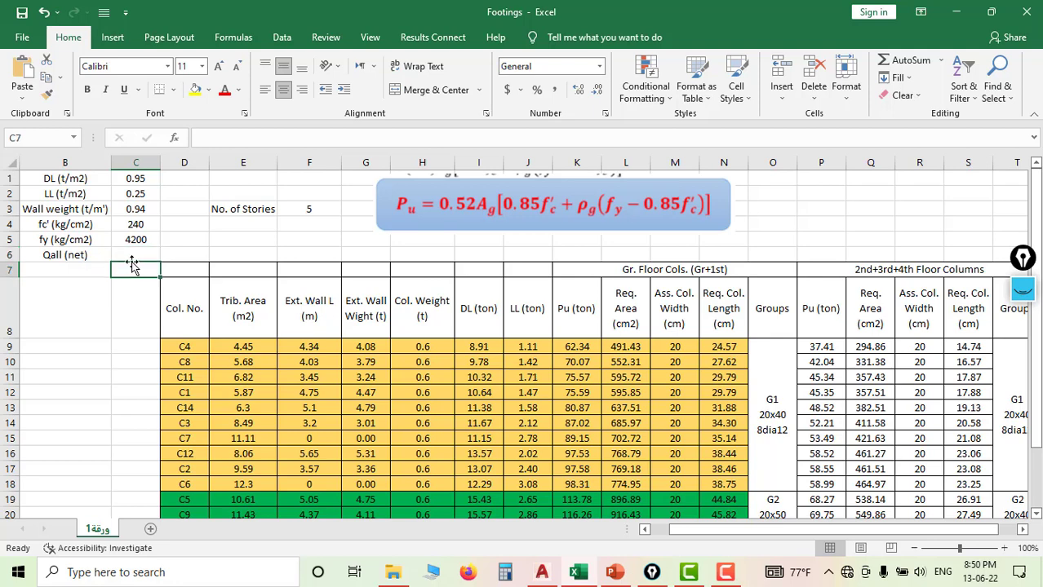
click(53, 257)
click(129, 257)
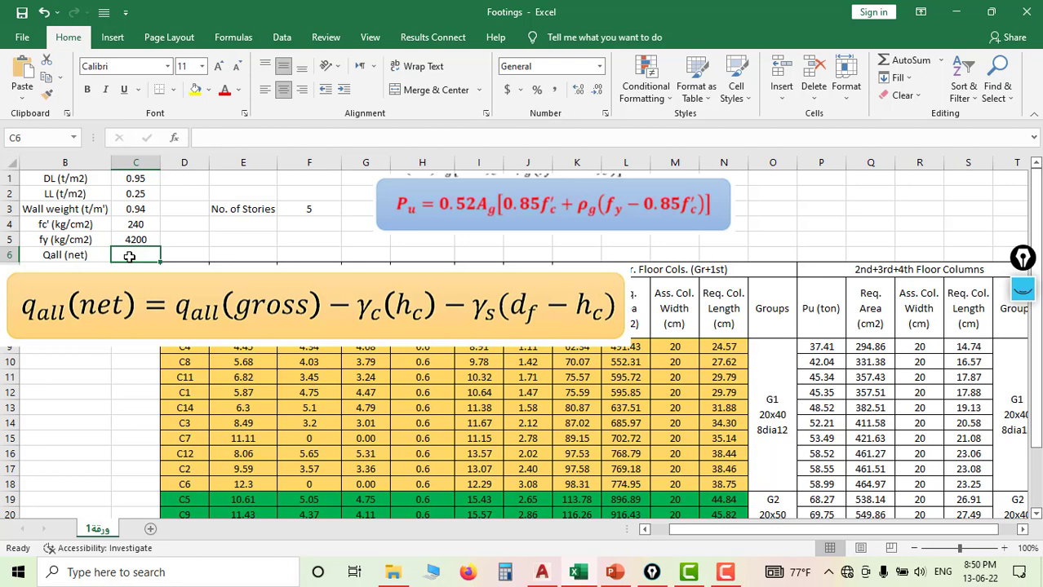
Step: Enter 18 in C6 as the net allowable bearing capacity and its unit t/m2 in D6
click(62, 256)
click(131, 256)
text(18)
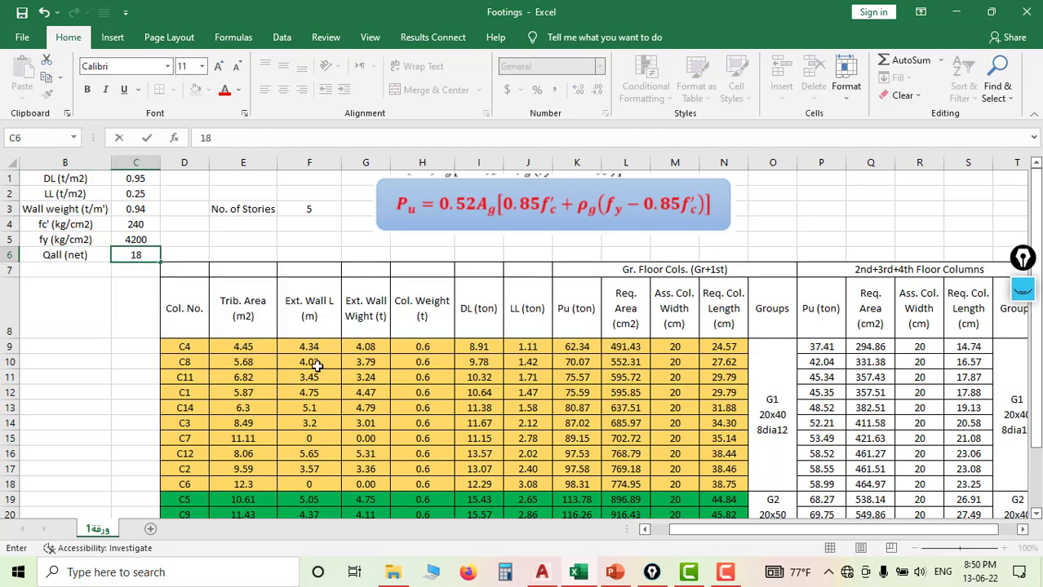
click(181, 255)
text(t/m2)
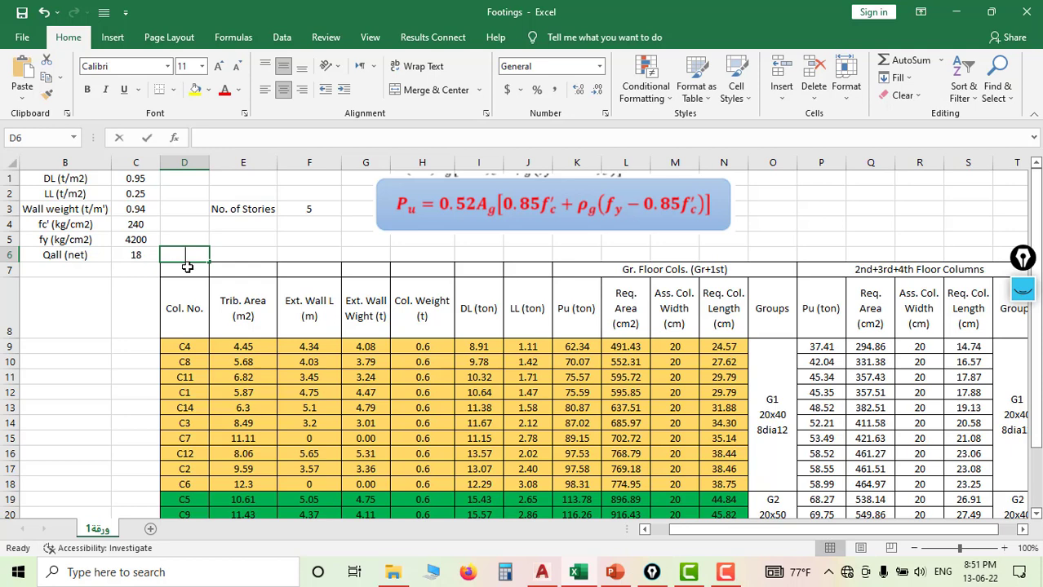
click(230, 242)
click(145, 253)
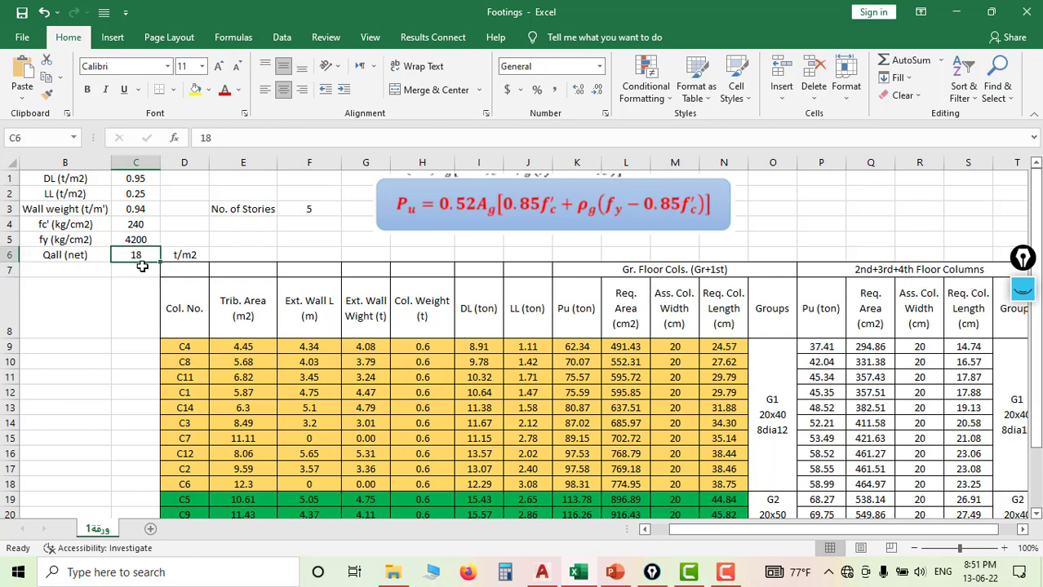
click(59, 257)
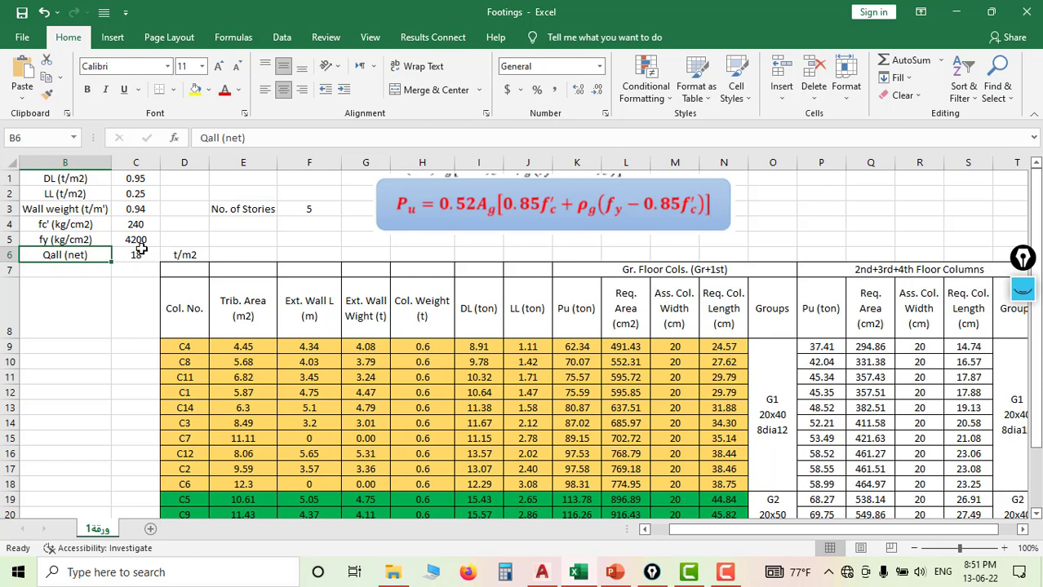
click(146, 258)
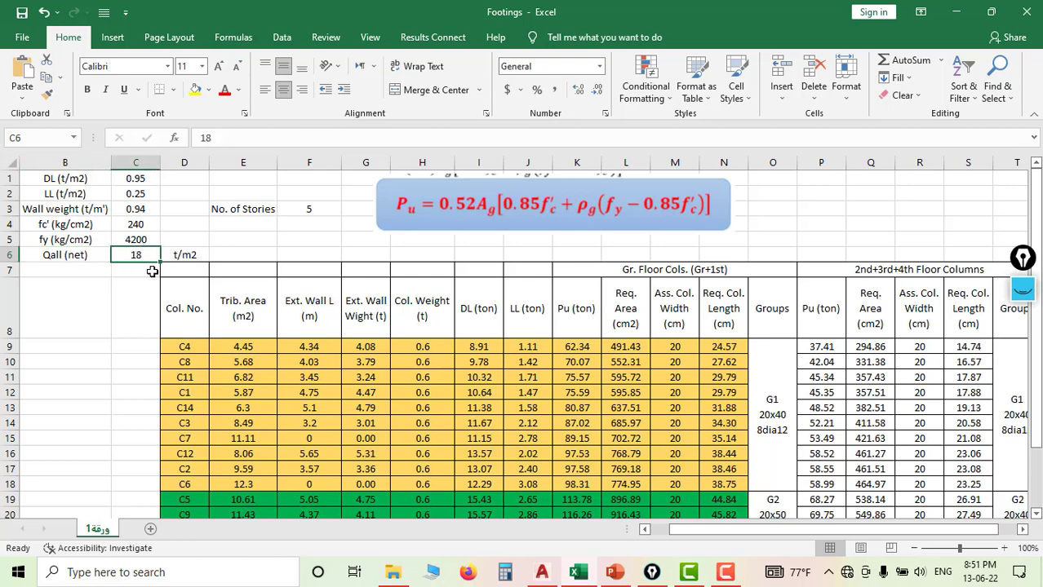
click(181, 255)
click(147, 257)
Step: Add the column headers "DL (ton)" in U8 and "LL (ton)" in V8, right after the upper-floor Groups column
click(284, 307)
key(Right)
key(Right)
key(Right)
key(Right)
key(Right)
key(Right)
key(Right)
key(Right)
key(Right)
key(Right)
key(Right)
key(Right)
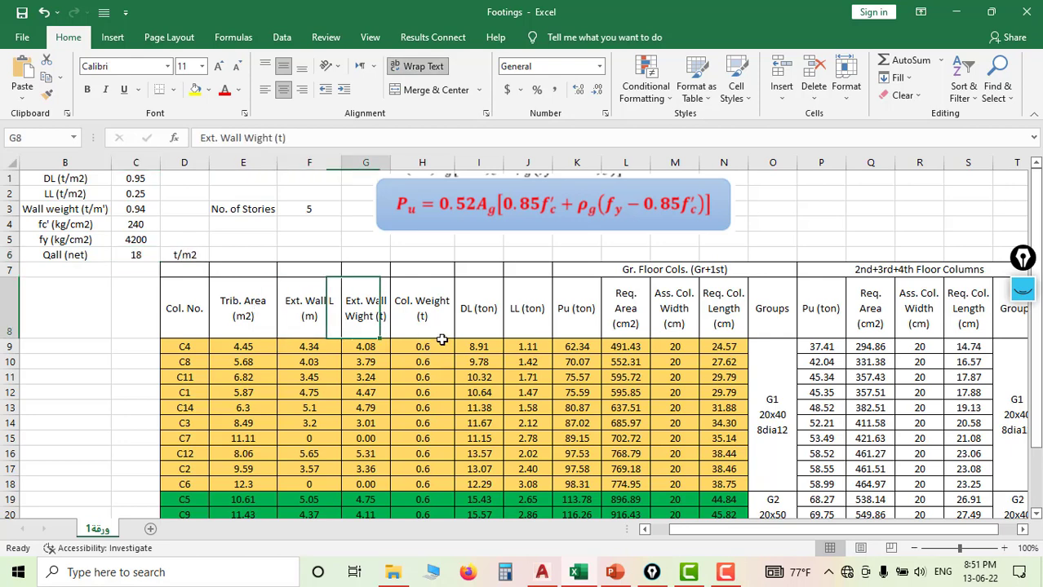
key(Right)
key(Right)
key(Right)
key(Right)
key(Right)
key(Right)
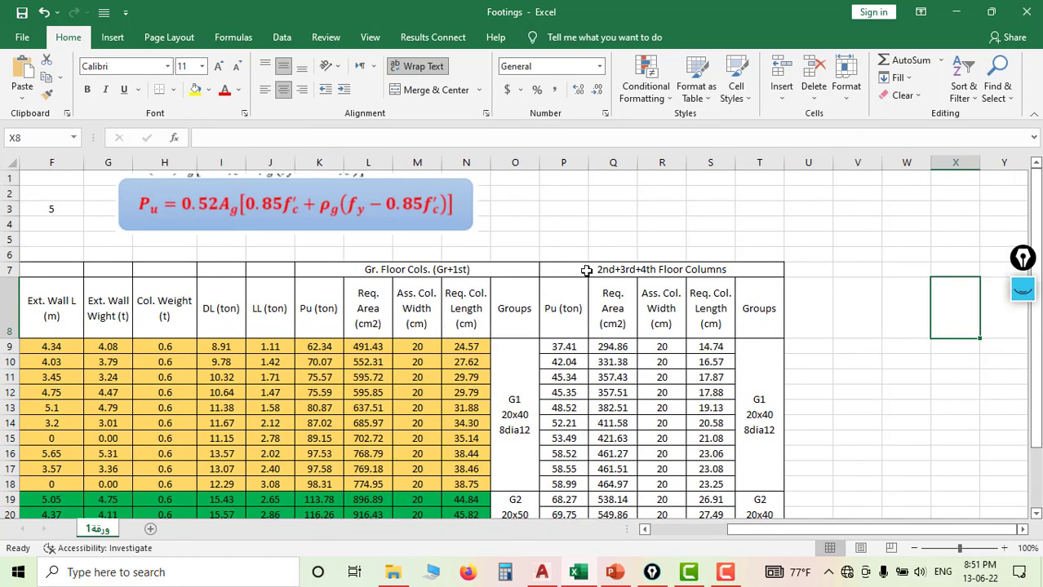
click(804, 316)
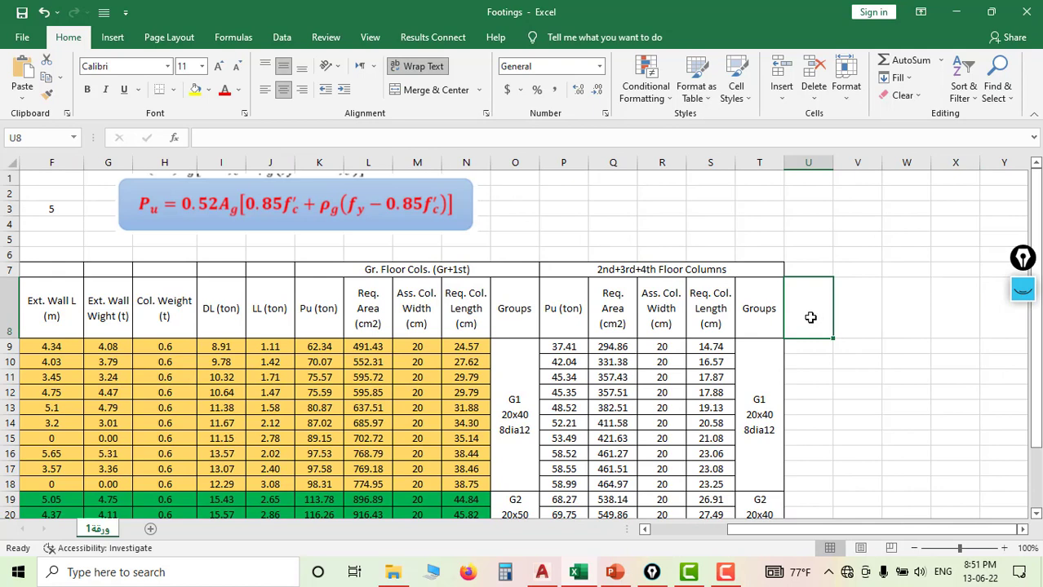
text(D)
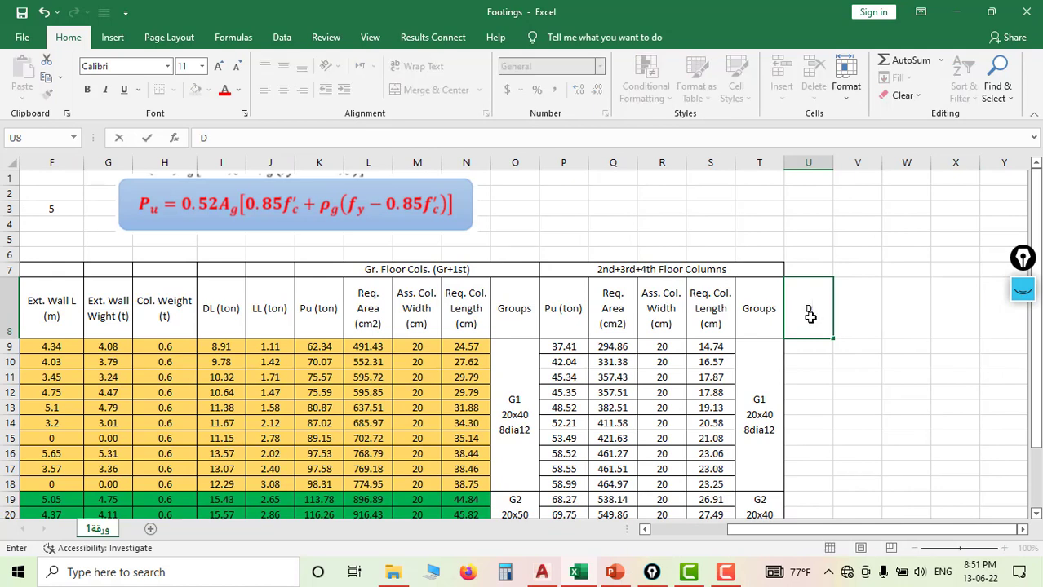
text(L (ton)
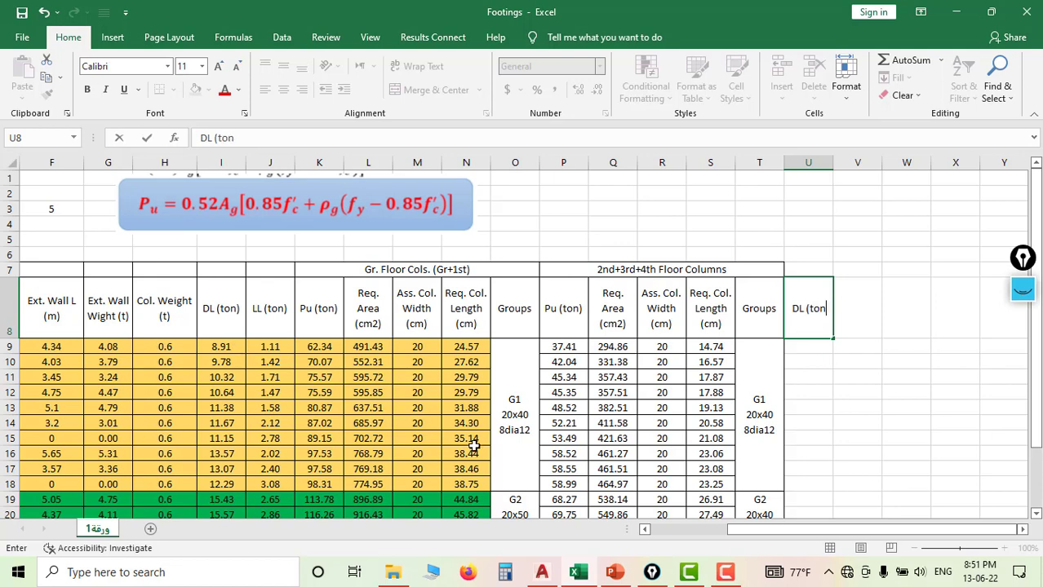
text())
key(Tab)
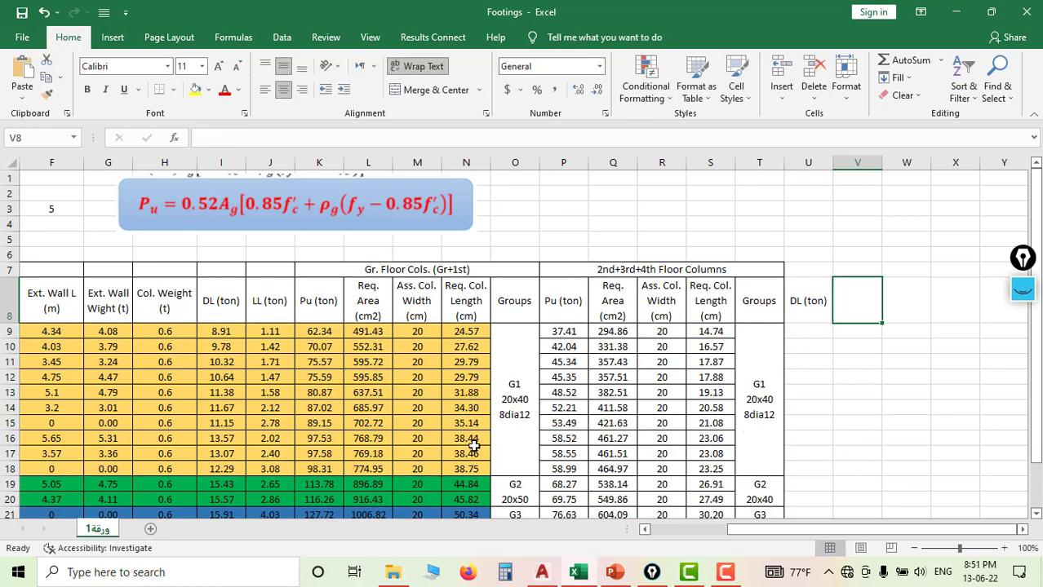
text(LL)
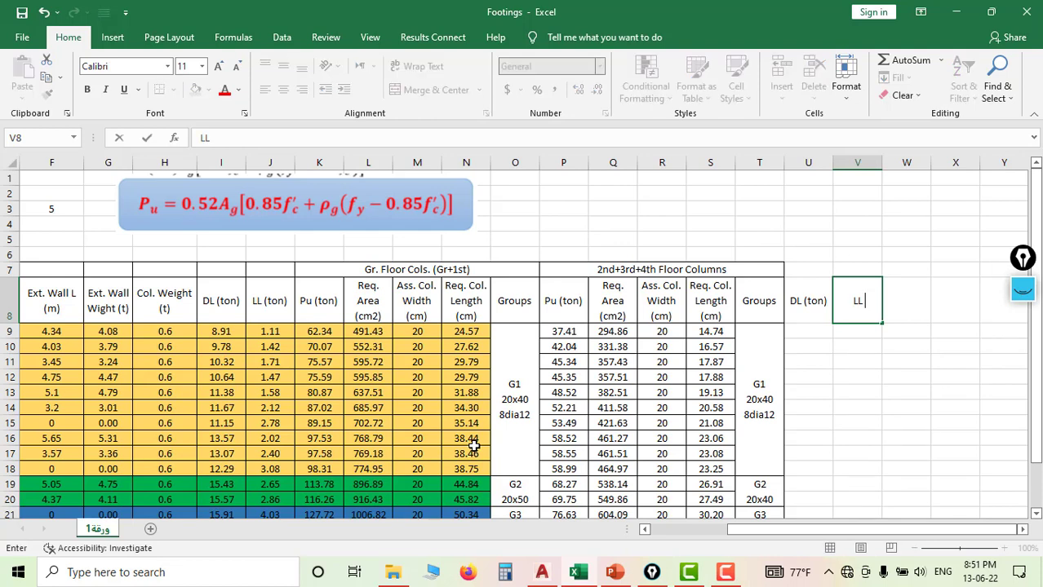
text( (ton))
Step: Calculate the total dead load of column C4 in U9 with the formula =I9*5
click(809, 335)
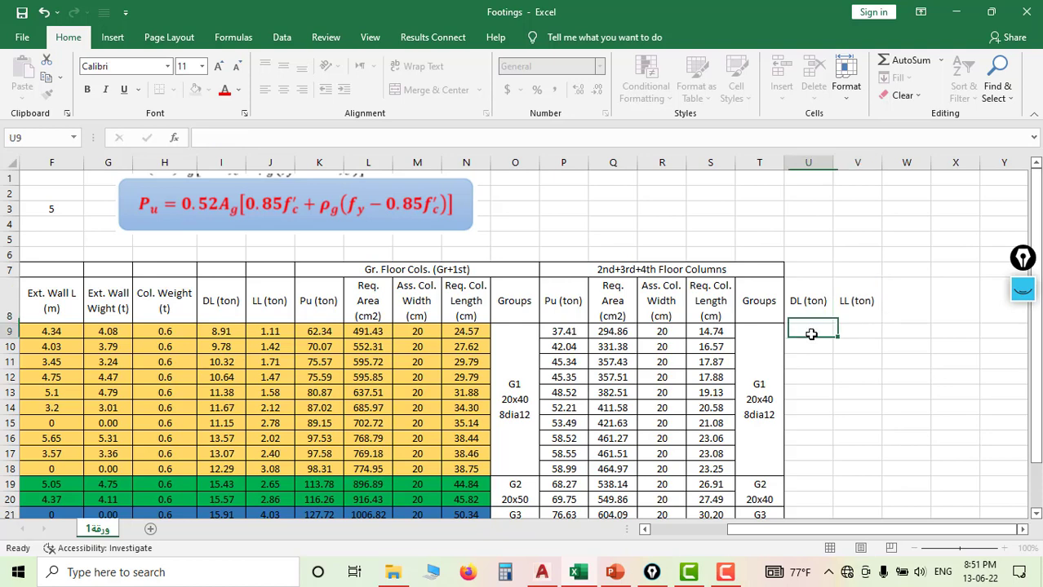
text(=)
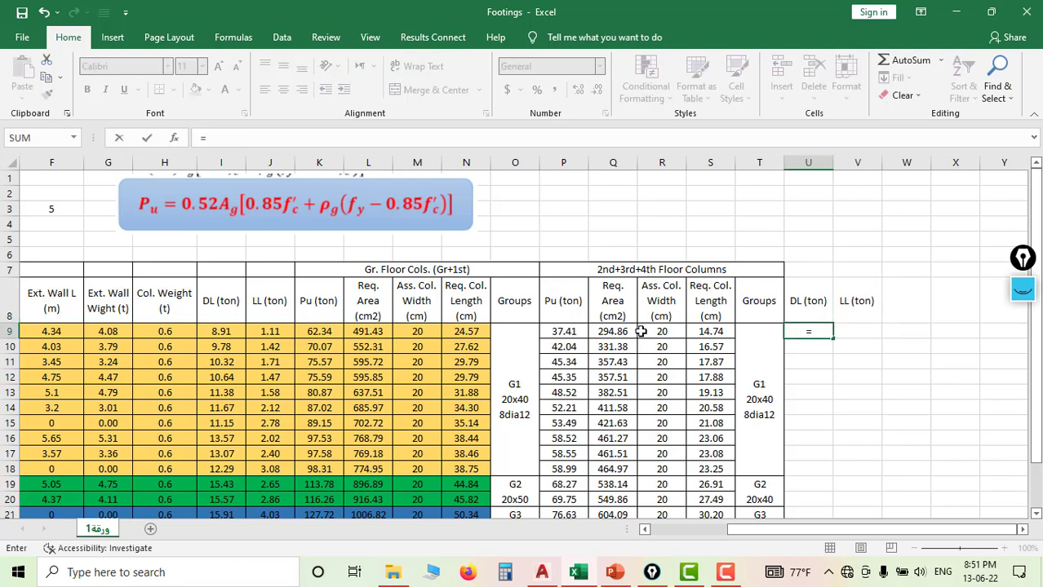
click(227, 330)
text(*5)
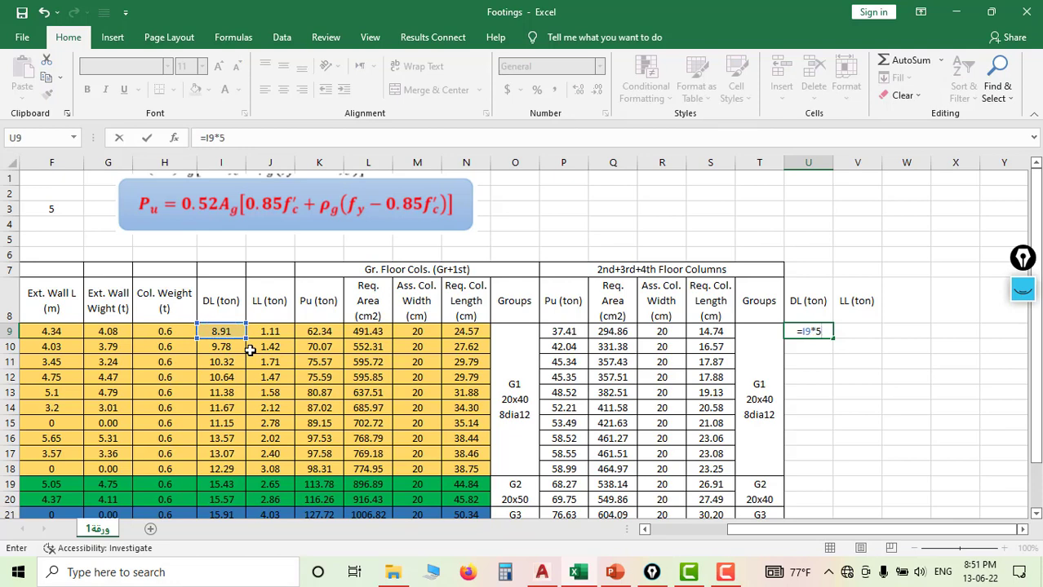
key(Return)
Step: Calculate the total live load of column C4 in V9 with the formula =J9*5
click(839, 330)
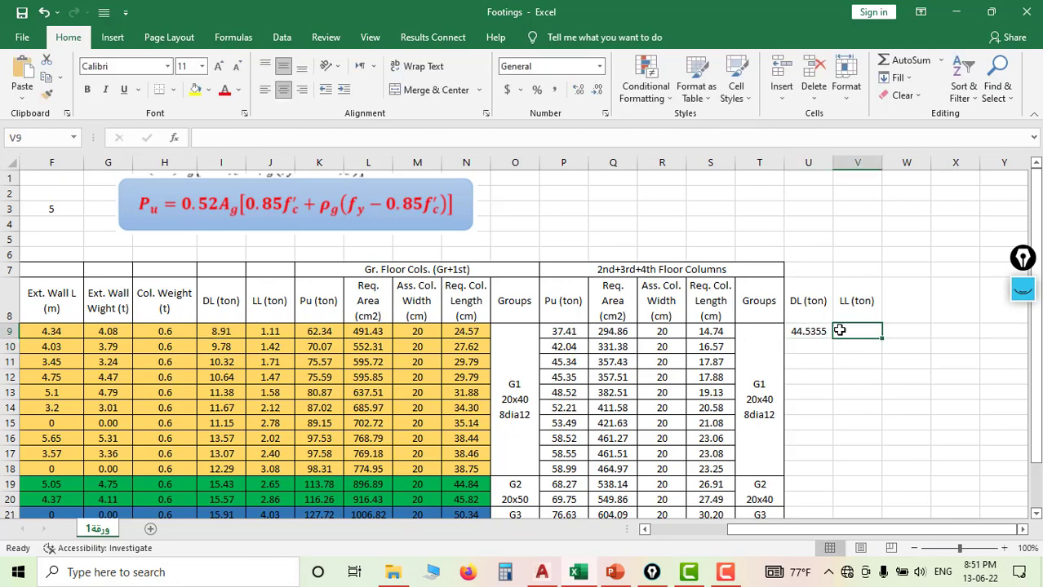
text(=)
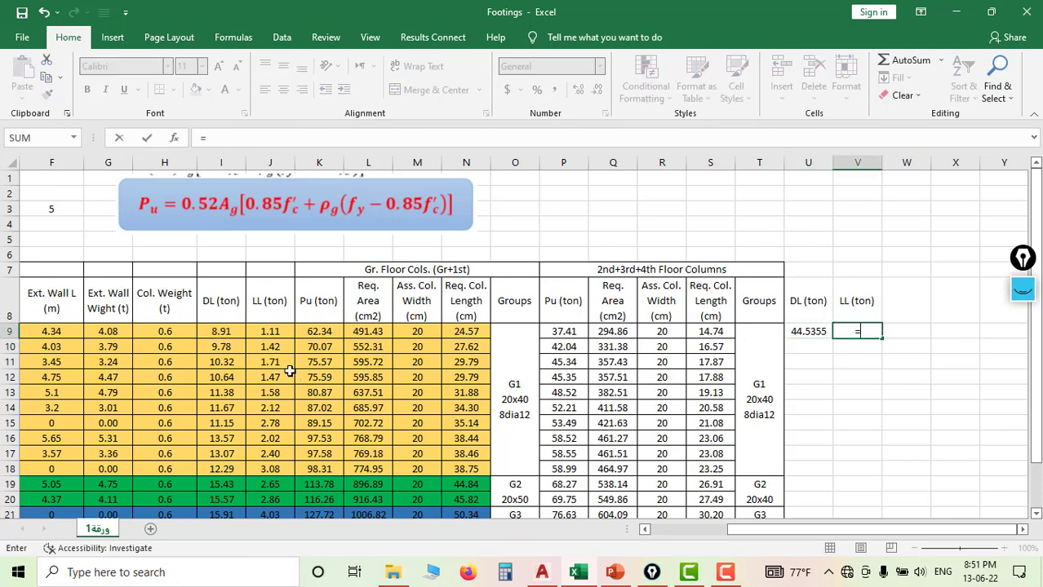
click(275, 333)
text(*5)
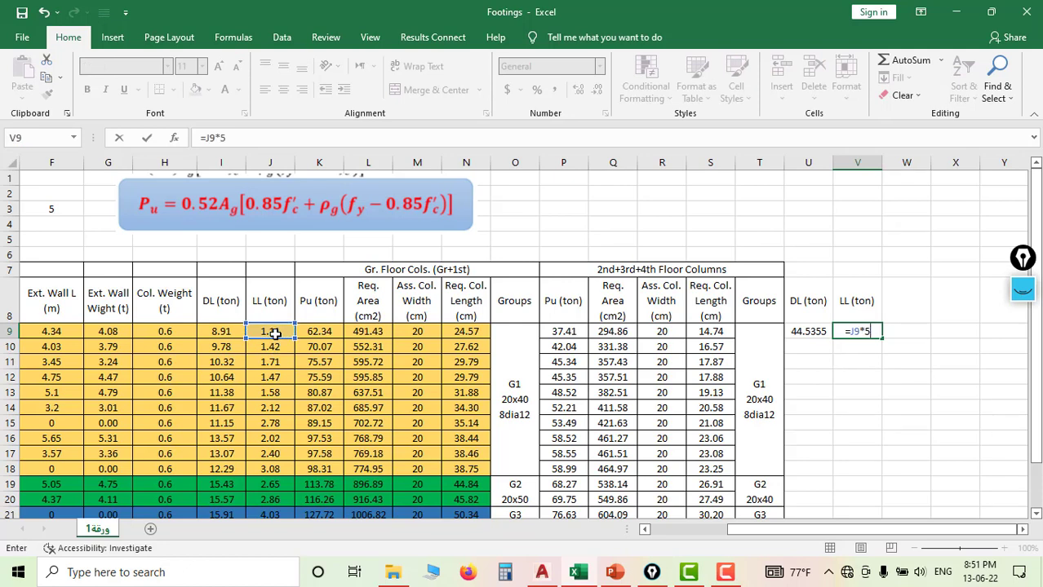
key(Return)
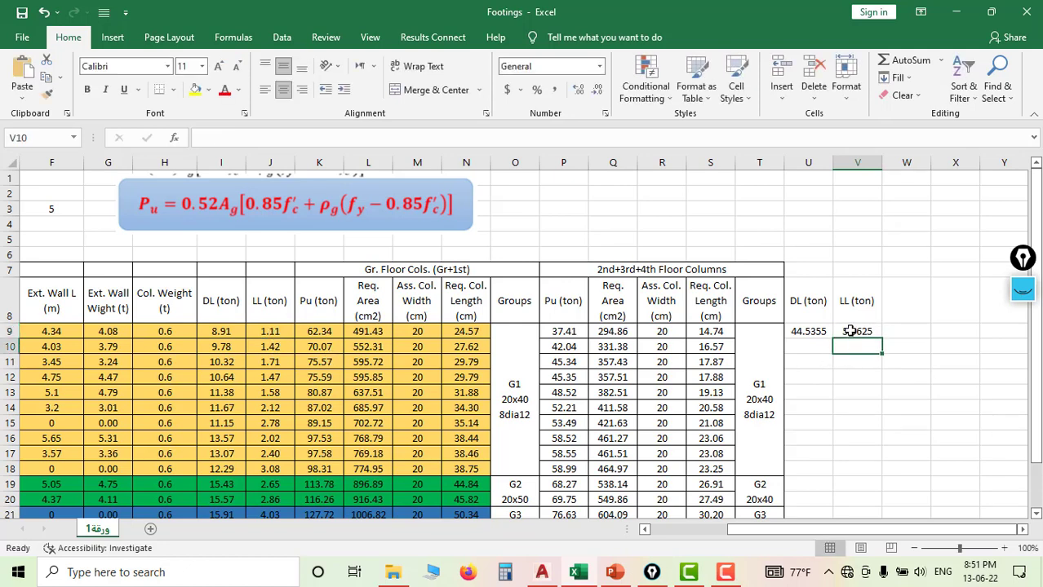
Step: Format the total loads in U9:V9 to two decimal places and fill them down to row 22
drag(846, 332, 818, 331)
click(598, 89)
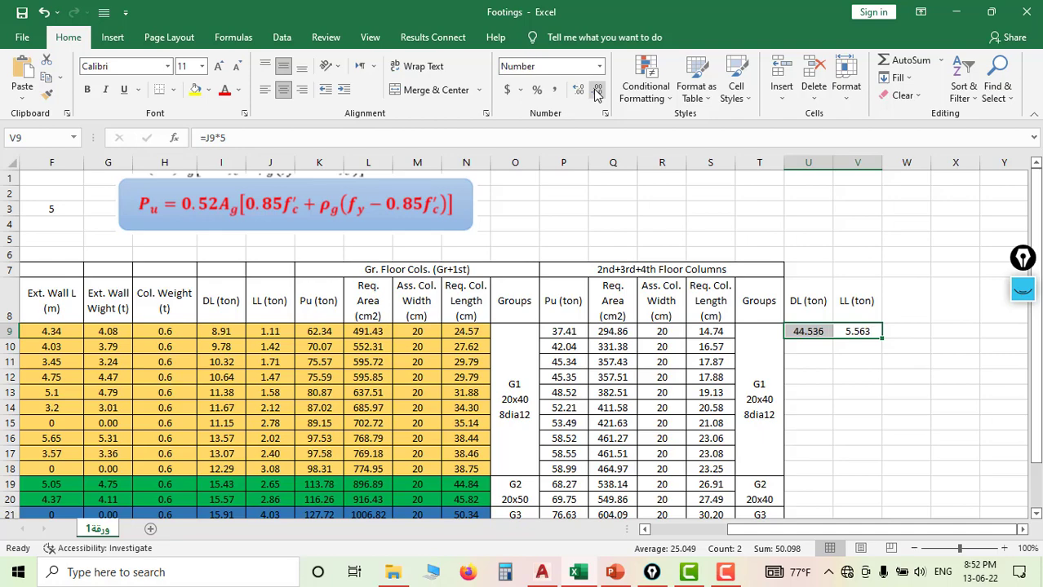
click(598, 89)
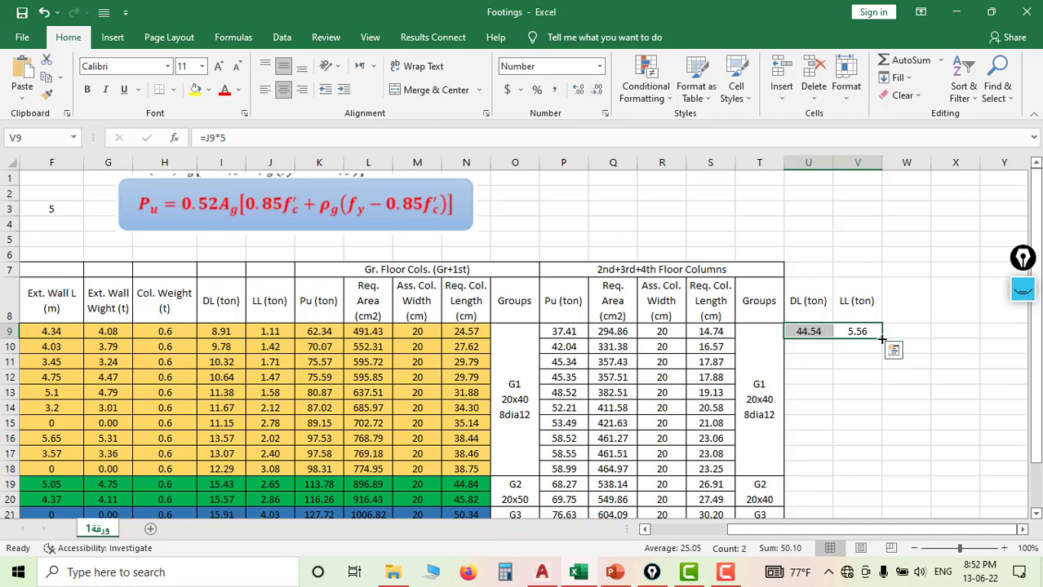
drag(881, 338, 868, 478)
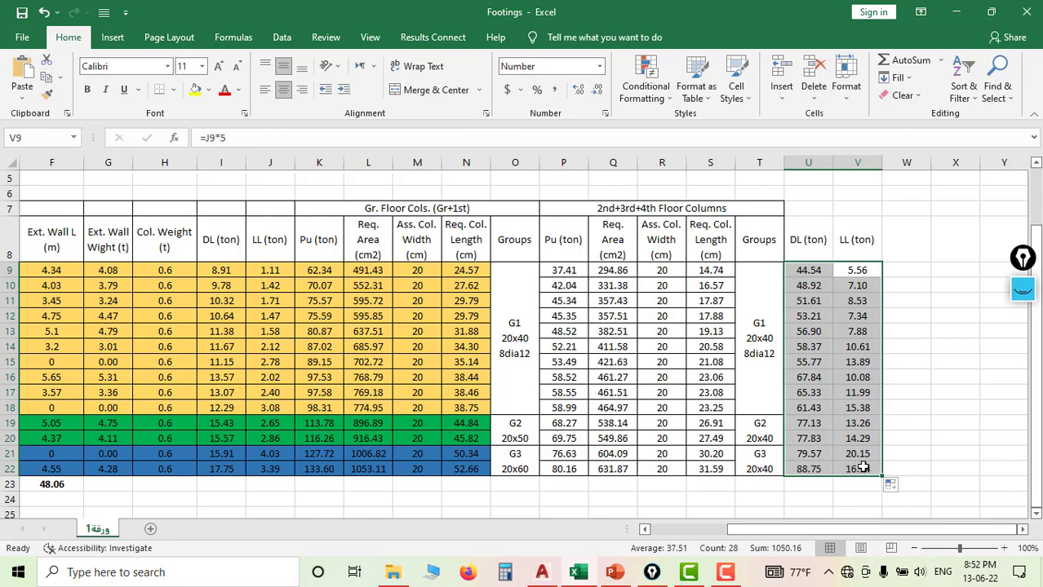
Step: Add the column header "A req (m2)" in W8, beside the total live load column
click(907, 241)
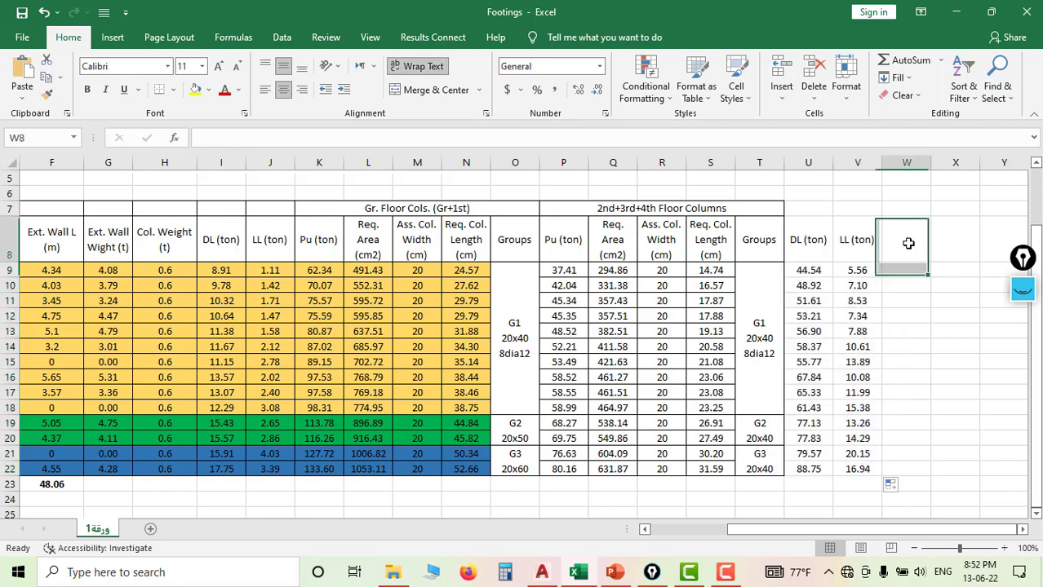
text(A)
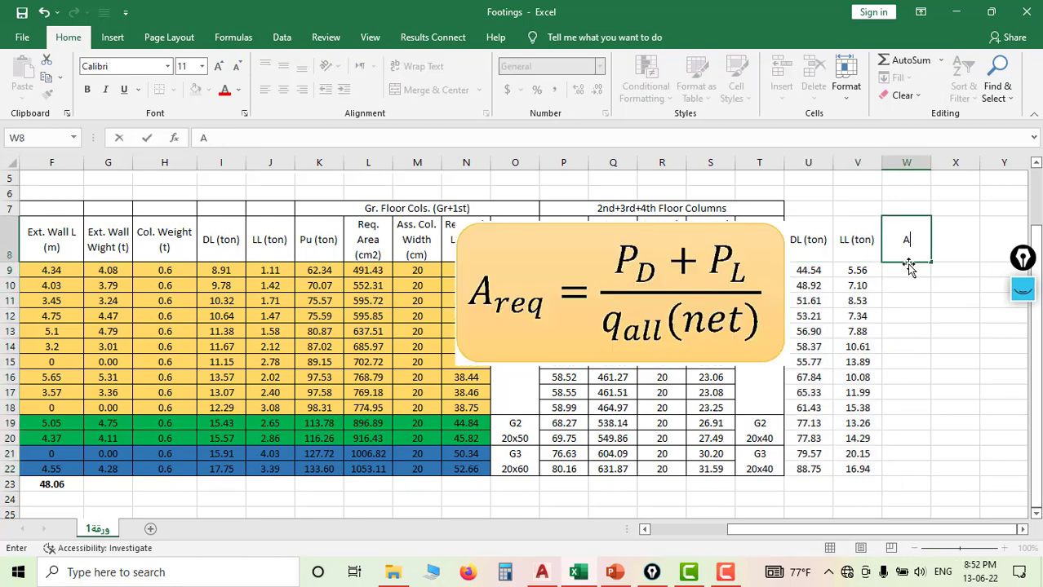
text( req (m2))
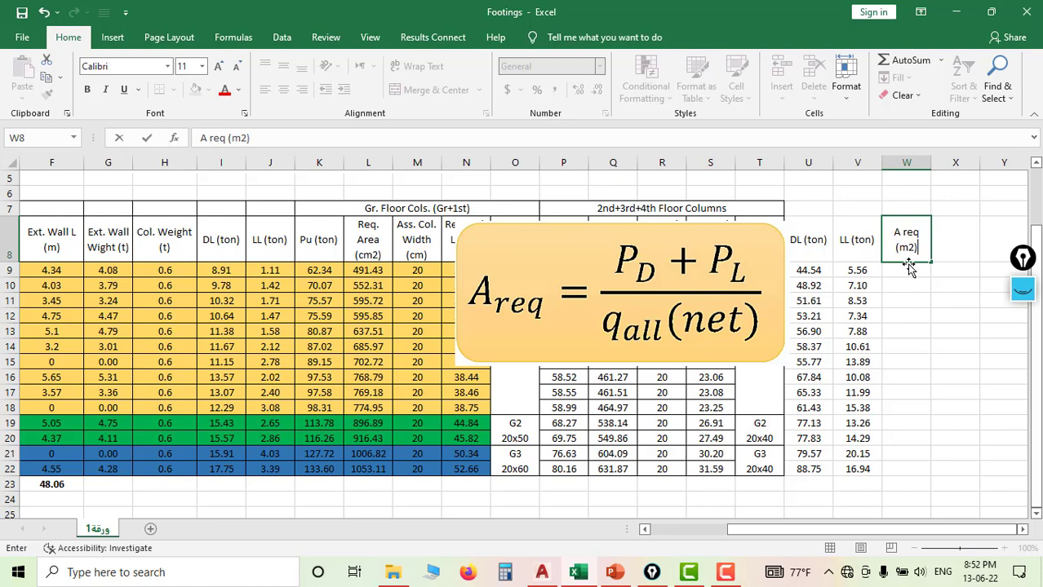
key(Return)
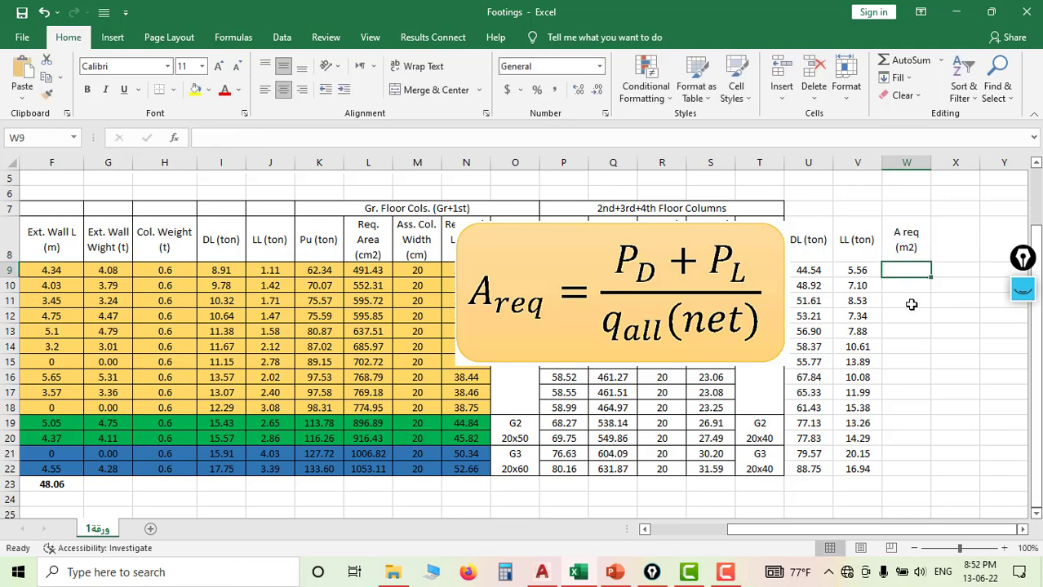
Step: Calculate the required footing area of column C4 in W9 with the formula =(U9+V9)/$C$6
text(=()
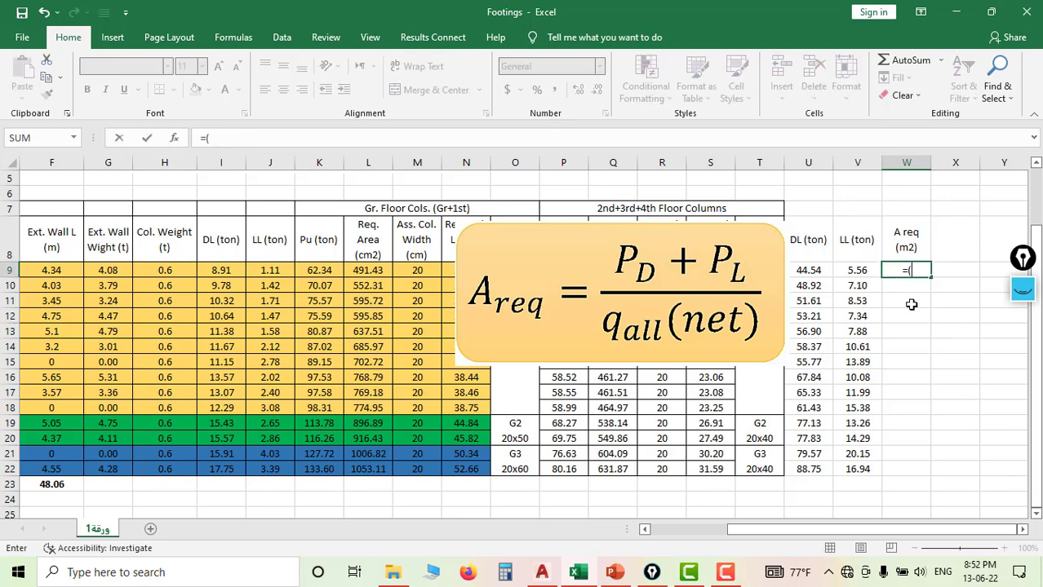
click(814, 271)
text(+)
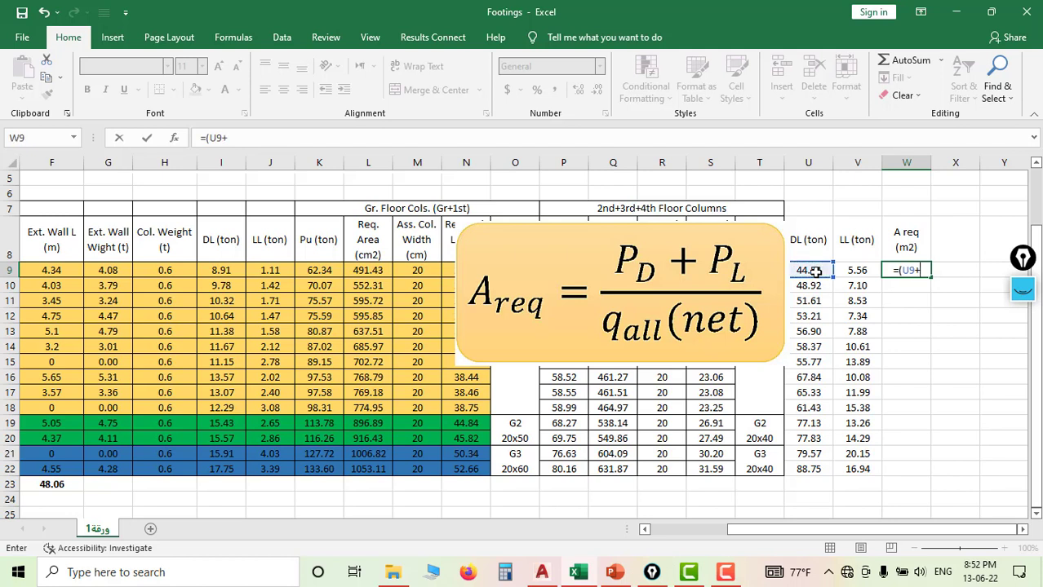
click(852, 274)
text()/)
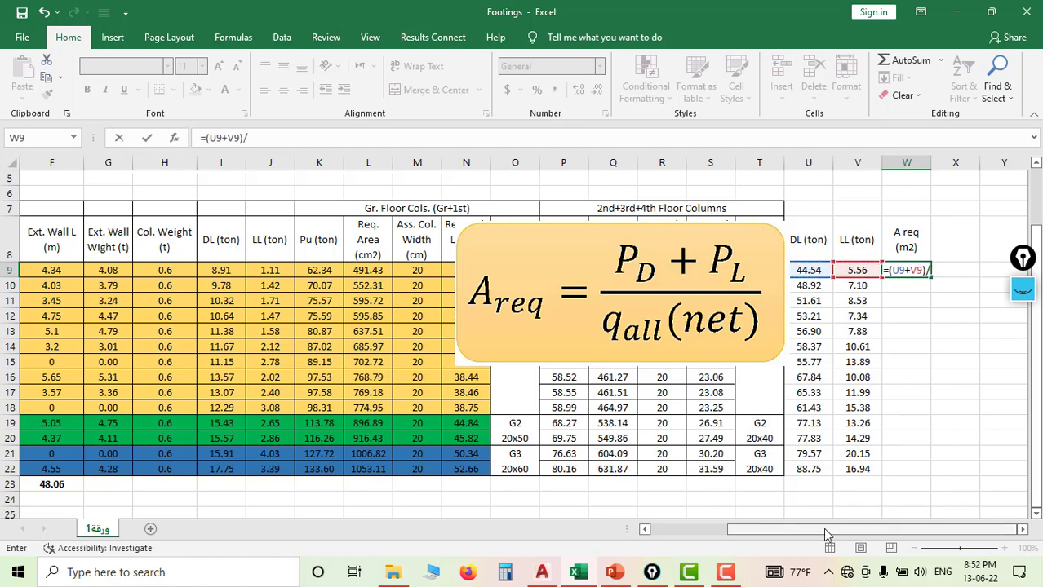
drag(826, 535, 745, 531)
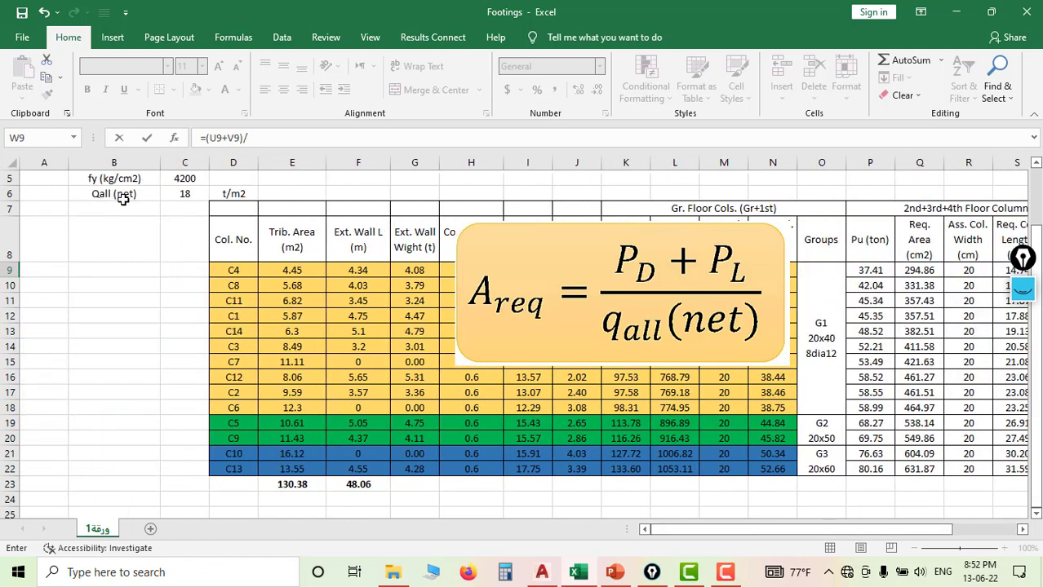
click(186, 193)
click(247, 137)
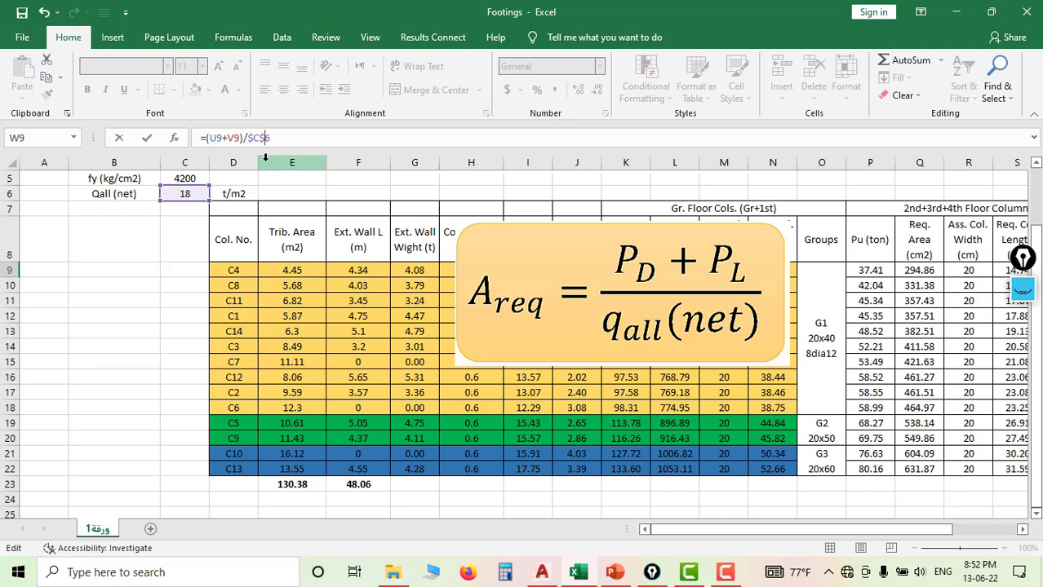
key(Return)
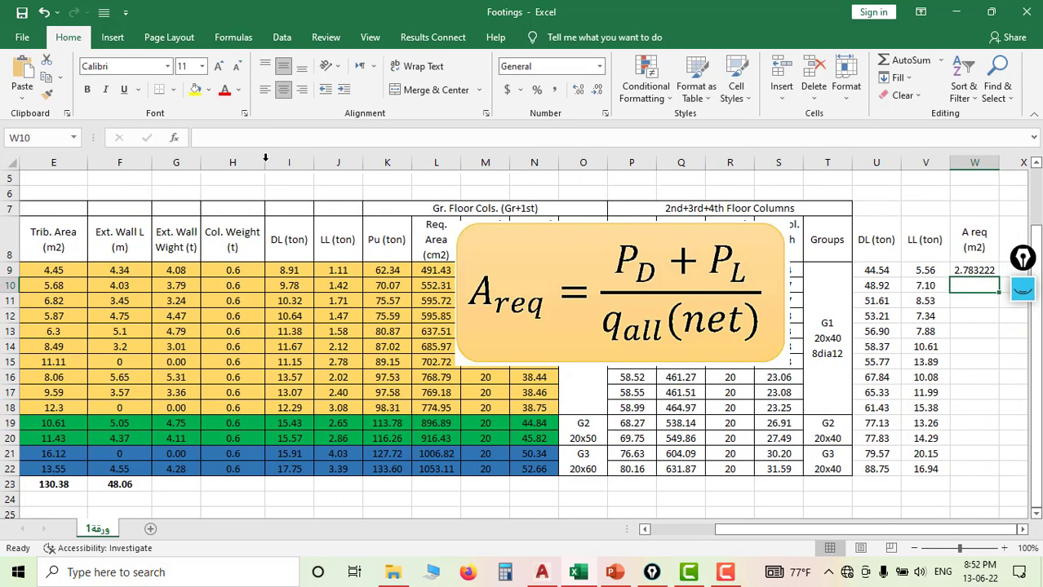
Step: Format the required area in W9 to two decimal places and fill it down to W22
click(969, 272)
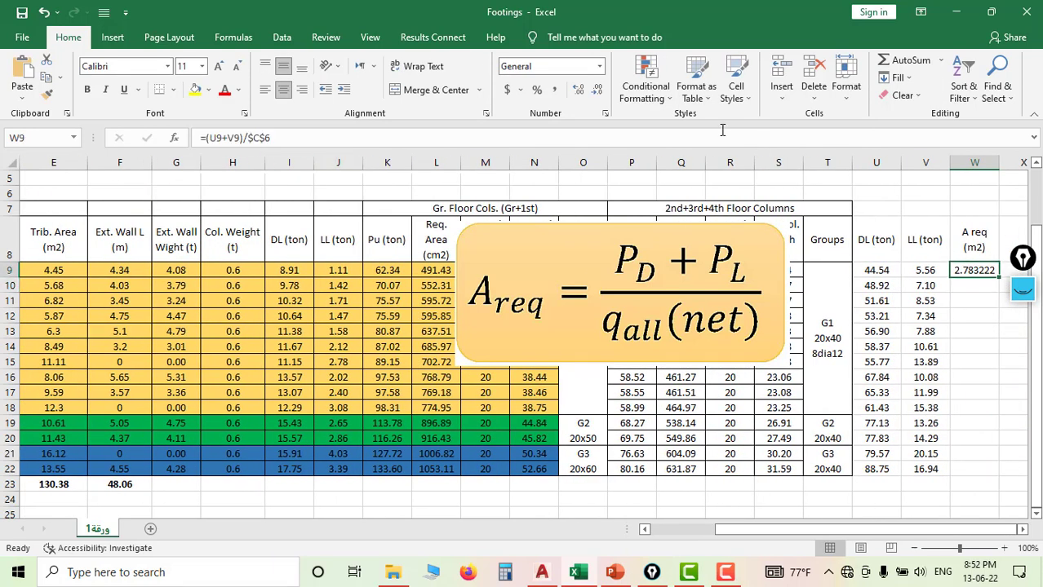
click(597, 95)
click(596, 95)
click(597, 95)
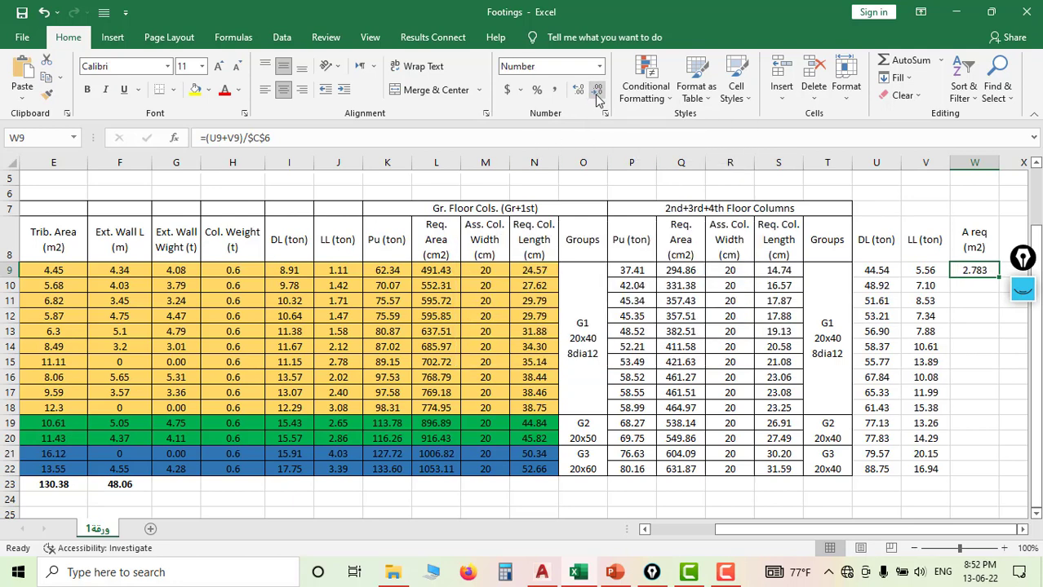
click(596, 96)
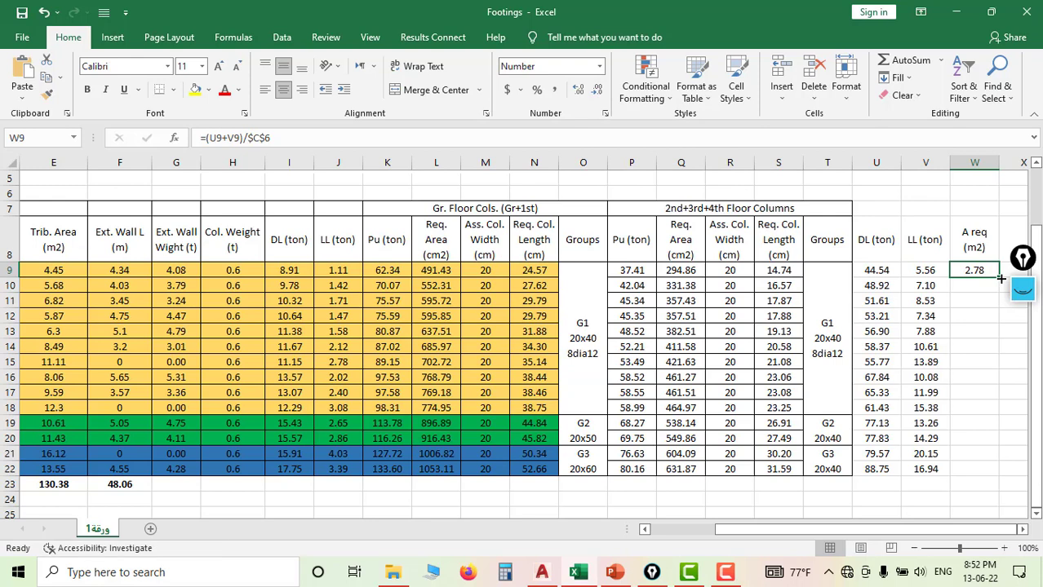
drag(998, 284, 994, 472)
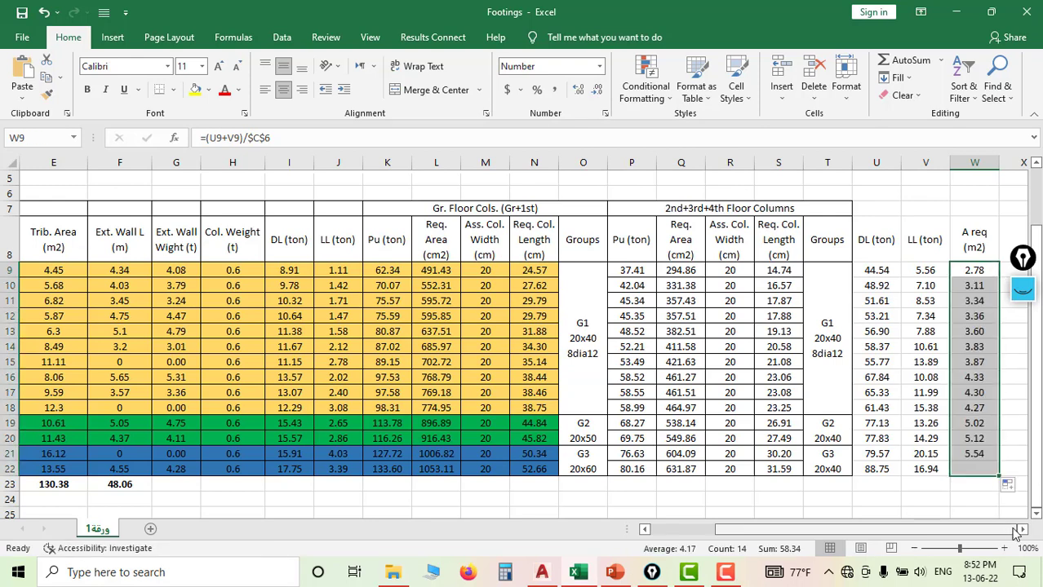
click(1021, 529)
click(1022, 529)
click(1021, 530)
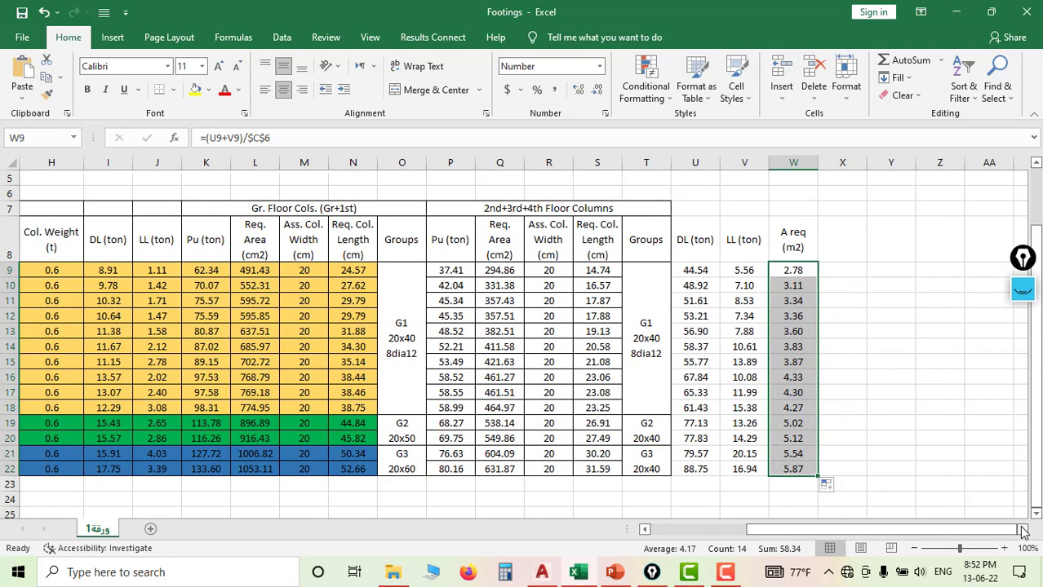
click(800, 301)
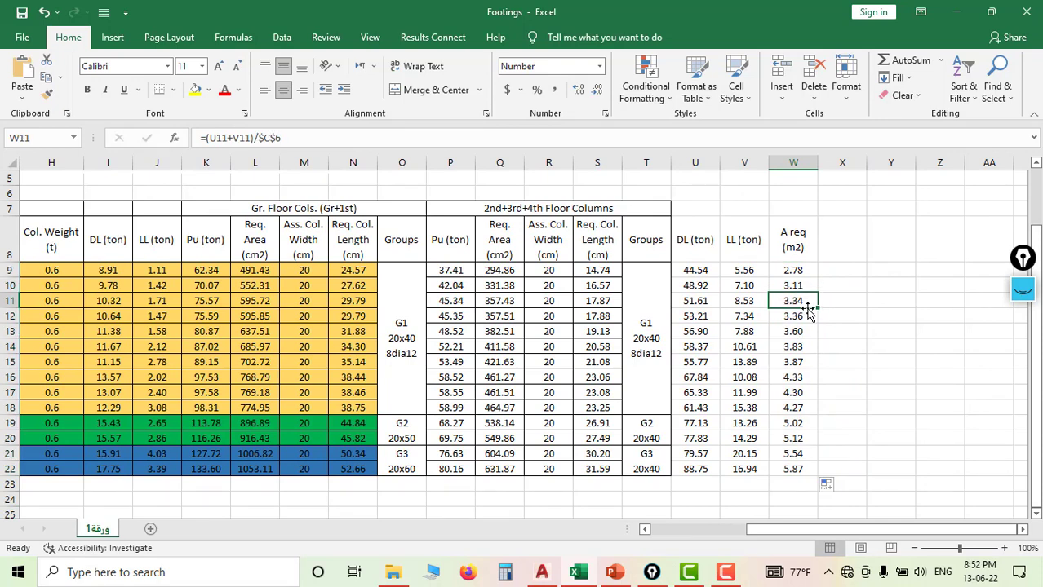
click(795, 270)
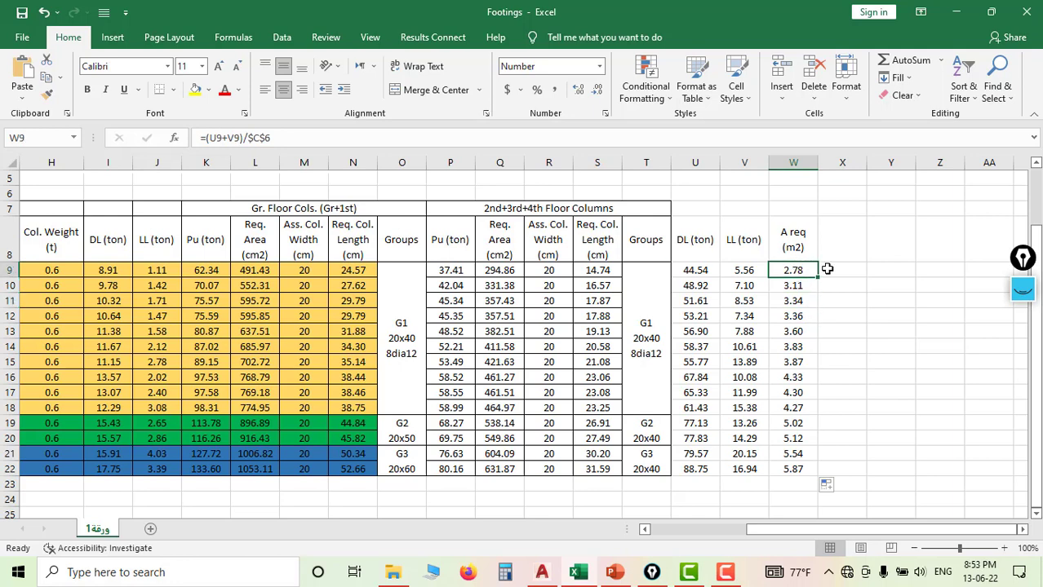
click(837, 270)
click(794, 272)
click(792, 287)
click(791, 272)
click(834, 270)
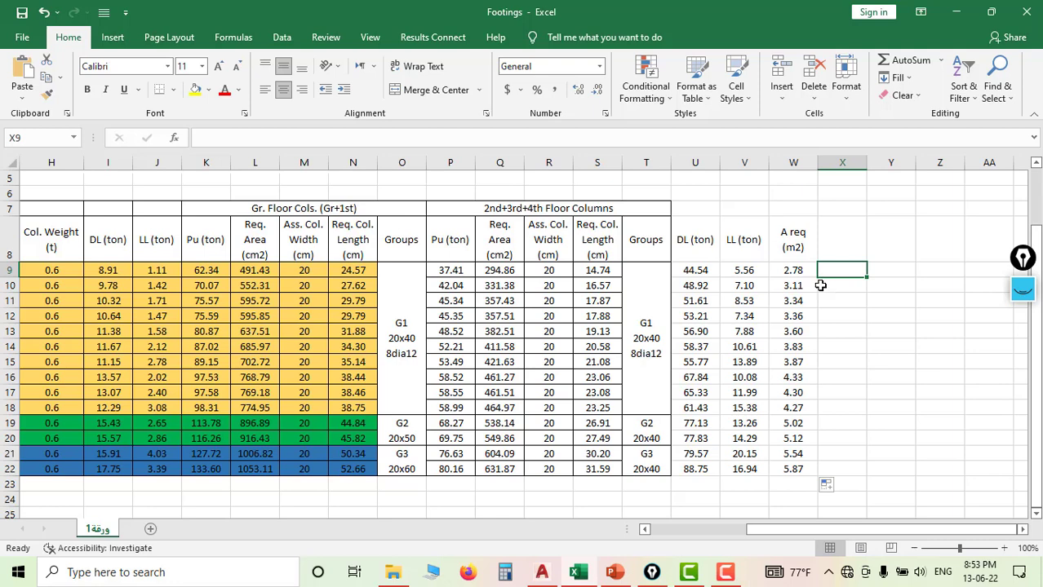
Step: Add the column header "B (m)" in X8 for the footing width
click(838, 251)
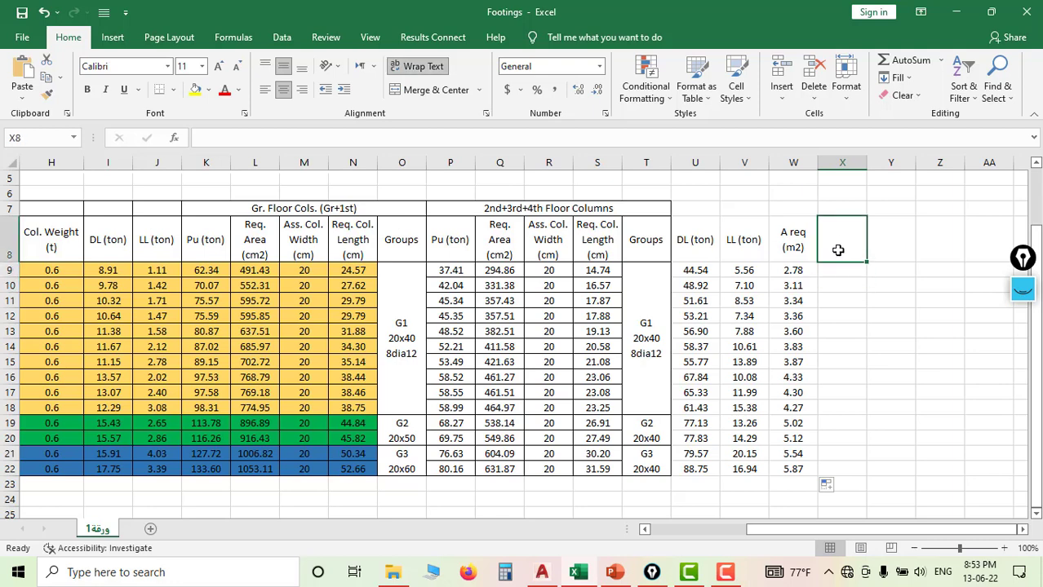
text(B)
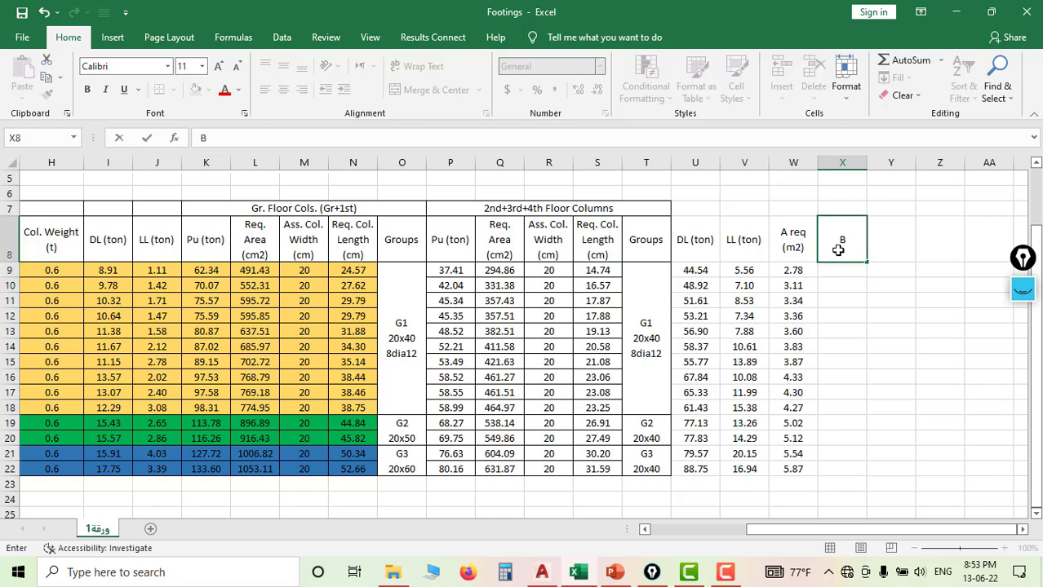
text( (m))
key(Return)
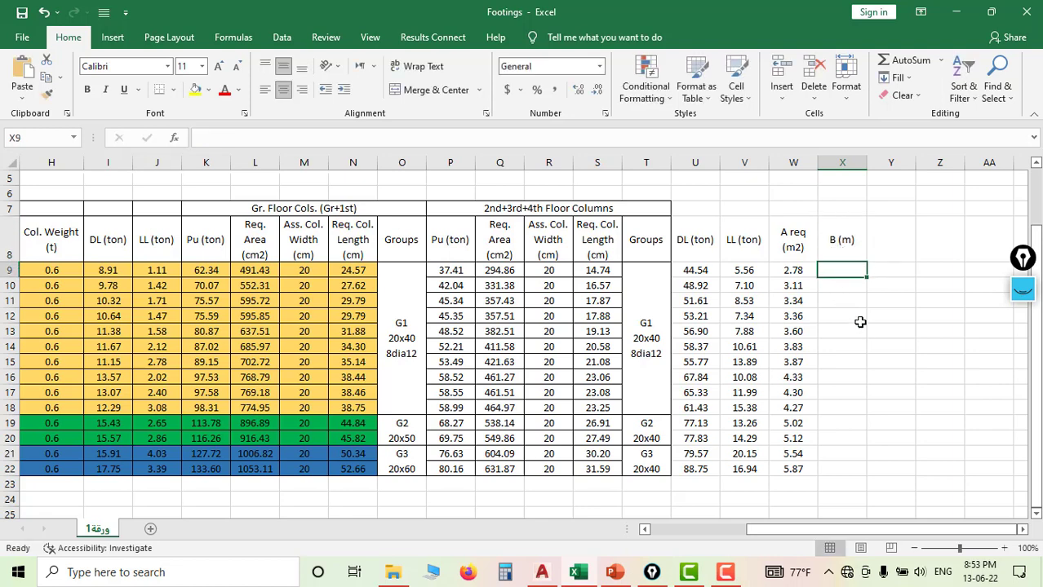
Step: Calculate the footing width of column C4 in X9 with the formula =SQRT(W9)
text(=sq)
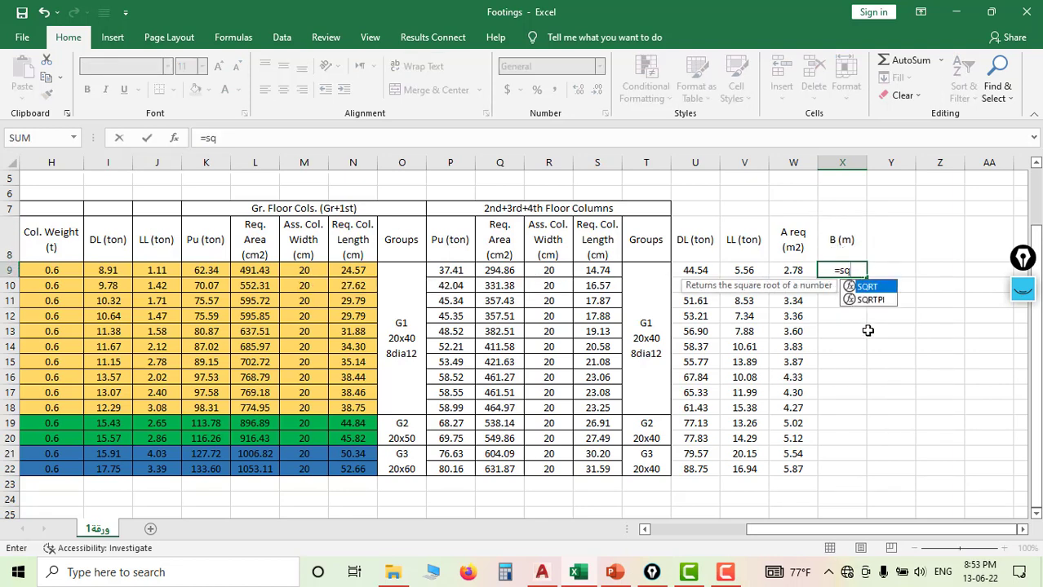
double_click(868, 291)
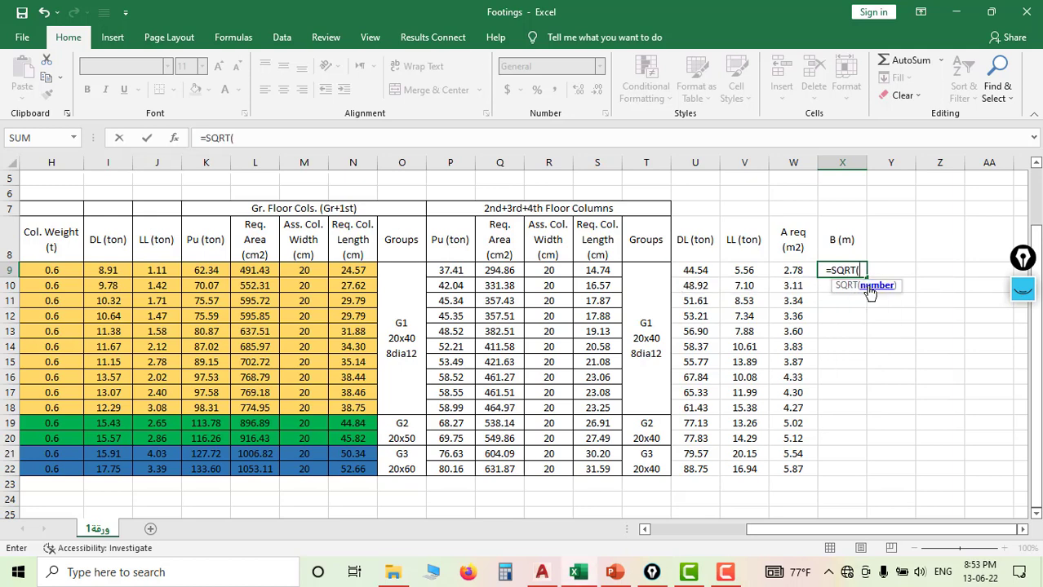
click(796, 271)
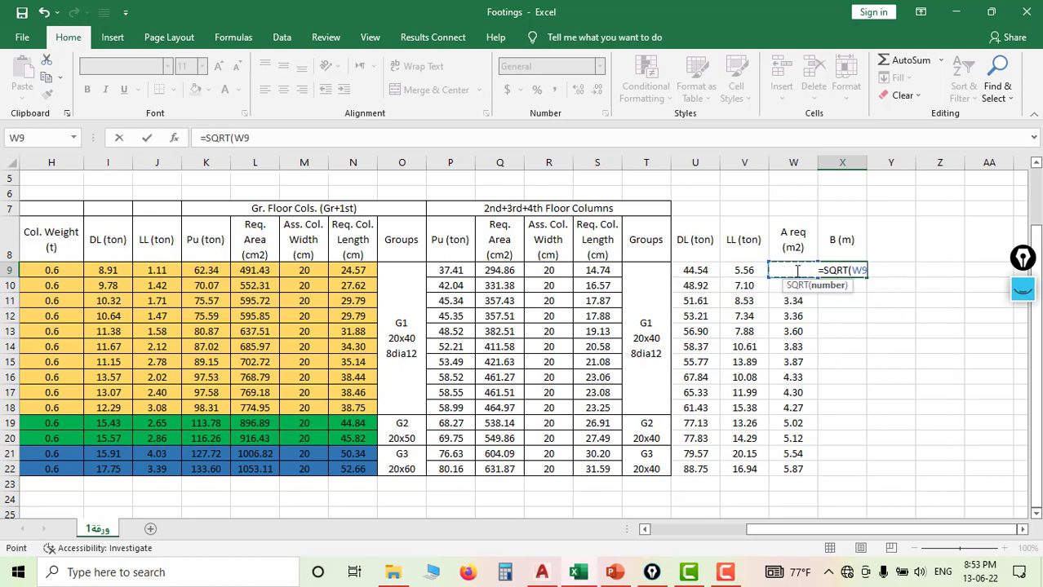
key(Return)
Step: Format the footing width in X9 to two decimal places and fill it down to X22
click(839, 271)
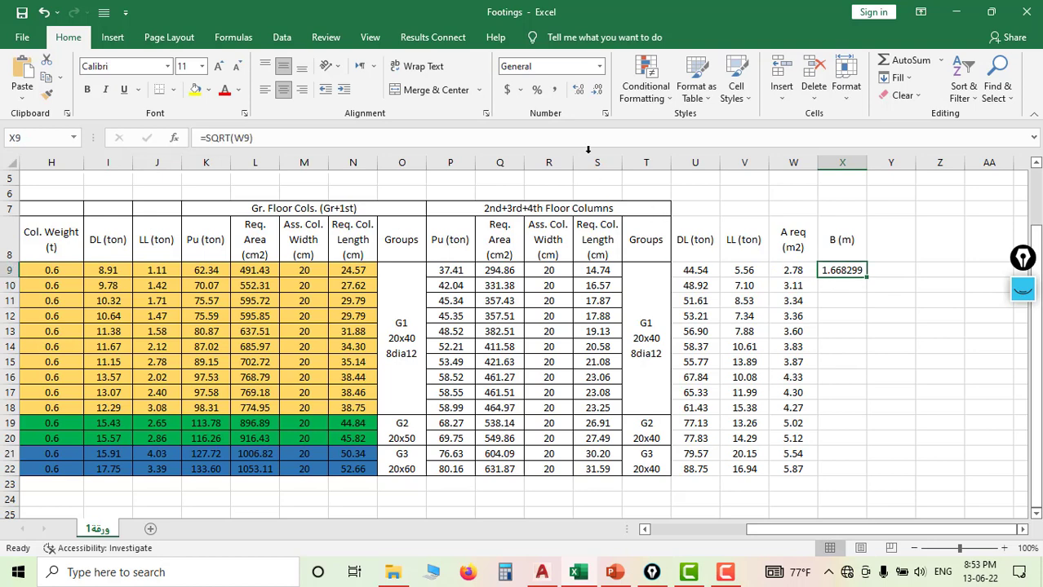
click(597, 95)
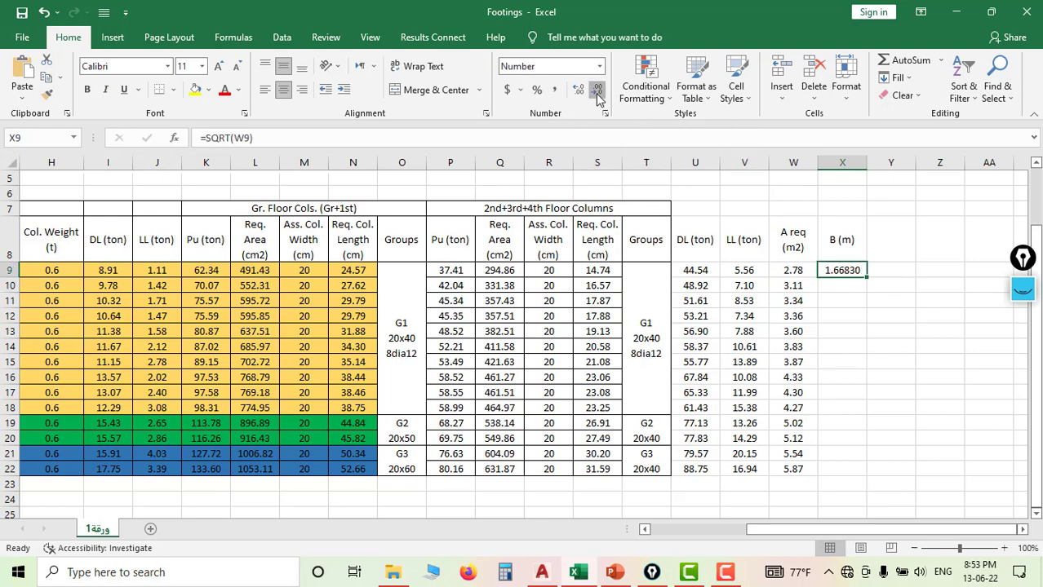
double_click(597, 96)
click(597, 95)
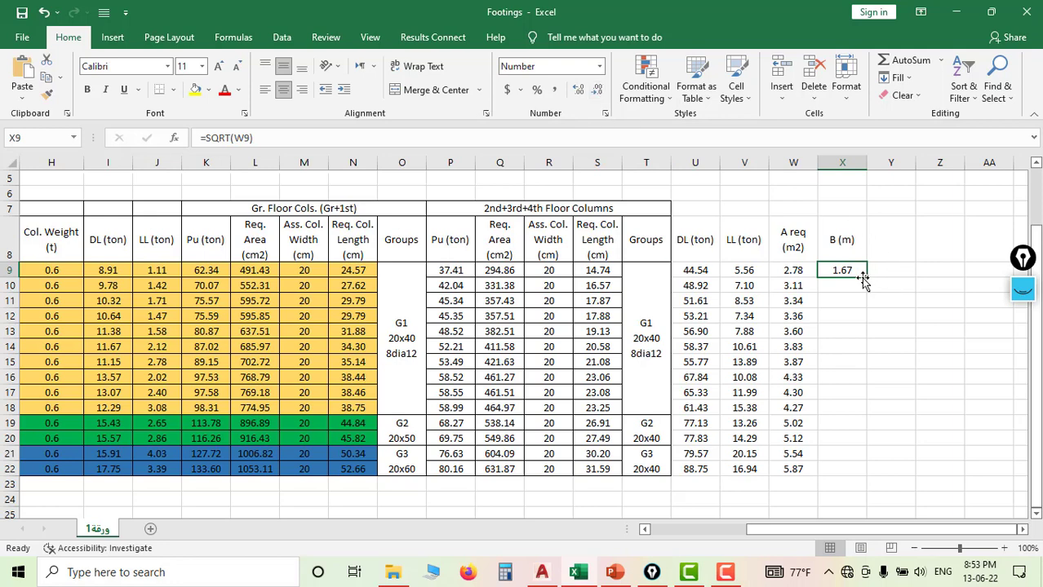
drag(867, 277, 865, 473)
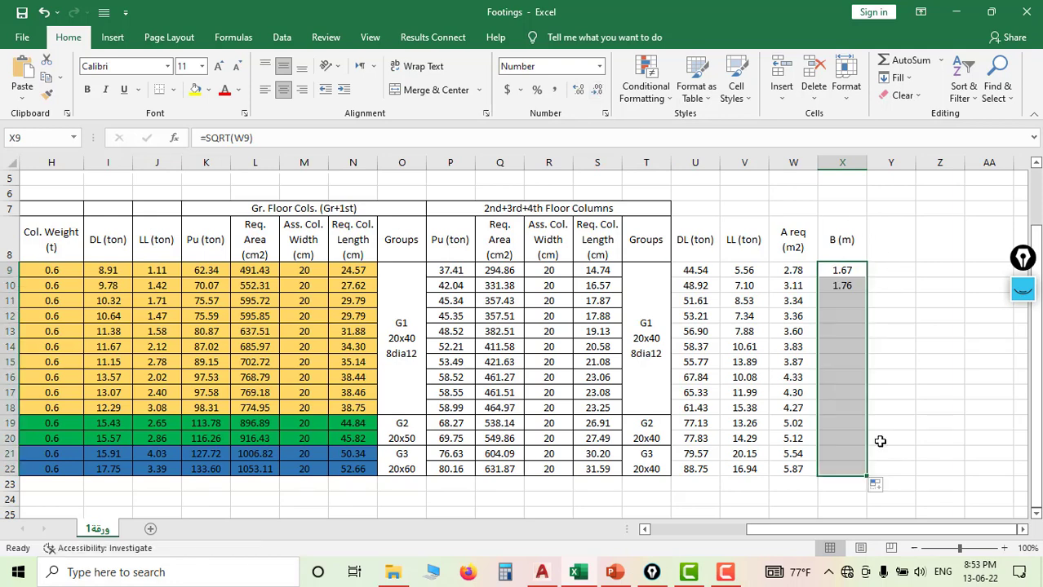
Step: Examine the footing widths in X9:X22 against the column groups G1 to G3 in column T
click(847, 328)
click(847, 272)
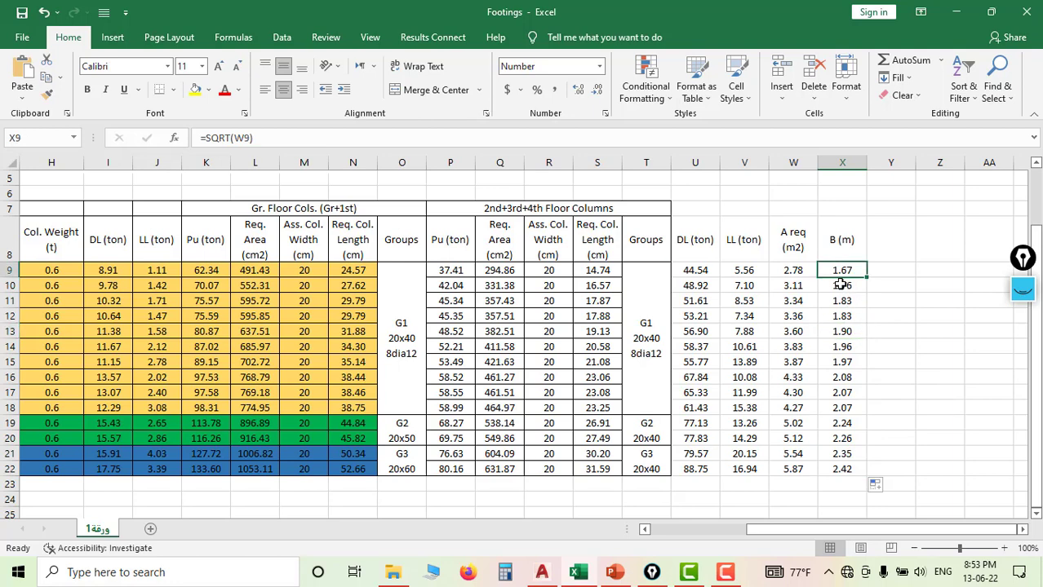
click(845, 315)
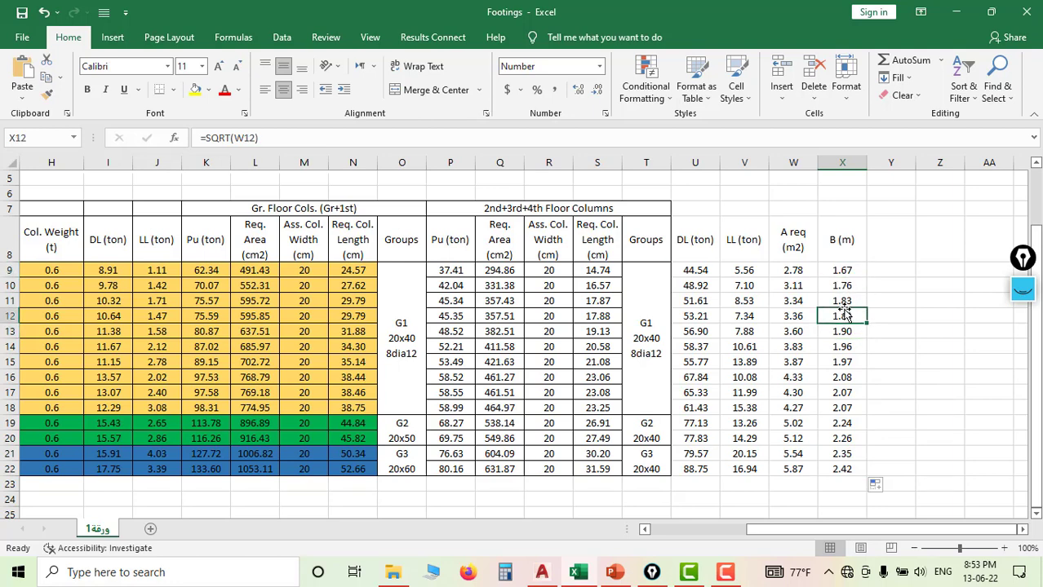
drag(841, 272, 842, 410)
click(645, 301)
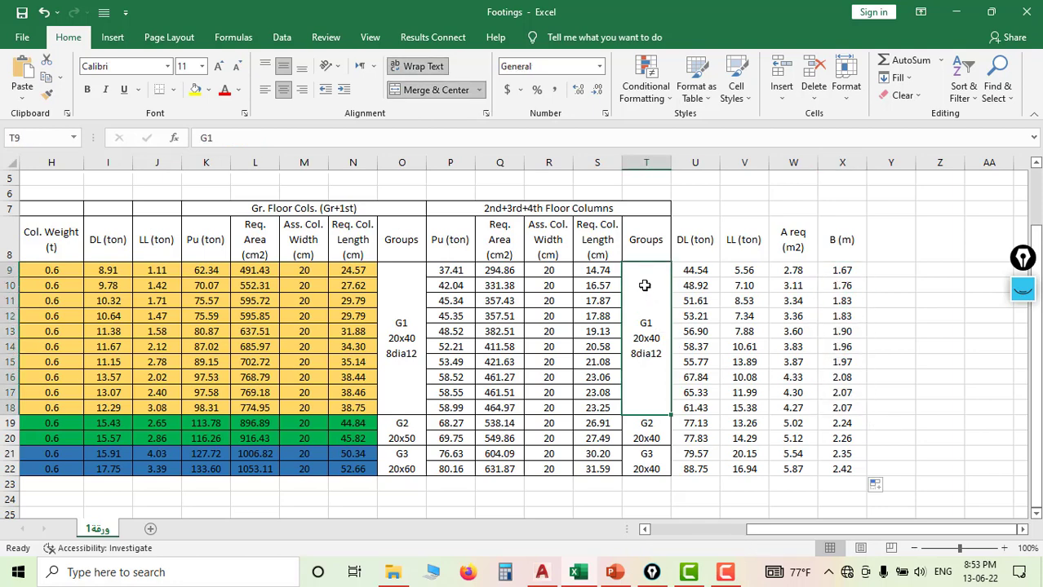
click(645, 432)
drag(643, 320, 642, 455)
drag(841, 275, 839, 468)
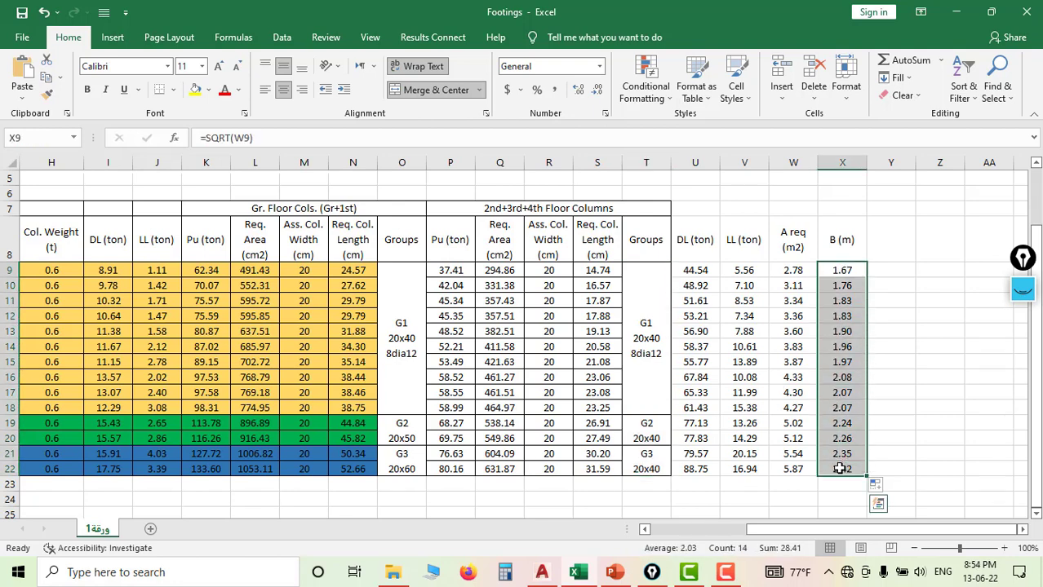
Step: Compare the footing widths of columns C4 to C6 in X9:X18 with column group G1
click(645, 407)
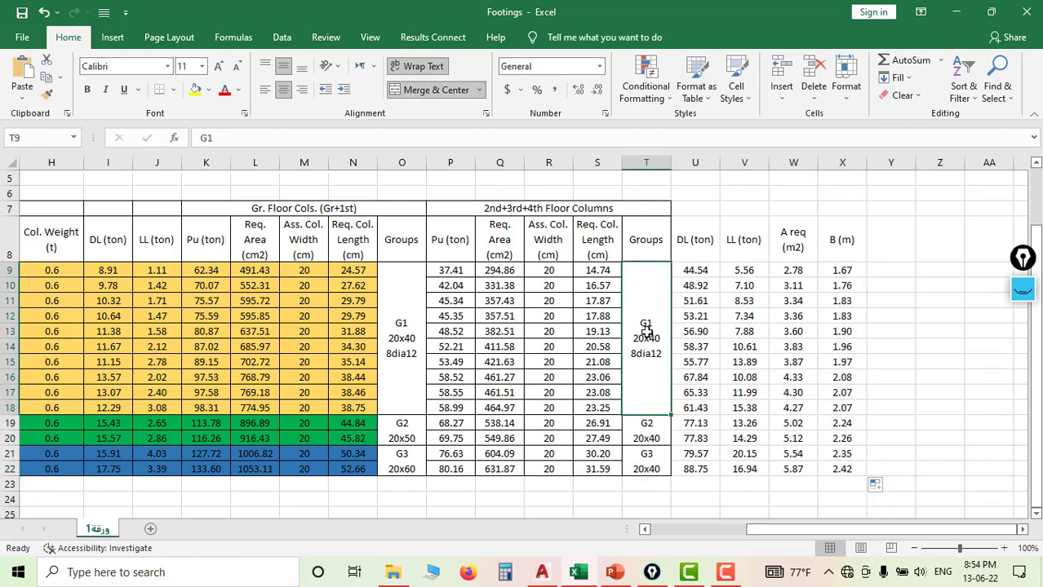
click(844, 413)
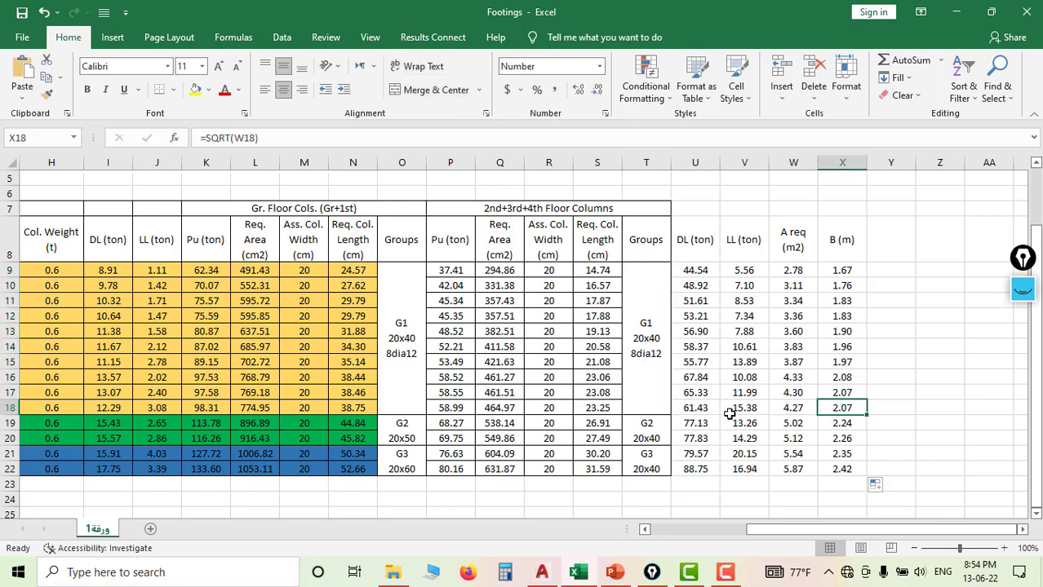
click(499, 407)
drag(875, 529, 793, 530)
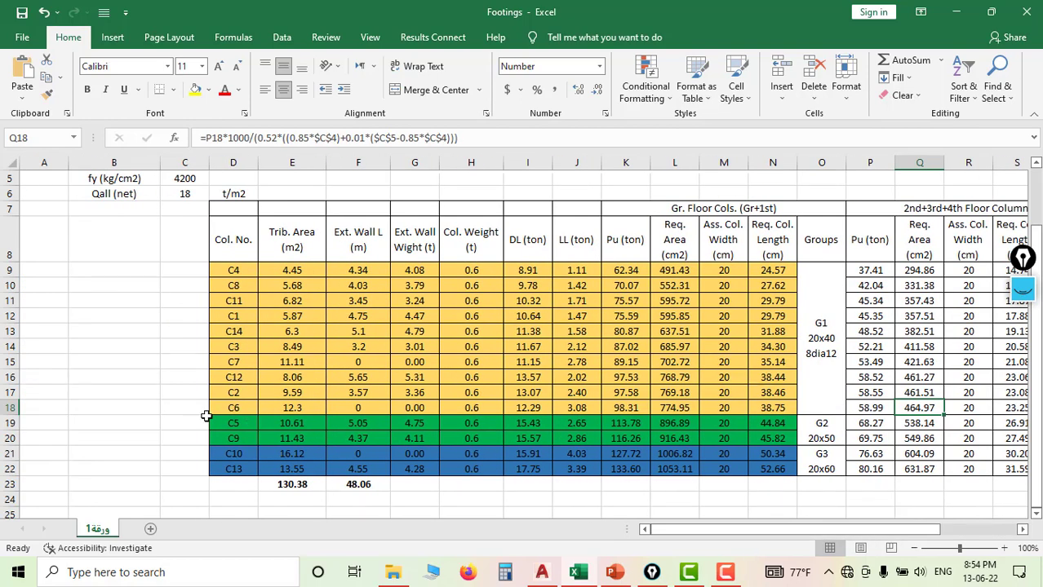
click(235, 410)
click(235, 270)
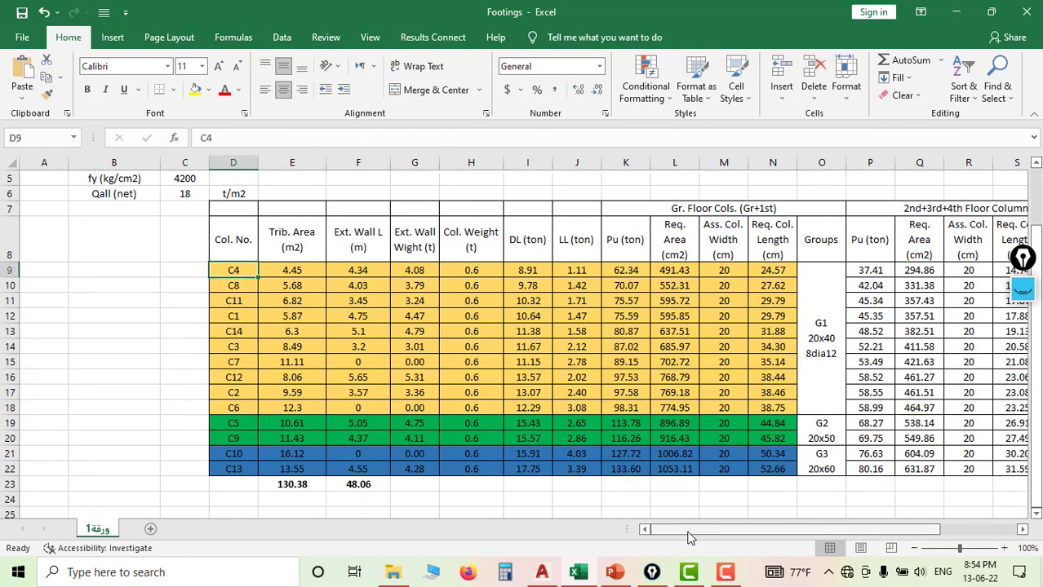
drag(688, 532, 826, 528)
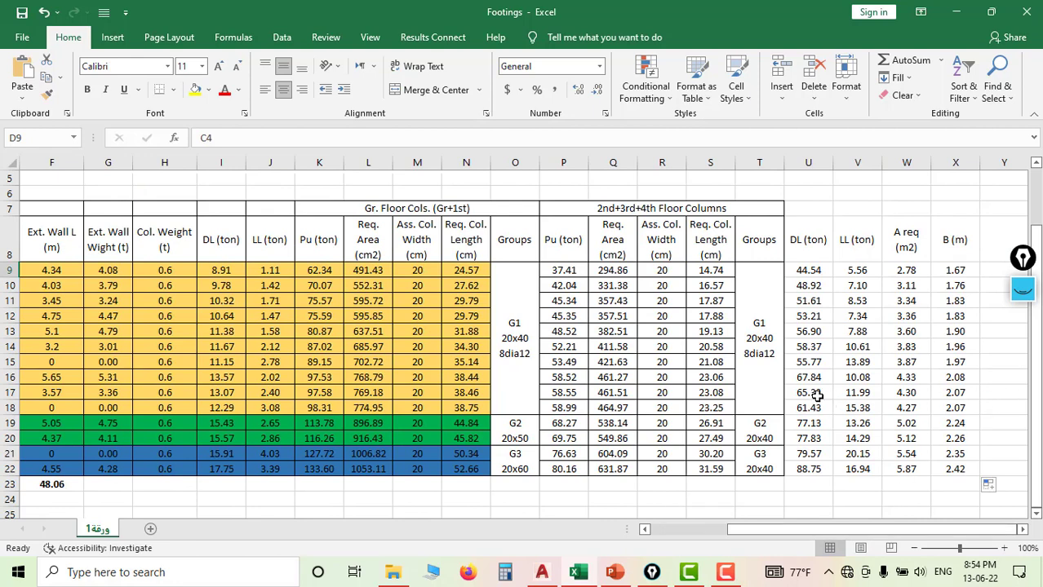
click(953, 410)
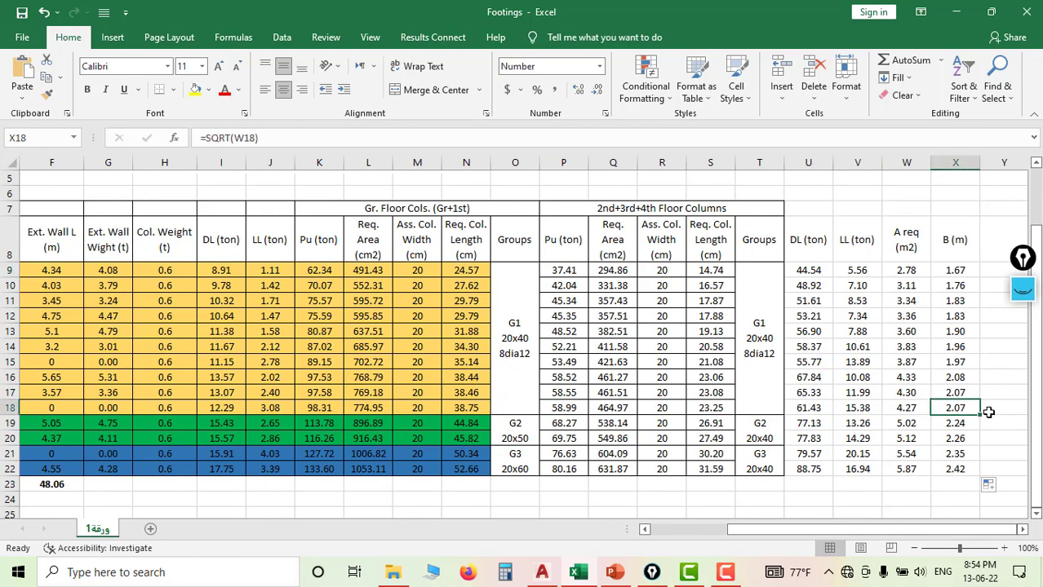
click(957, 270)
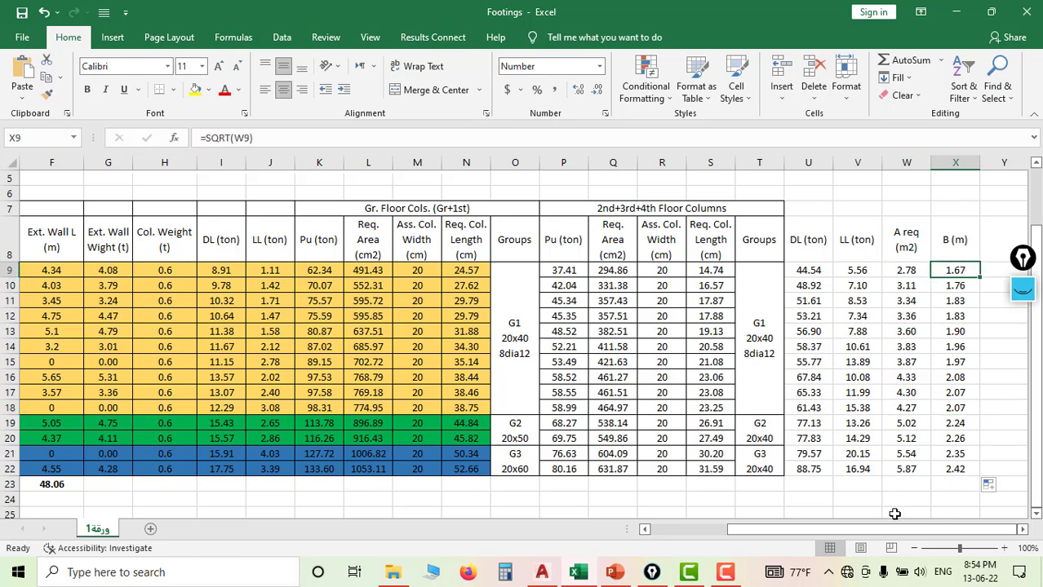
click(1022, 529)
click(1022, 529)
click(804, 363)
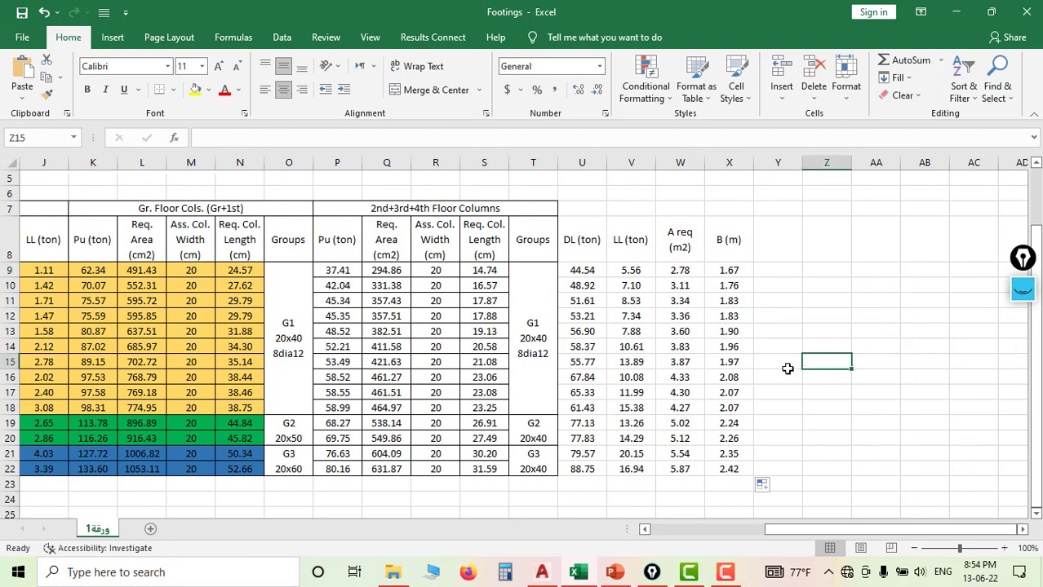
click(528, 348)
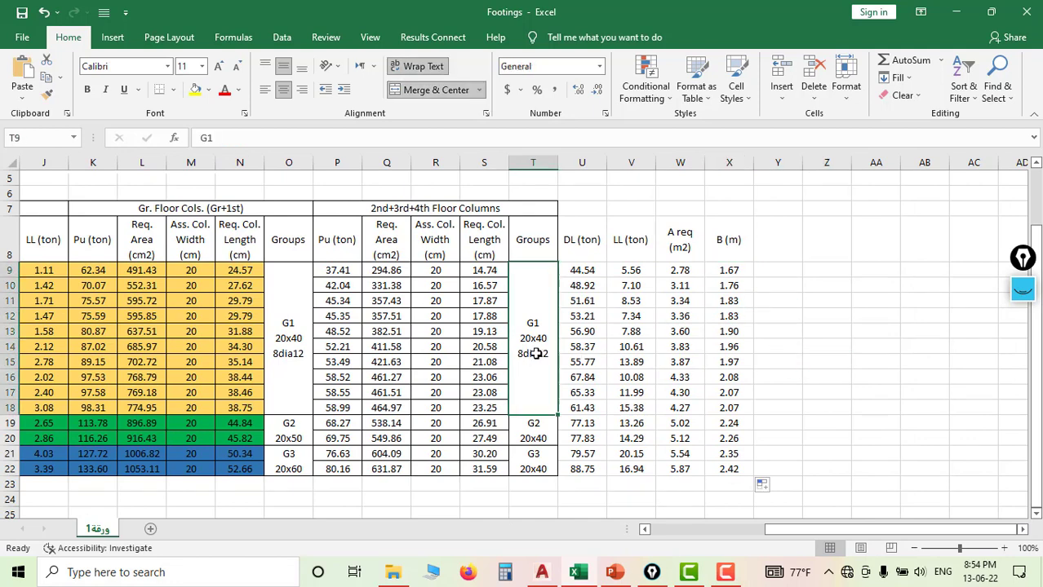
click(770, 274)
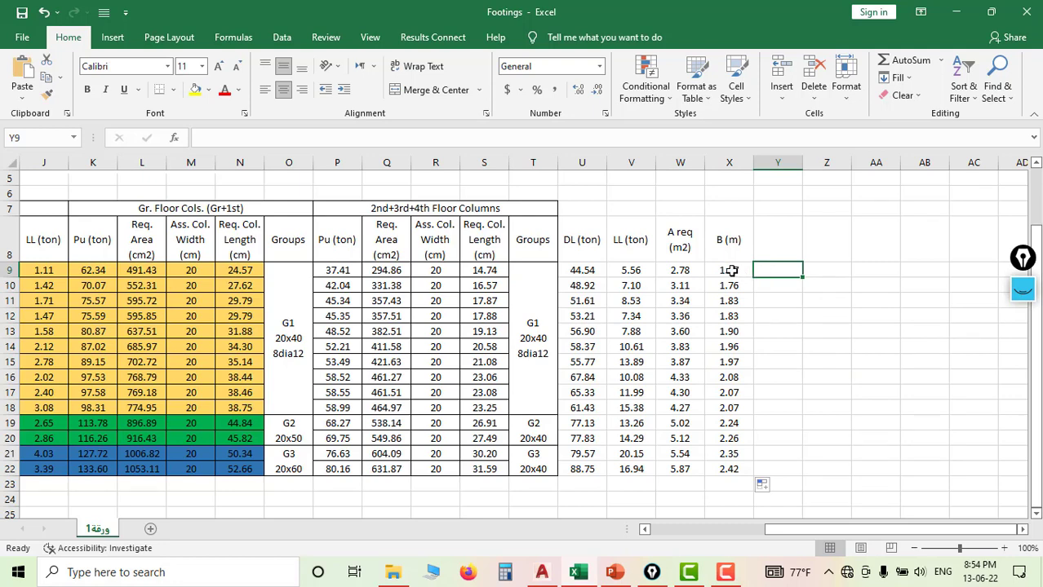
Step: Group the footing widths in X9:X13 by merging and centering Y9:Y13 and entering the footing size 1.9x1.9
click(730, 271)
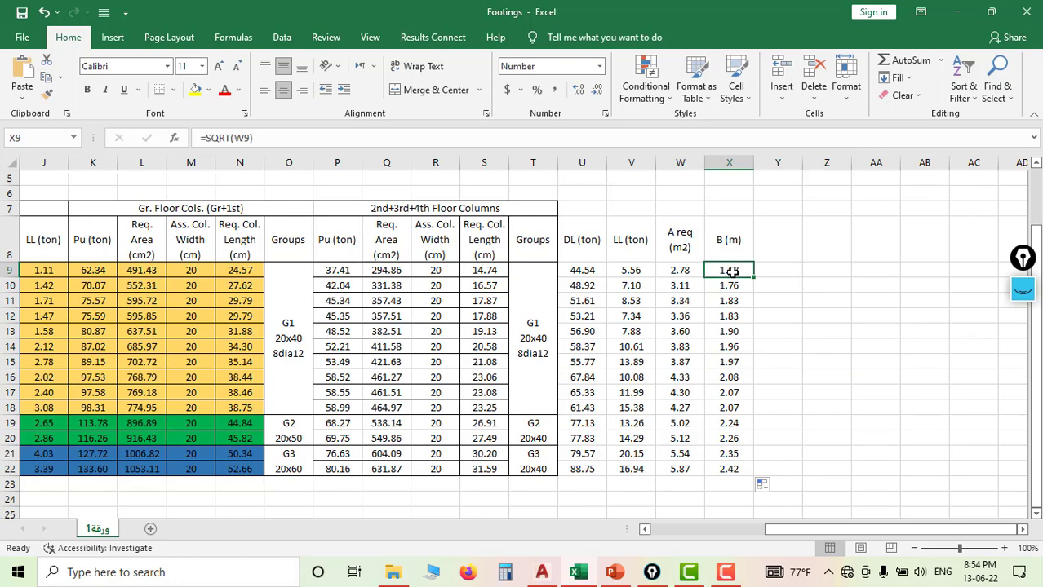
click(736, 287)
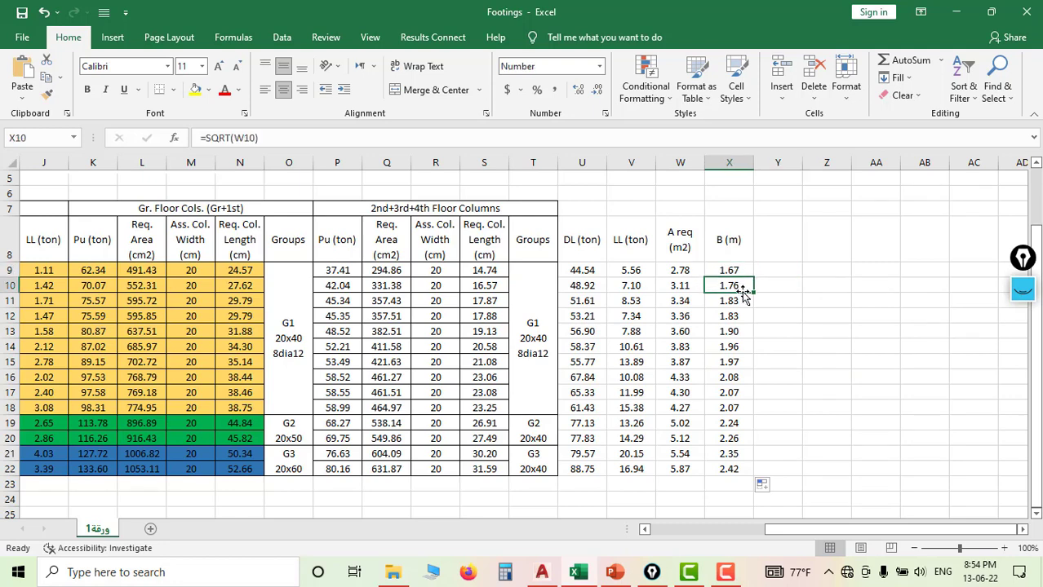
click(734, 302)
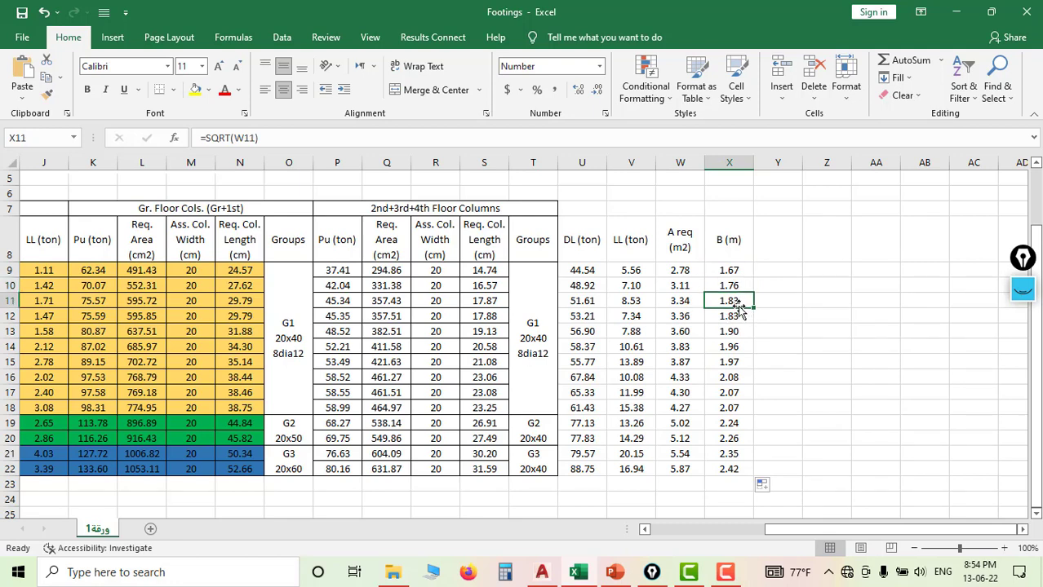
click(736, 317)
click(735, 331)
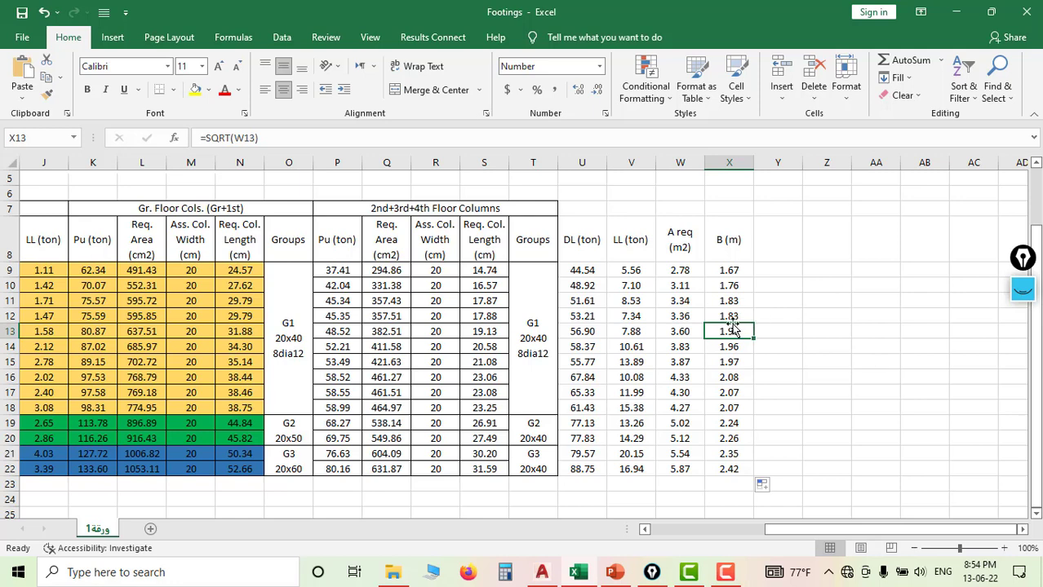
drag(765, 330, 768, 267)
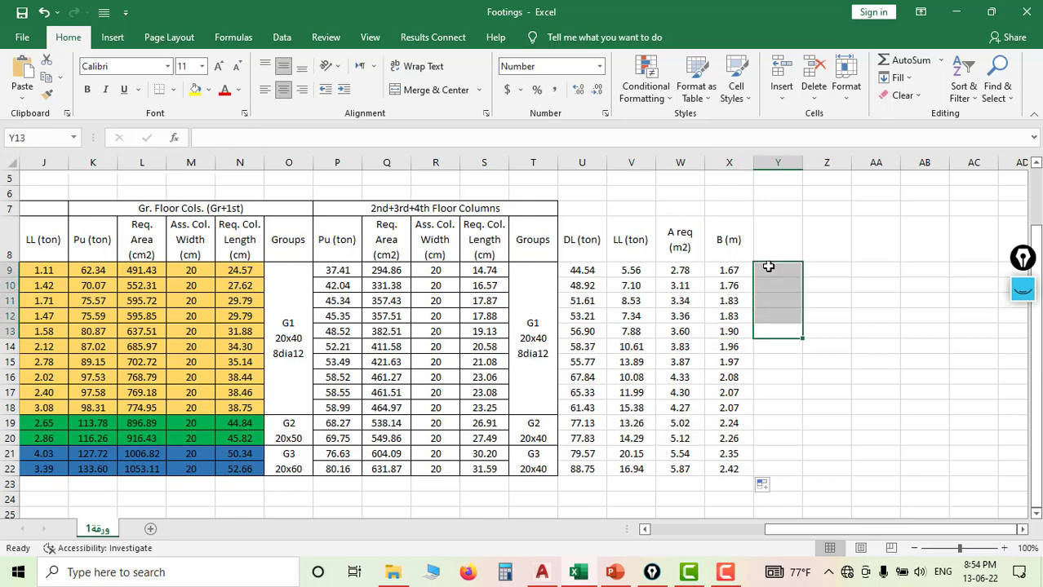
click(436, 90)
text(1)
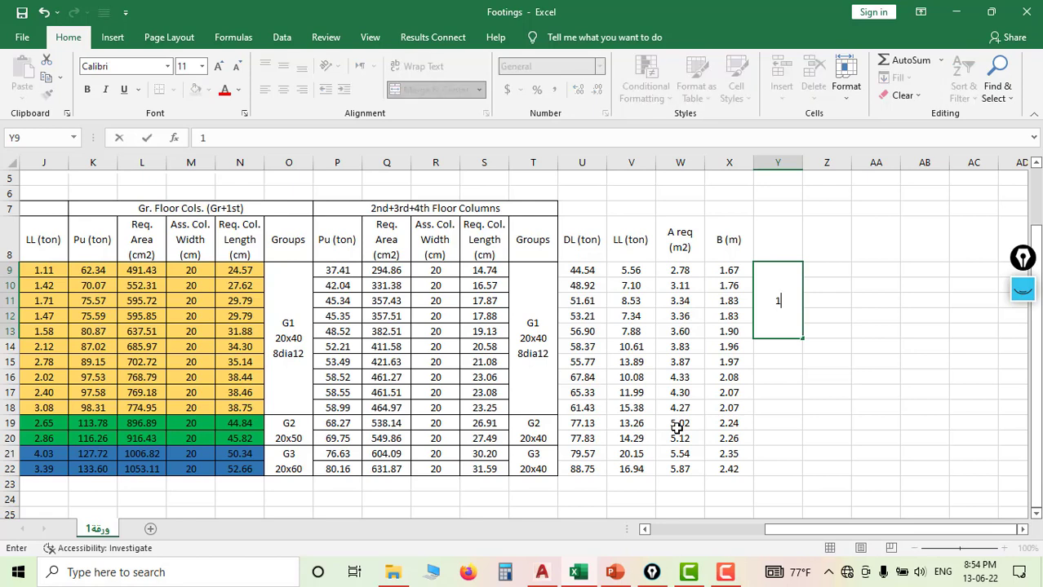
text(.9x1.9)
key(Return)
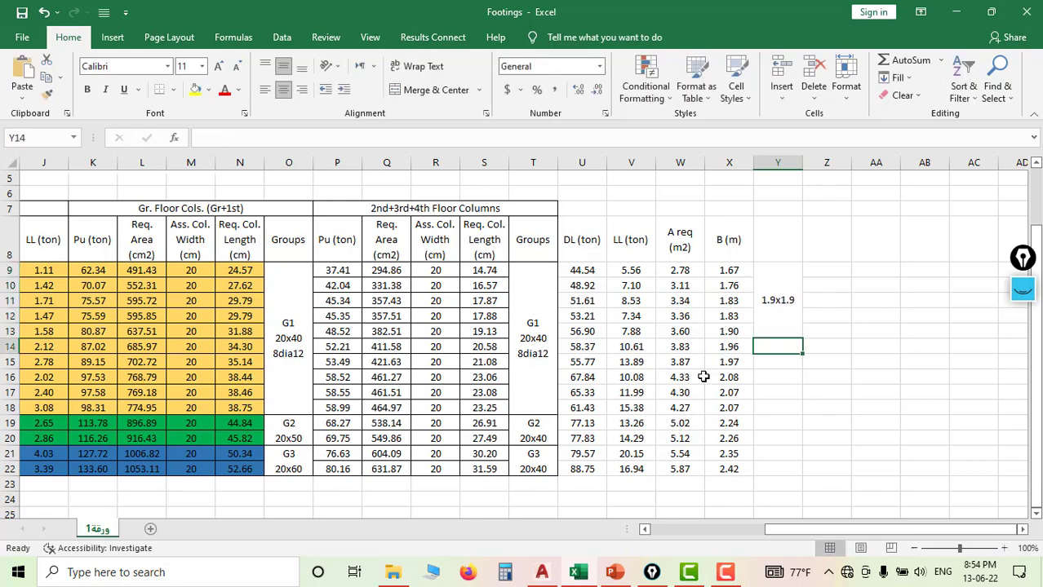
Step: Check the widths in X9:X13 against the first group's footing size and review the remaining G1 widths down to X18
click(729, 331)
drag(732, 274, 734, 333)
click(769, 310)
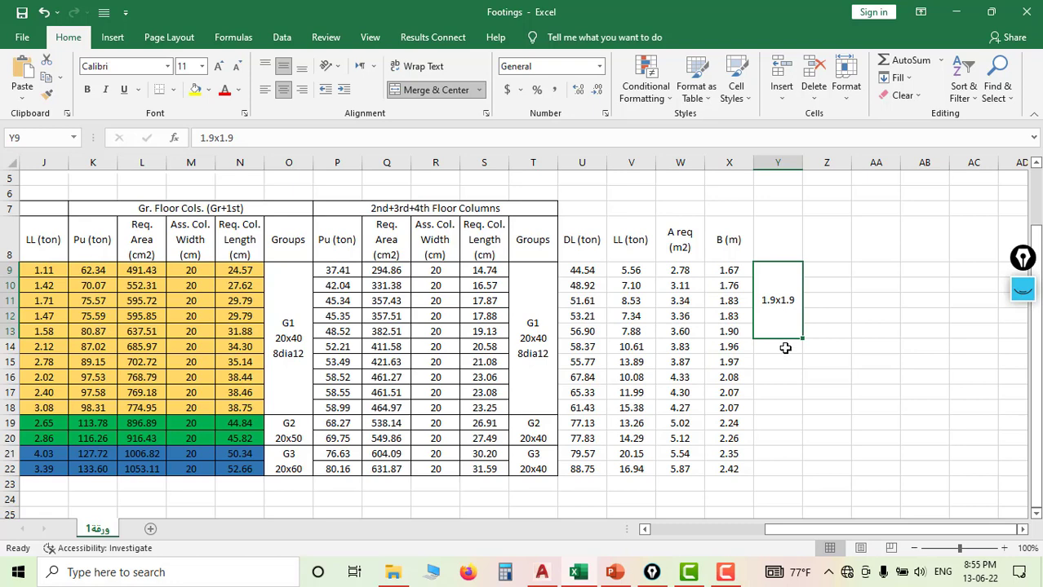
click(785, 348)
click(780, 317)
click(763, 347)
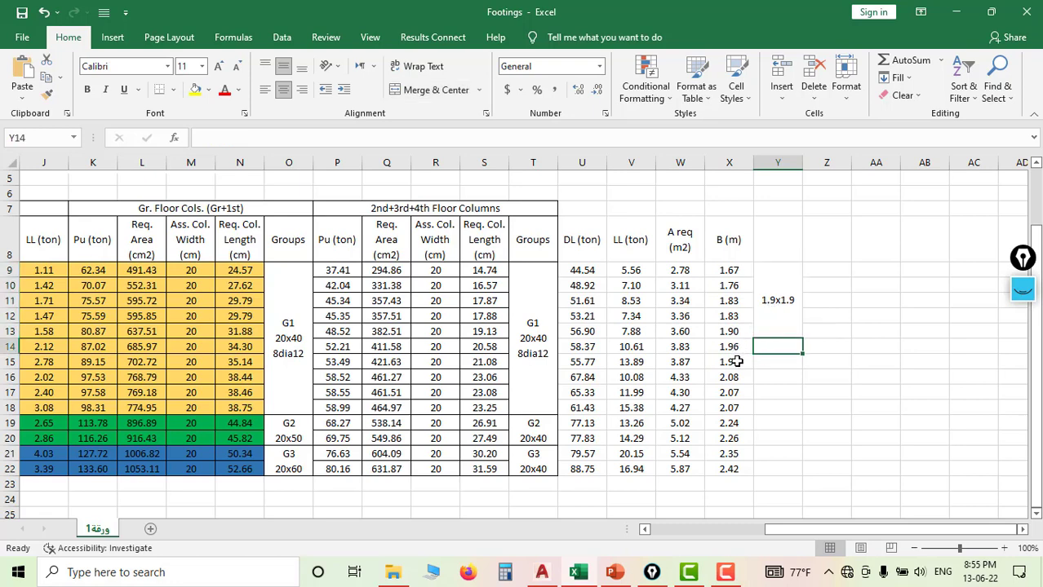
click(732, 411)
click(765, 407)
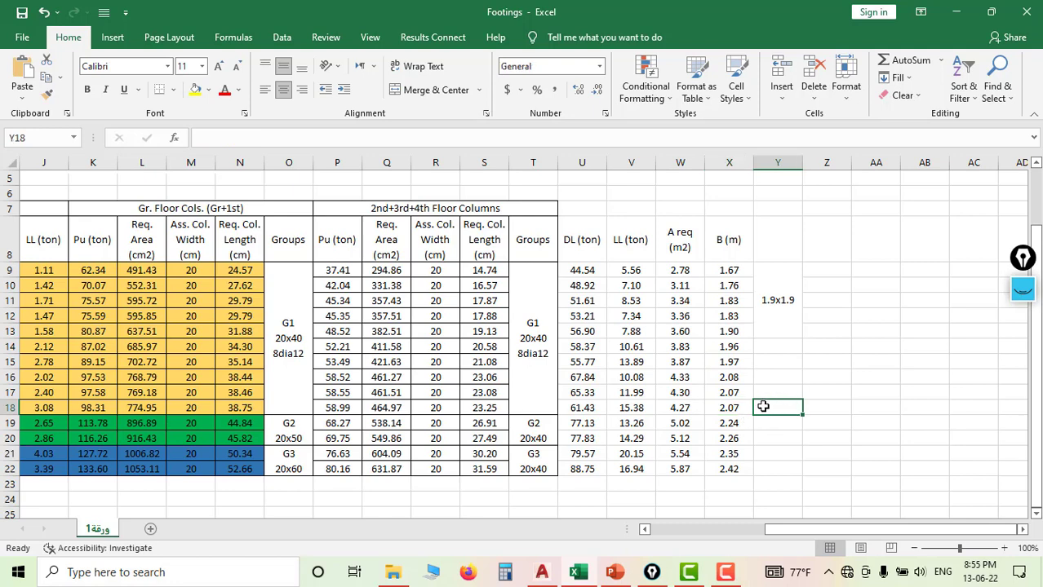
click(723, 407)
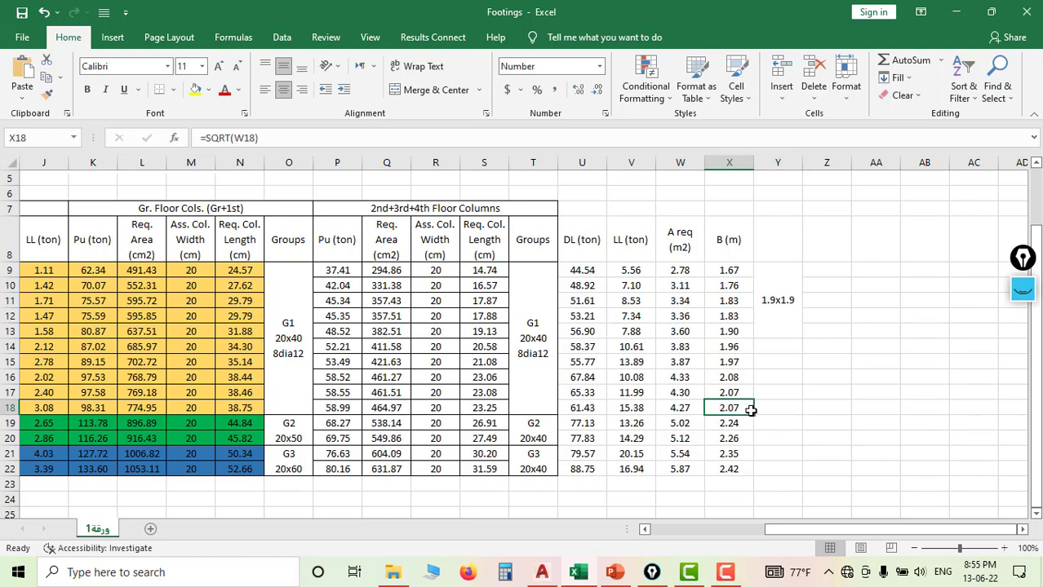
Step: Merge and center Y14:Y18, enter the footing size 2.1x2.1, and check it against the widths beside it
drag(775, 409, 775, 346)
click(433, 90)
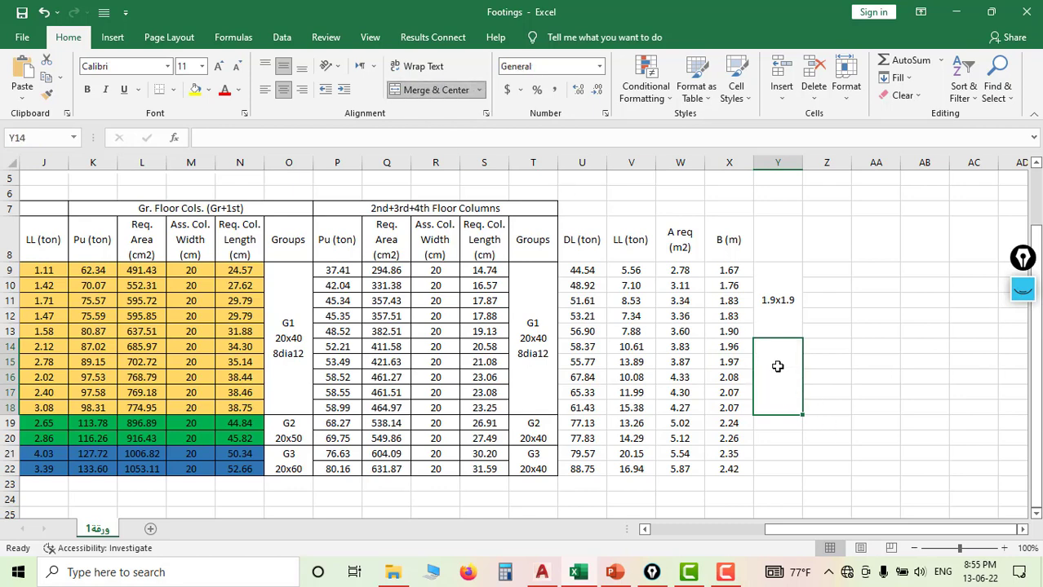
text(2.1)
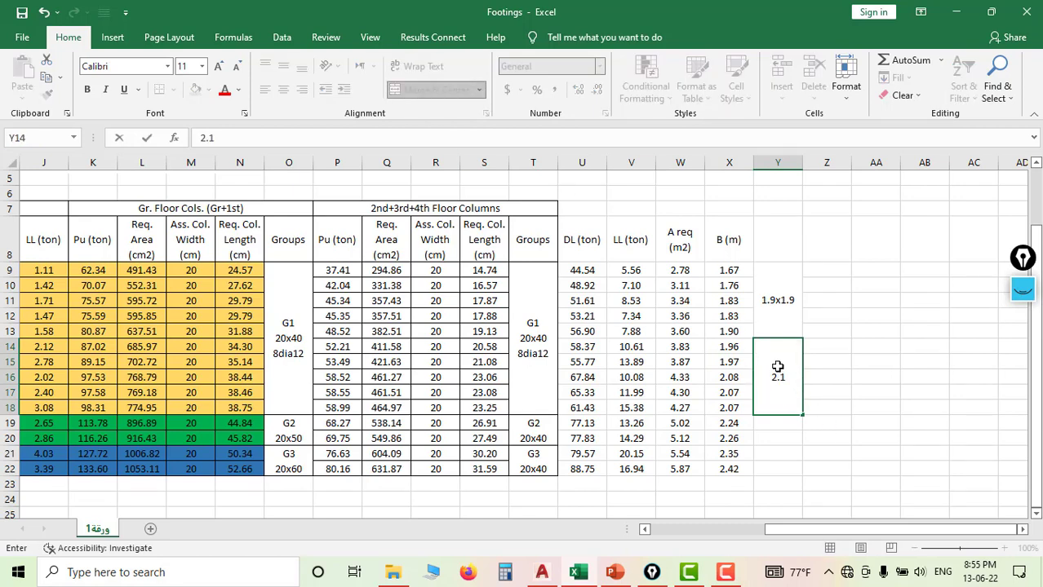
text(x2.1)
key(Return)
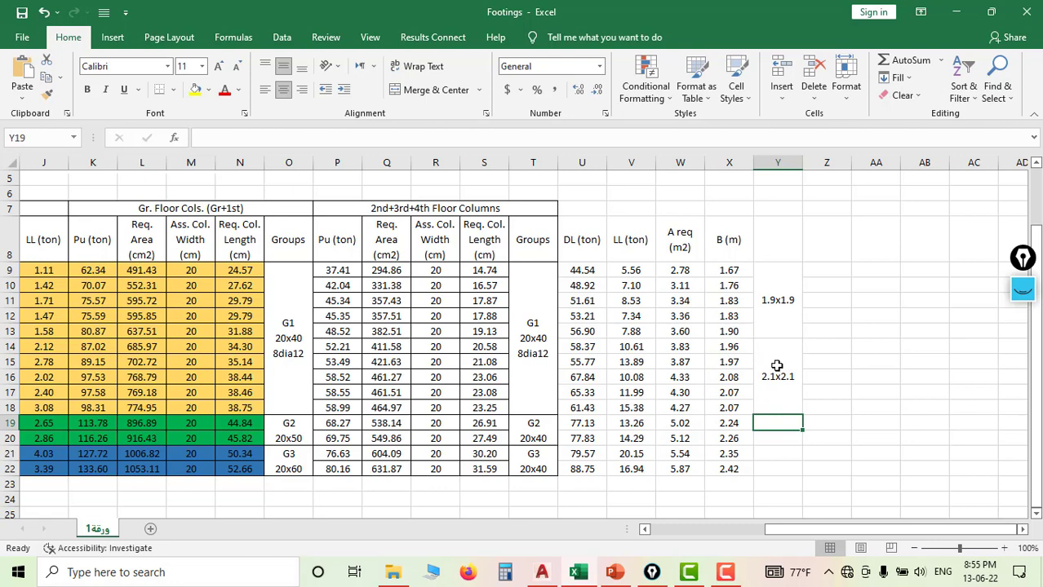
click(776, 366)
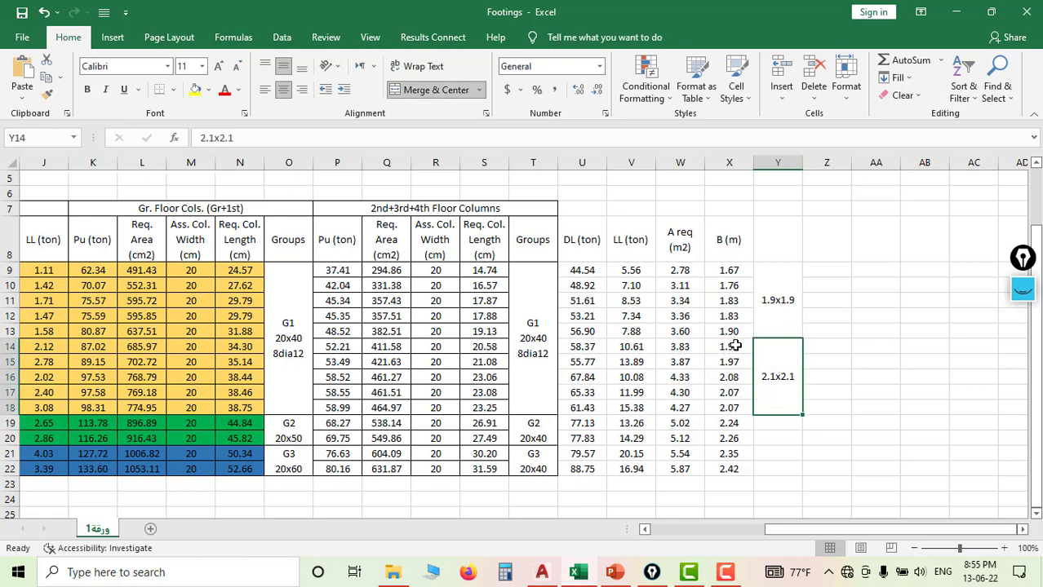
click(738, 349)
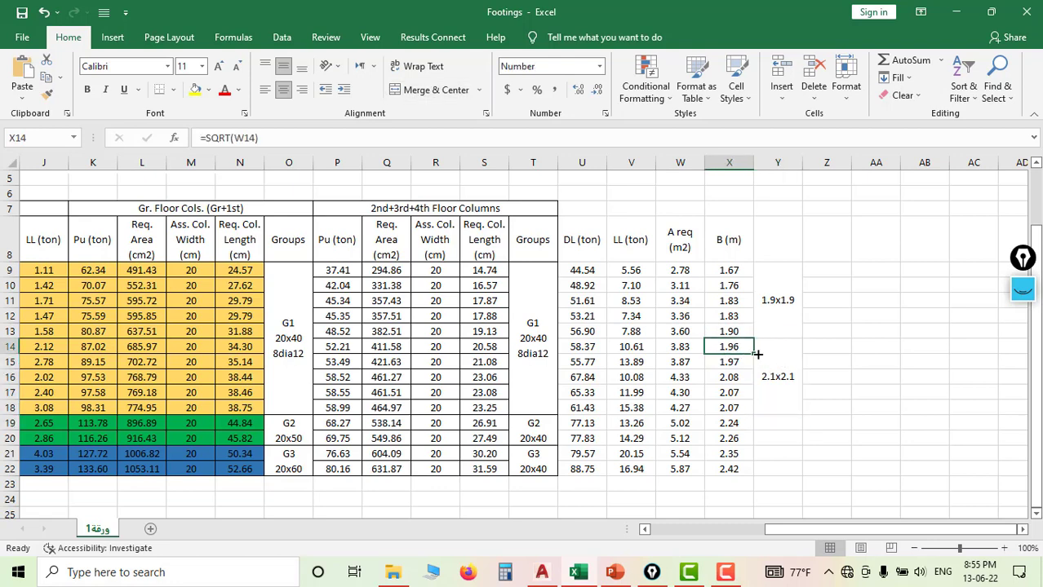
click(734, 376)
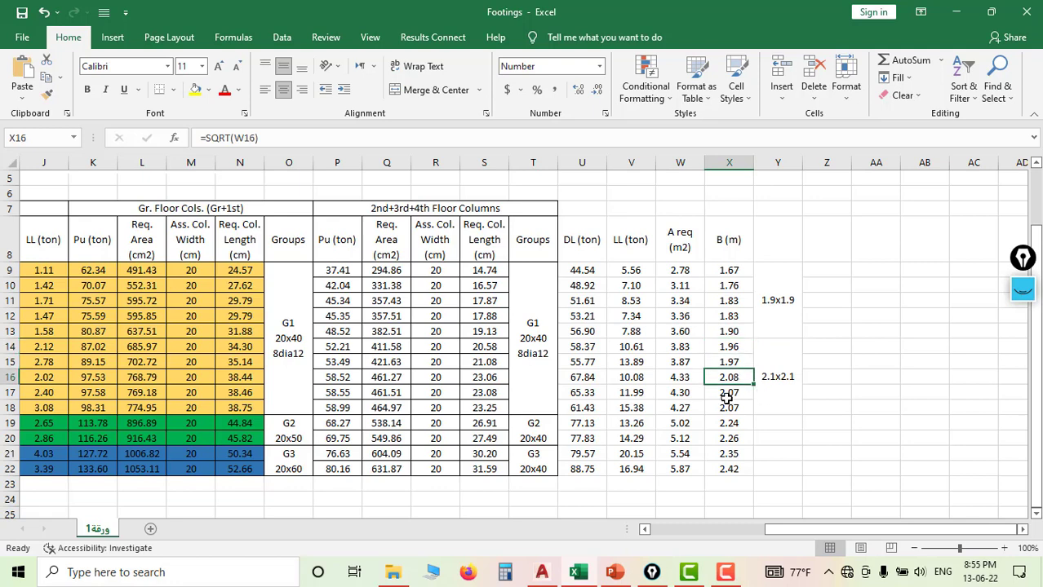
click(730, 396)
click(775, 404)
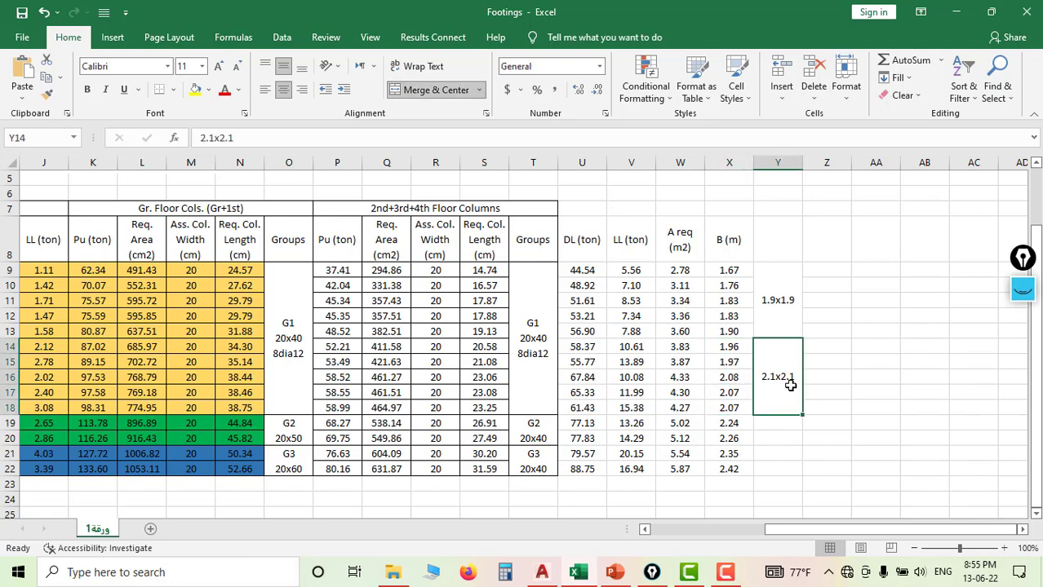
Step: Merge and center Y19:Y20 and enter the footing size 2.3x2.3 for the third footing group
click(732, 441)
drag(775, 420, 772, 436)
click(435, 91)
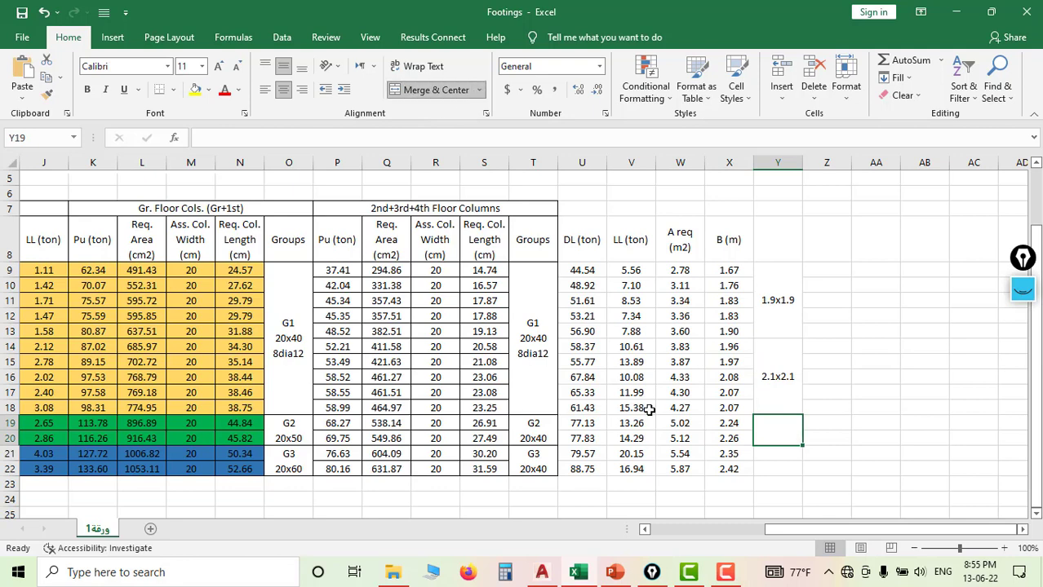
text(2.3x)
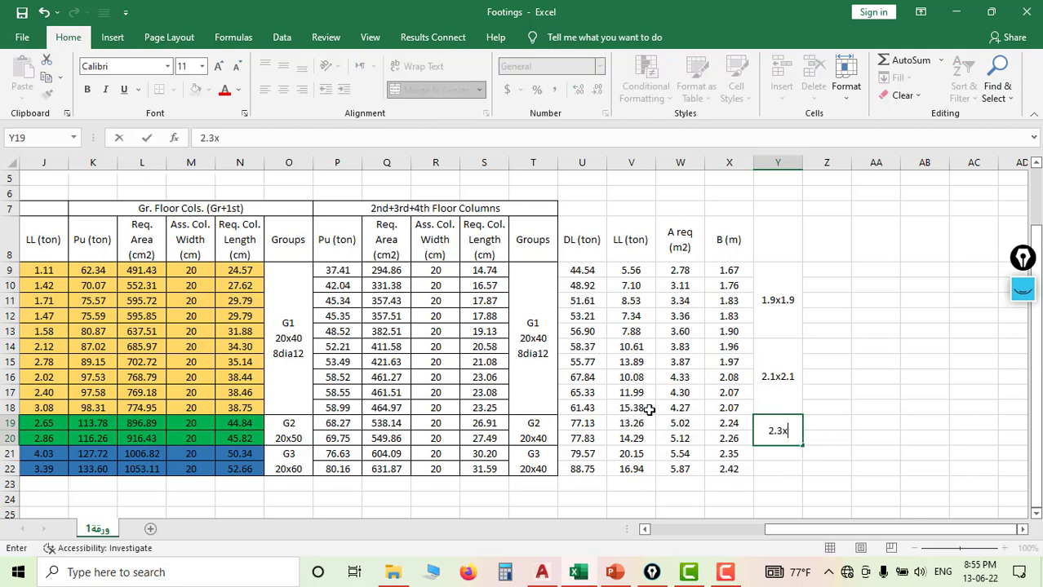
text(2.3)
key(Return)
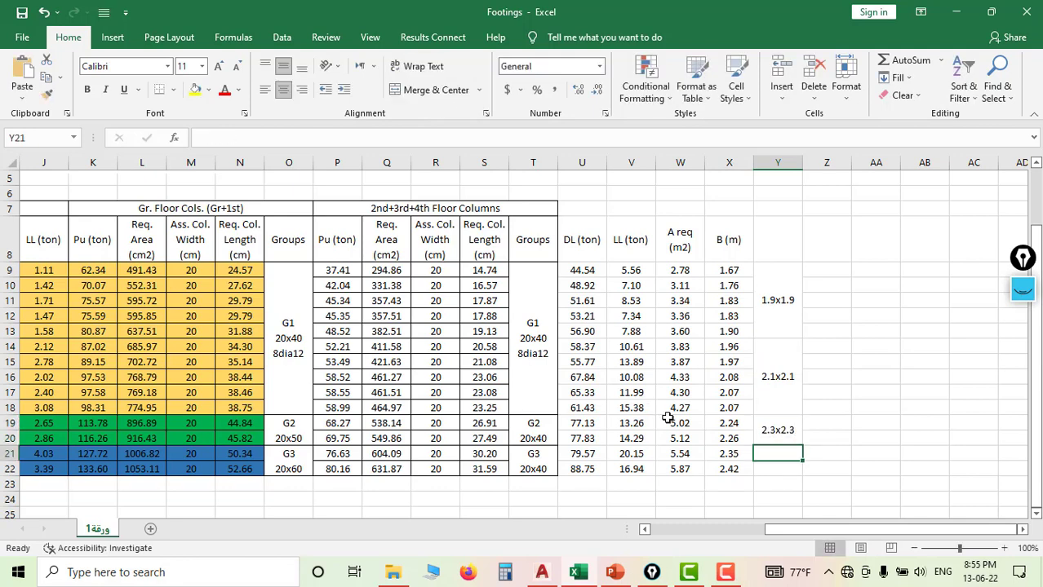
Step: Merge and center Y21:Y22 and enter the footing size 2.5x2.5 for the fourth footing group
click(726, 469)
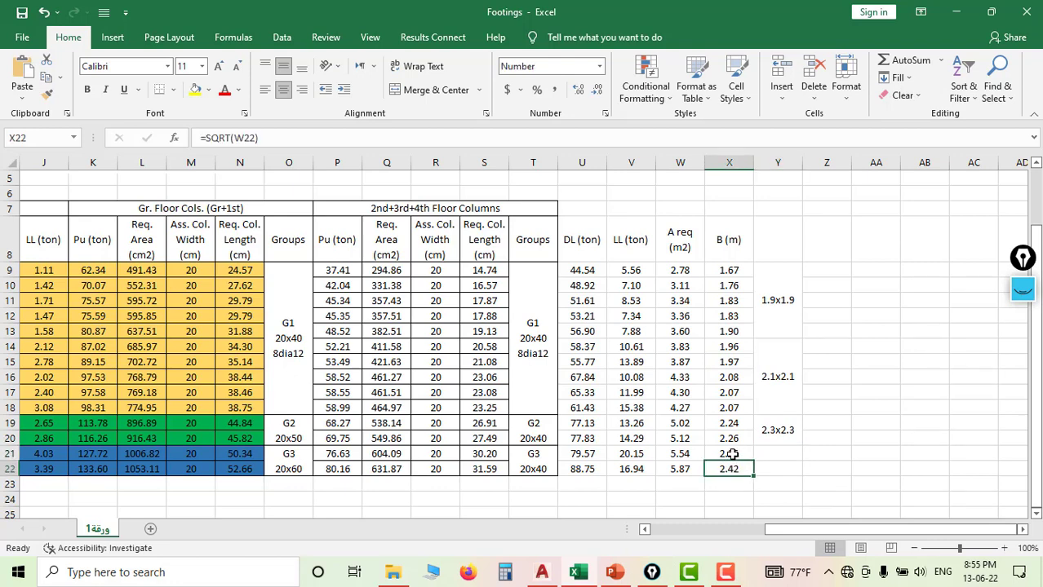
drag(767, 454, 775, 468)
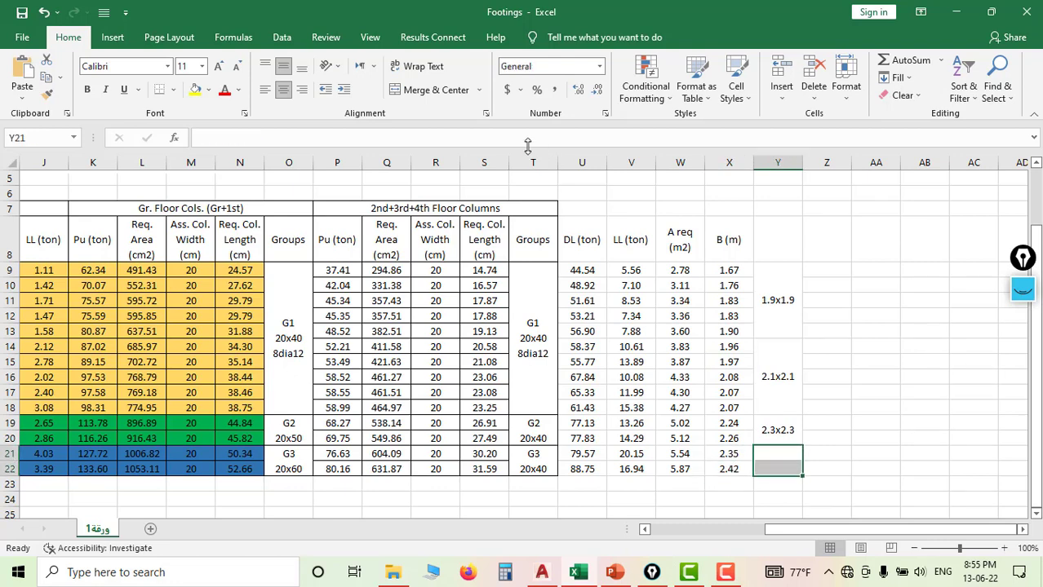
click(430, 89)
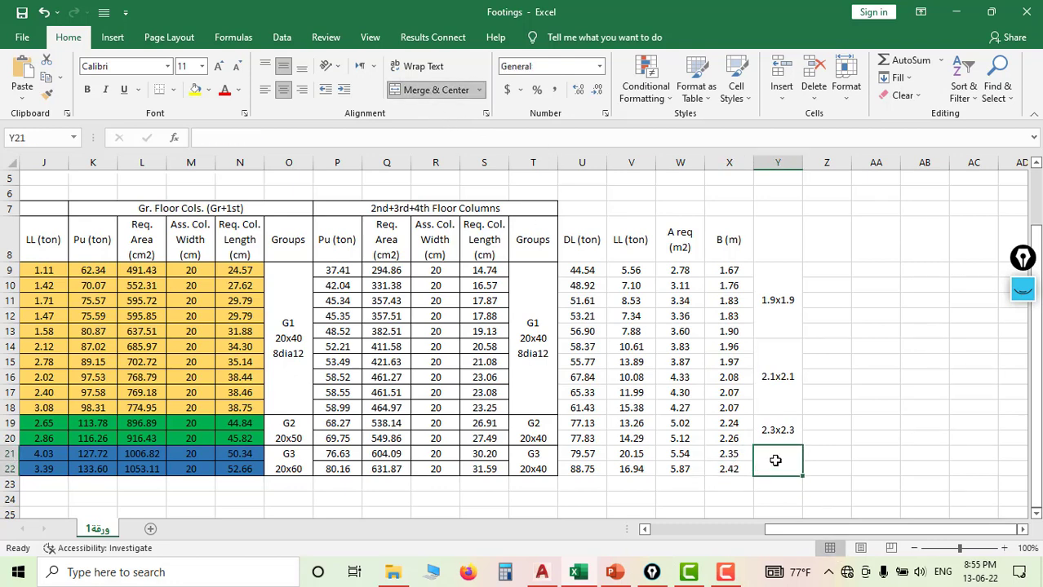
text(2.5)
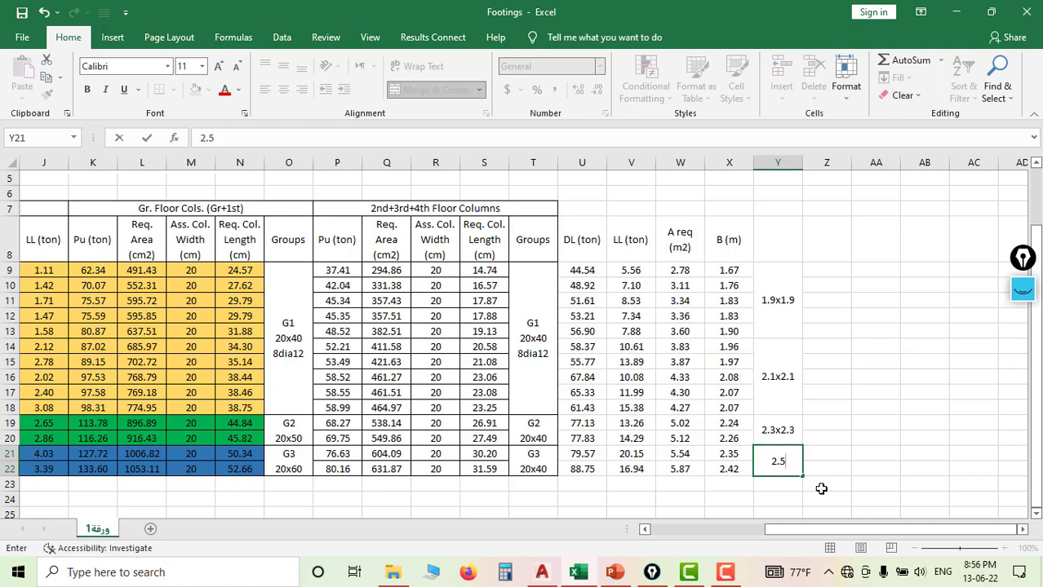
text(2.5)
key(Return)
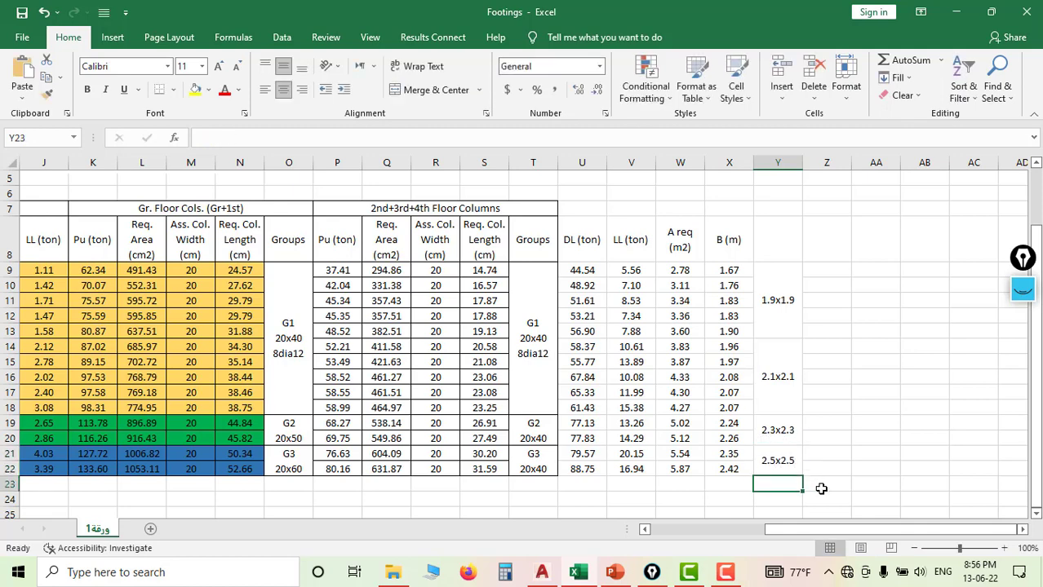
Step: Enter the column heading Groups in Y8 above the footing sizes
click(777, 248)
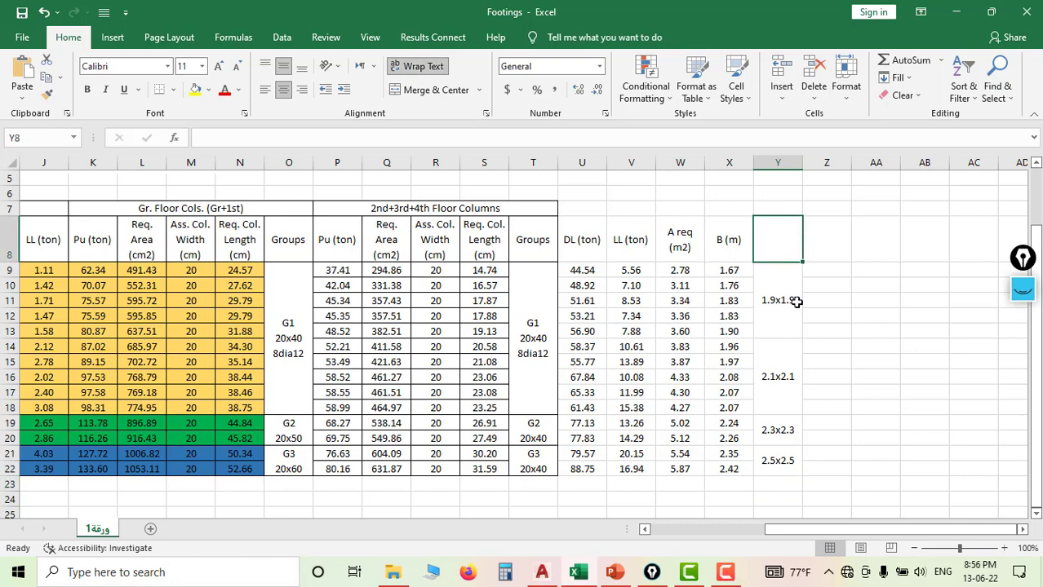
text(Groups)
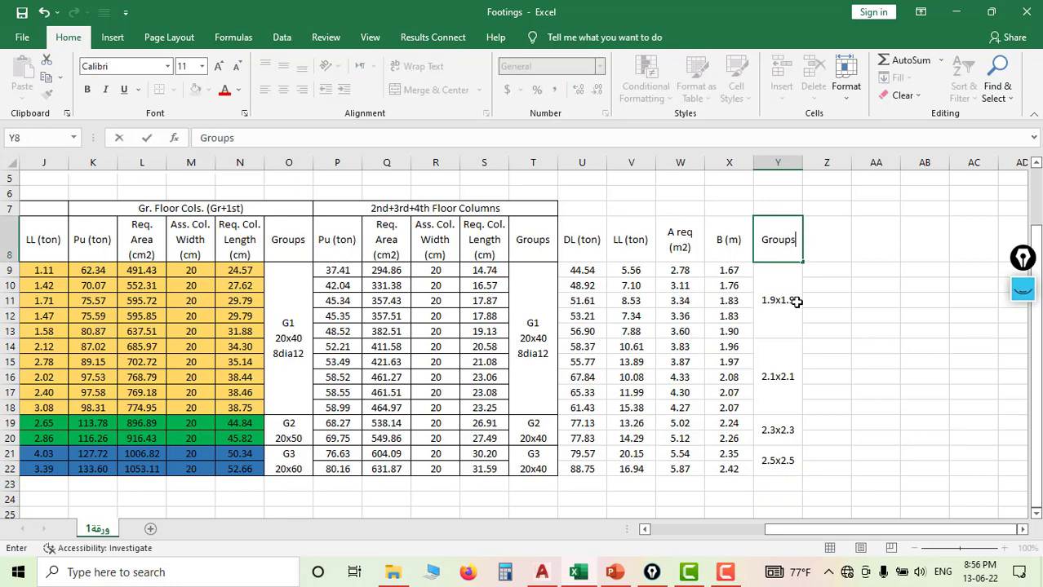
click(794, 301)
Step: Merge and center U7:Y7 and enter the title Footing Design
drag(777, 209, 583, 207)
click(433, 90)
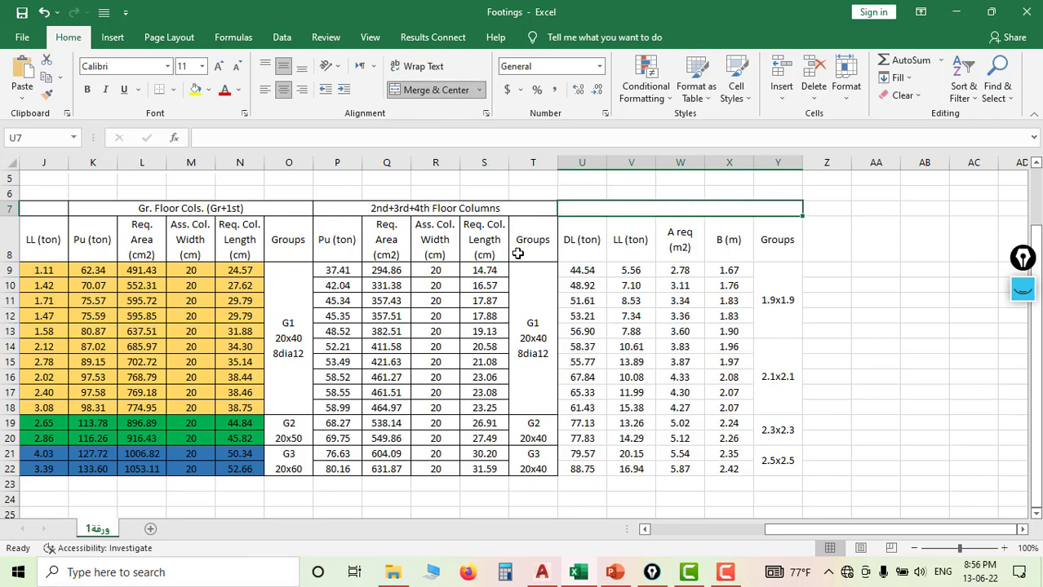
text(Footin)
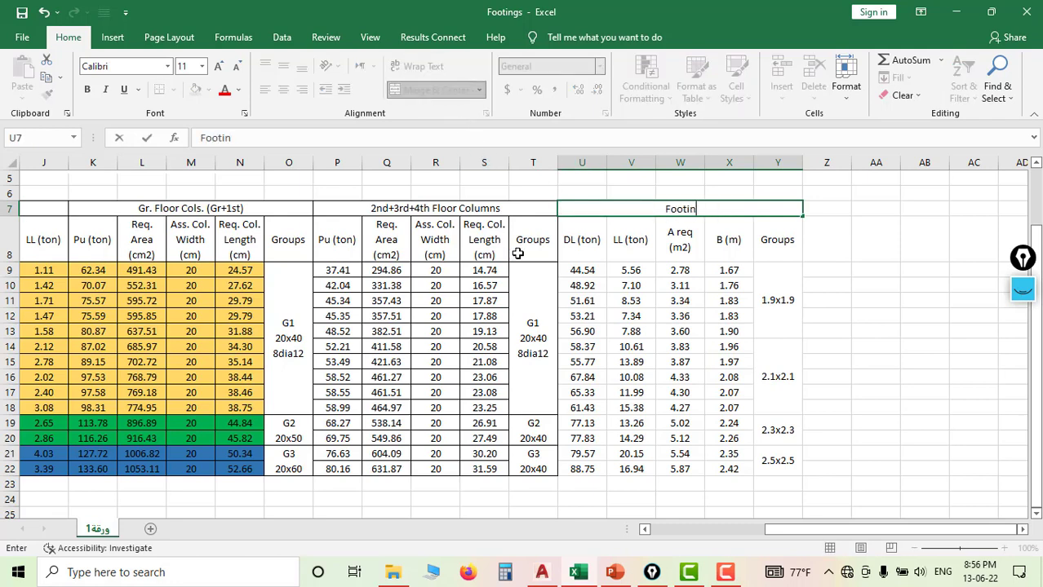
text(g Design)
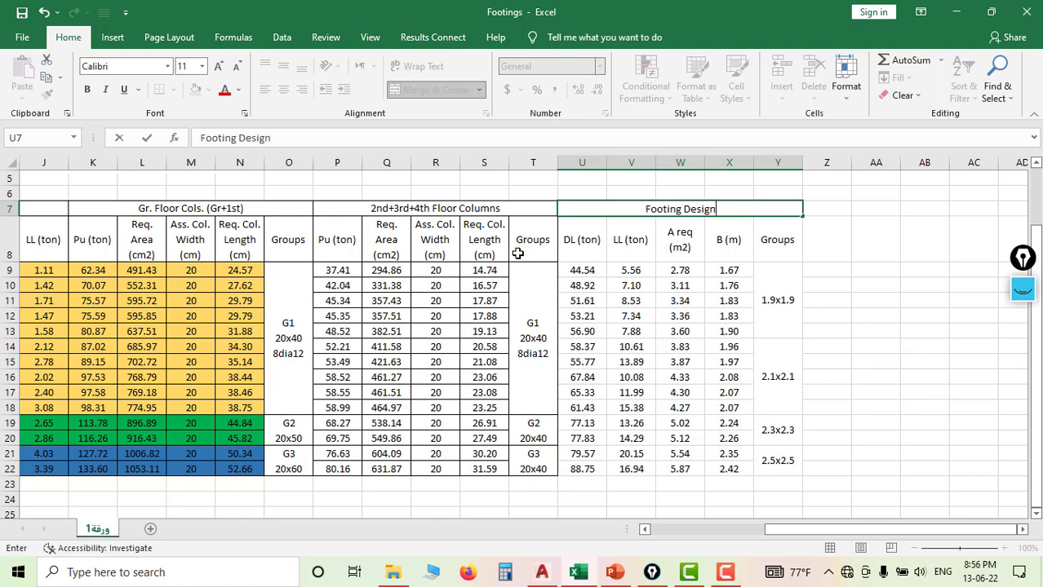
key(Return)
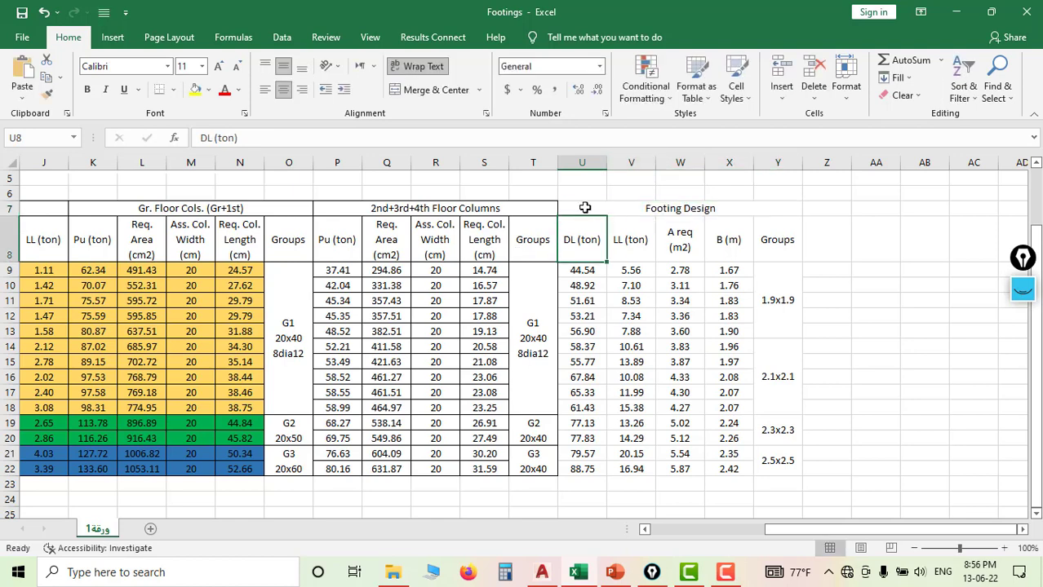
Step: Apply all borders to the Footing Design table in U7:Y22
mouse_move(581, 204)
mouse_down()
mouse_move(705, 298)
mouse_move(727, 467)
mouse_up()
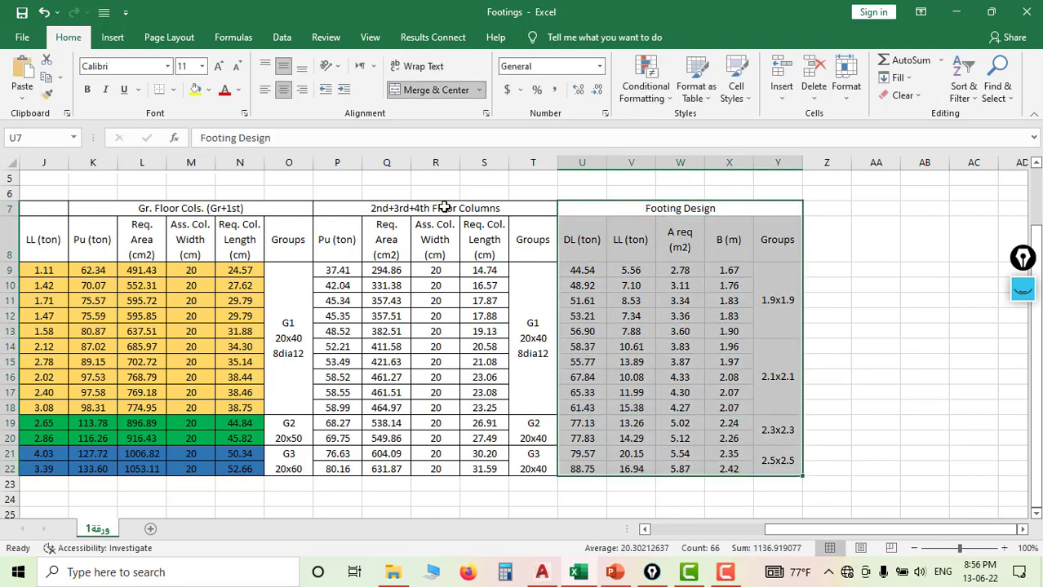
click(174, 89)
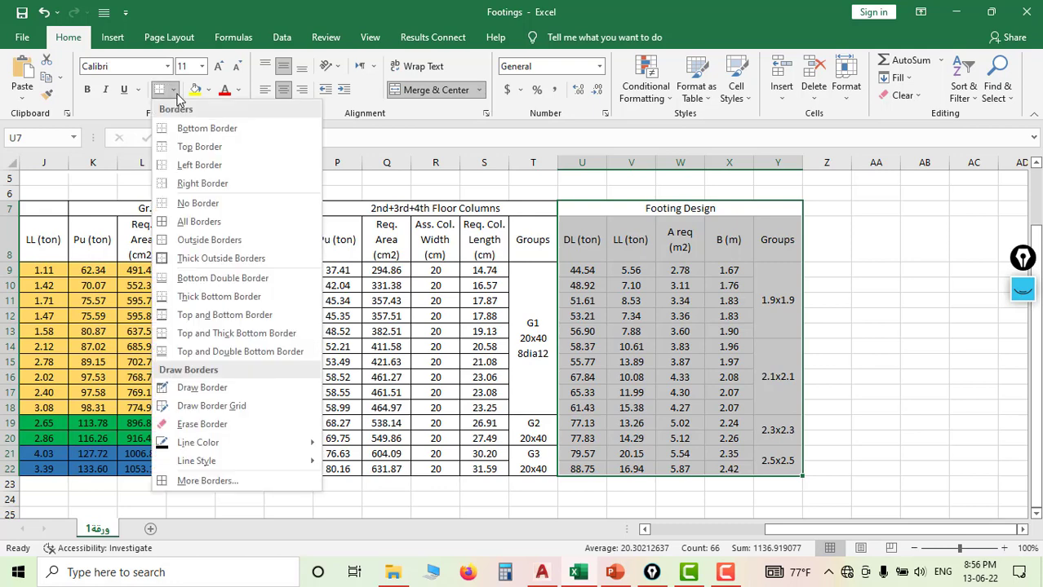
click(198, 222)
click(677, 364)
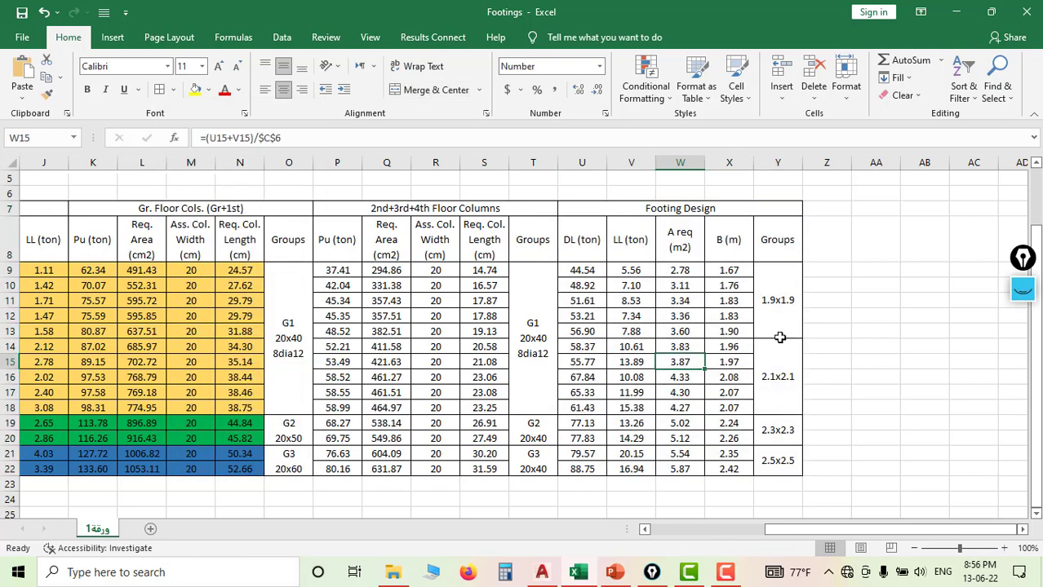
Step: Review which columns belong to the 1.9x1.9 footing group and look over the four footing sizes in column Y
click(777, 299)
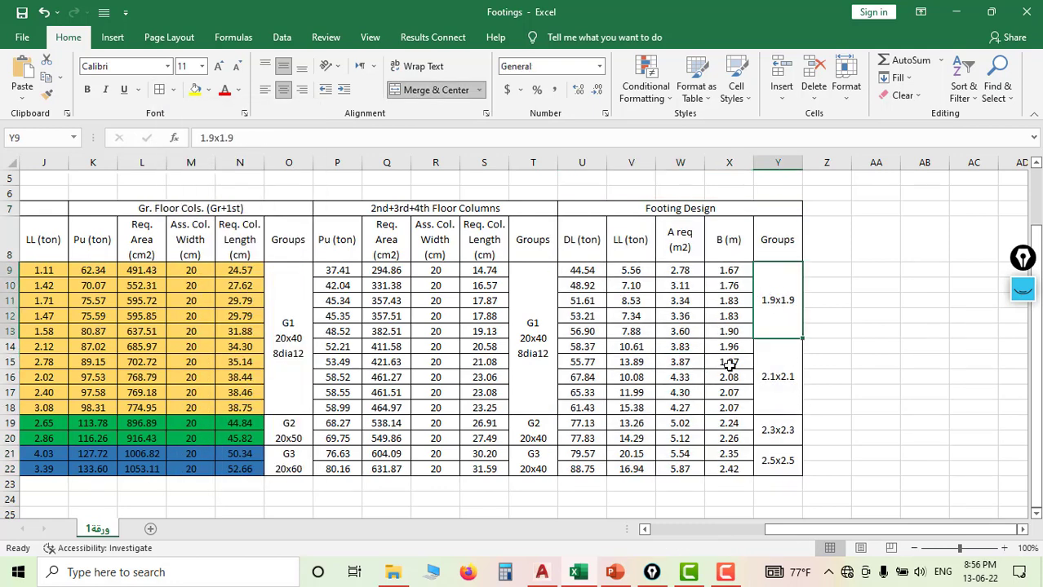
drag(850, 527, 763, 534)
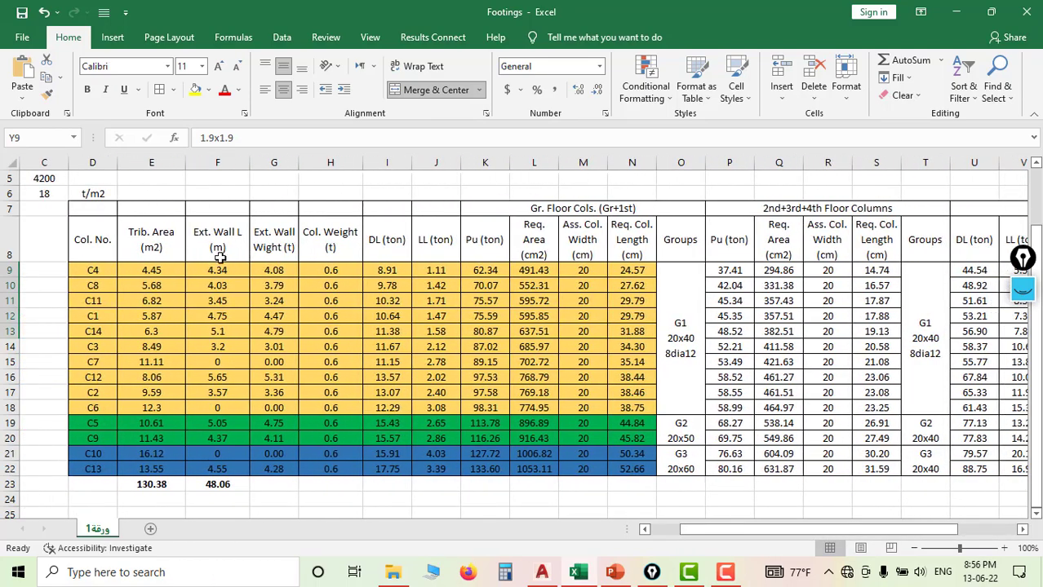
click(98, 300)
click(98, 319)
click(94, 331)
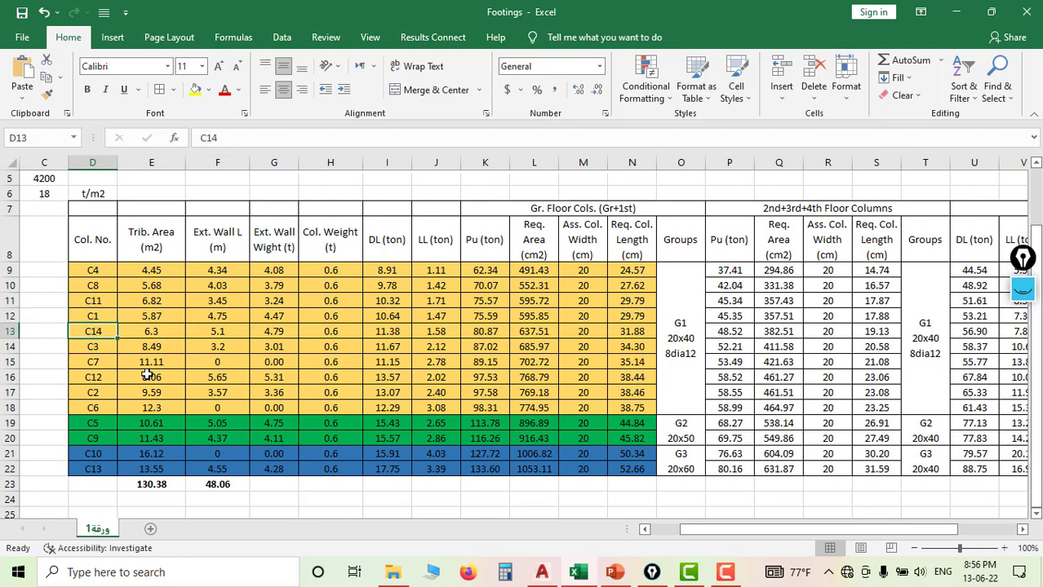
drag(773, 529, 836, 534)
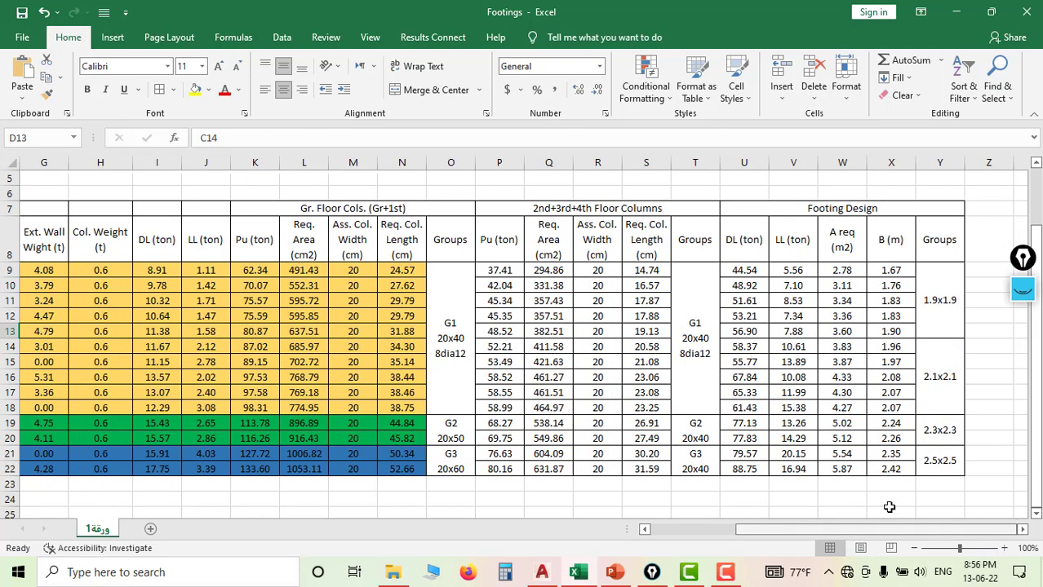
click(916, 300)
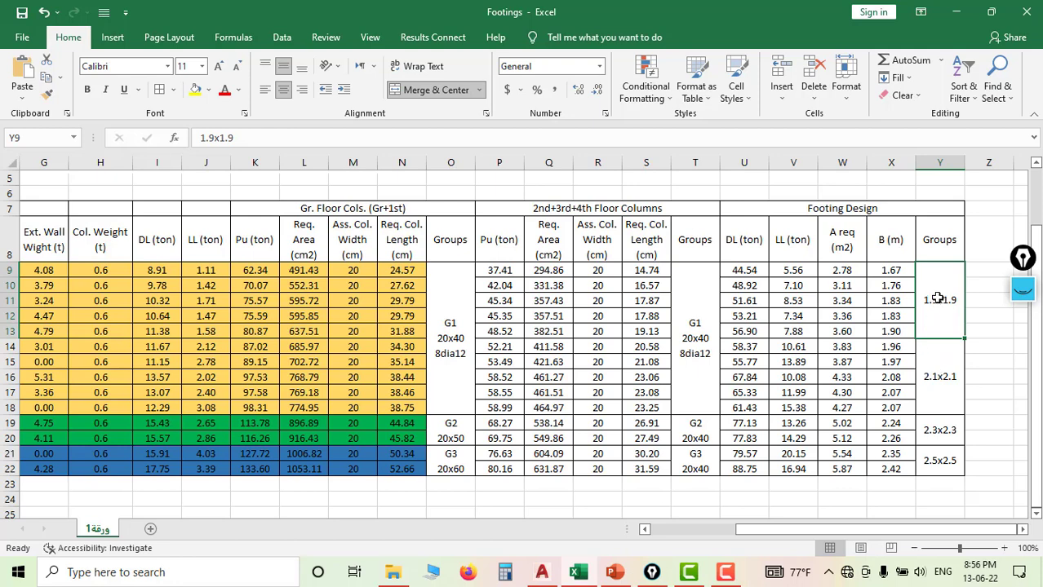
click(946, 396)
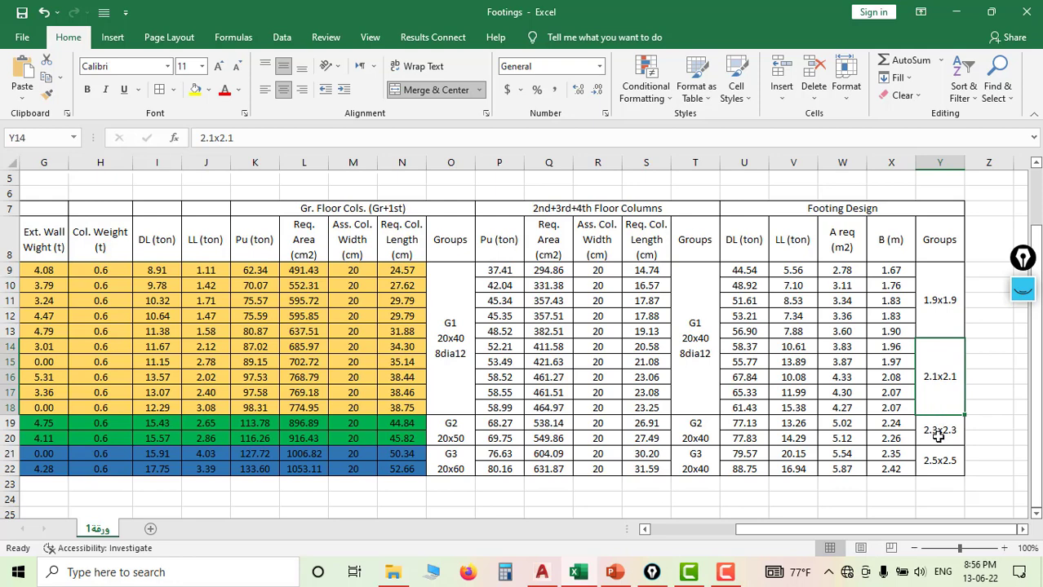
click(938, 436)
click(947, 460)
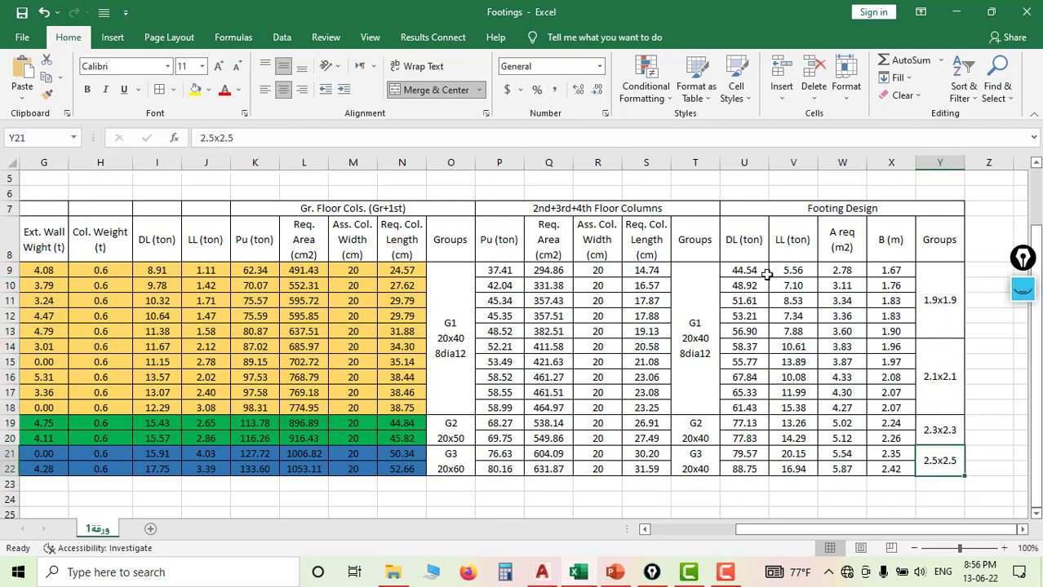
Step: Examine the dead and live loads of the 1.9x1.9 footing group, focusing on its last column in U13:V13
click(939, 282)
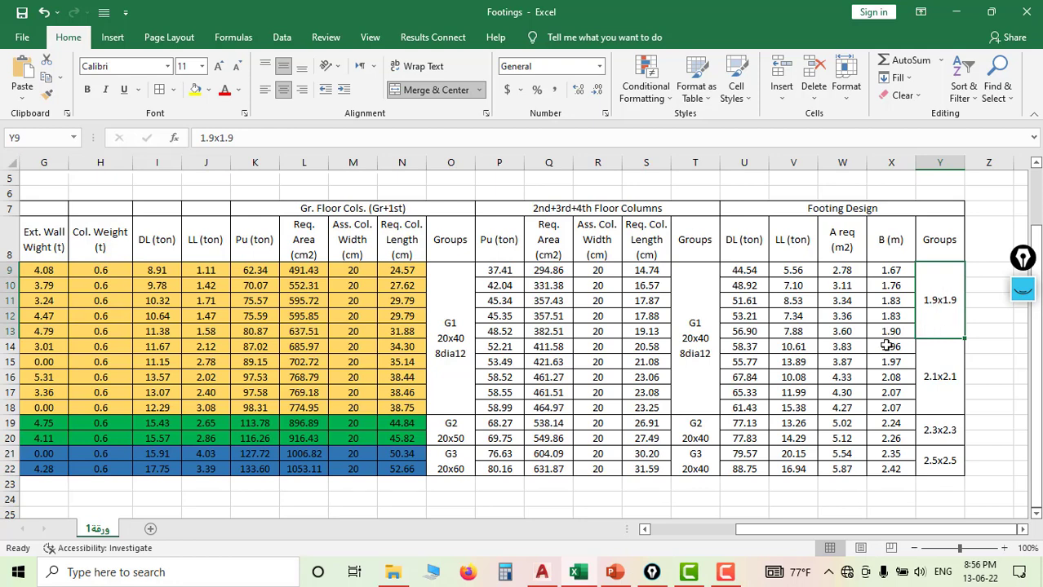
click(743, 332)
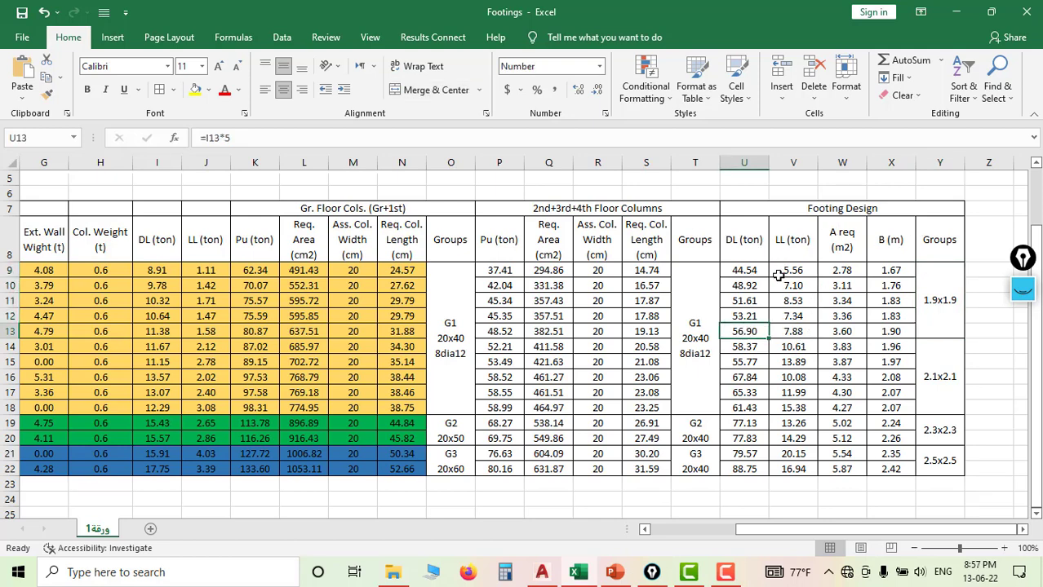
click(797, 335)
click(743, 335)
drag(799, 333, 798, 271)
click(803, 333)
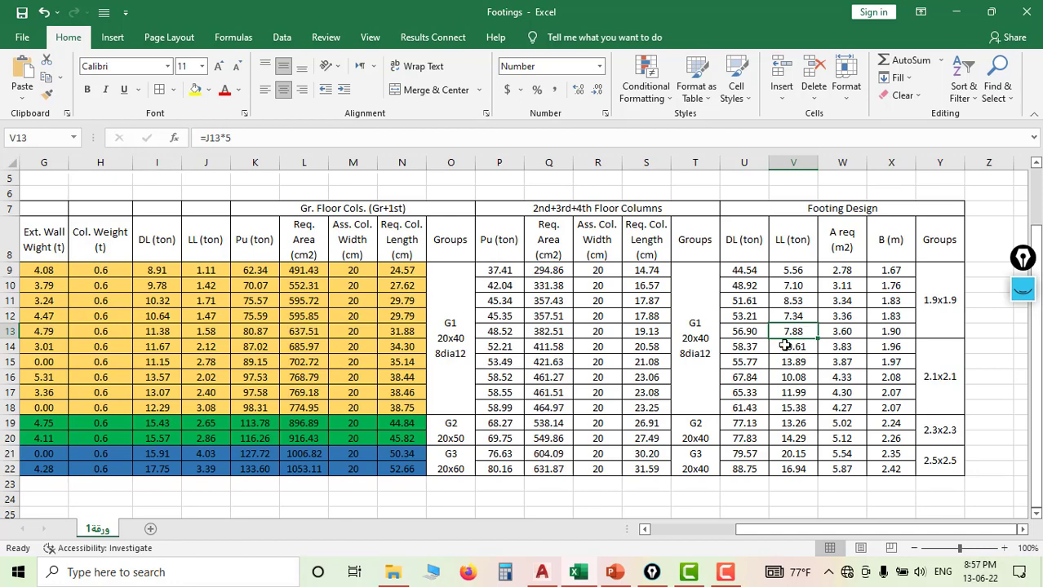
Step: Switch to File Explorer and open the MY FILES folder on drive D
click(395, 573)
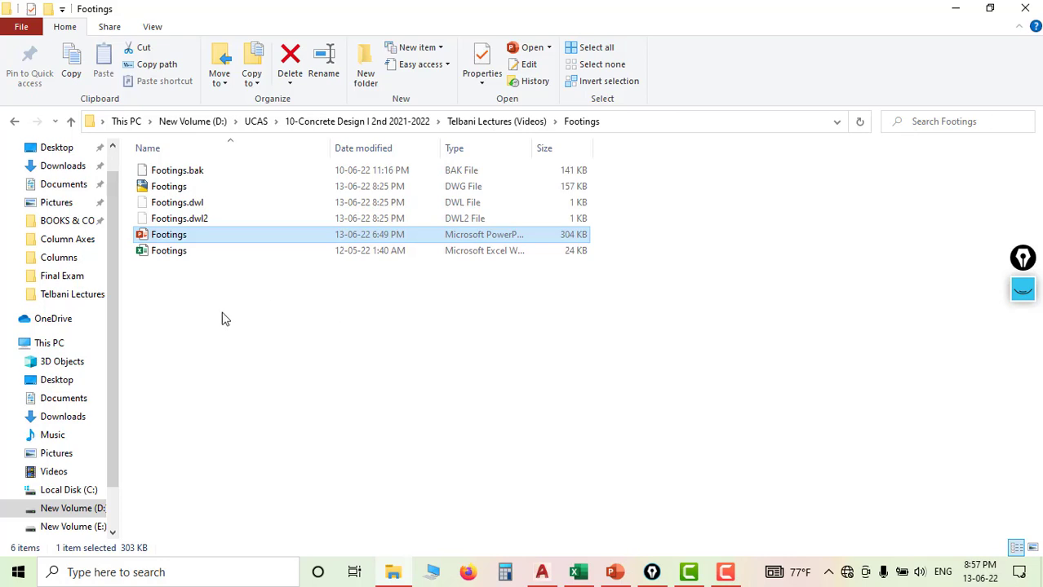
click(74, 509)
double_click(171, 238)
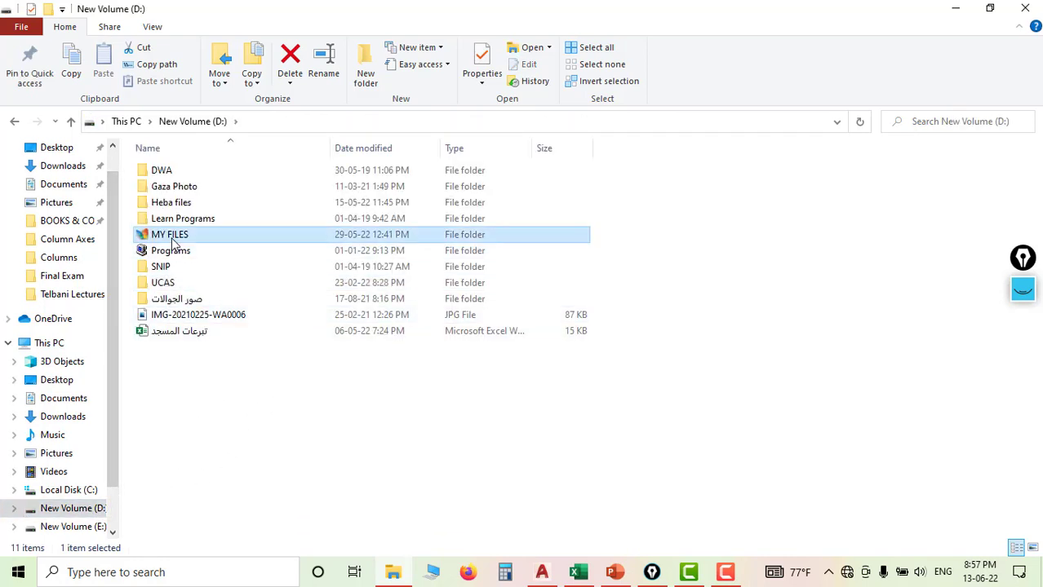
click(193, 187)
double_click(194, 187)
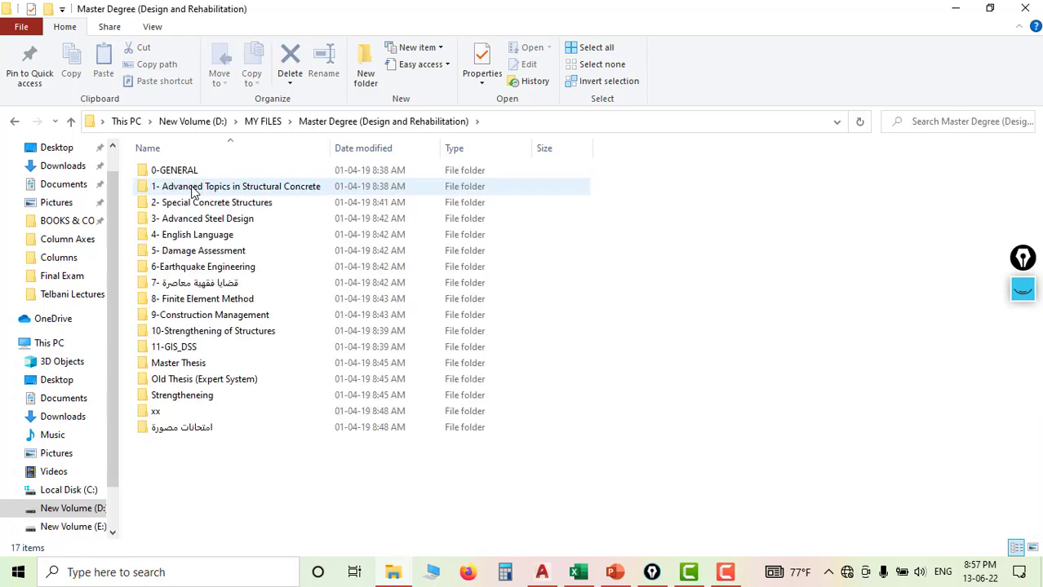
click(71, 121)
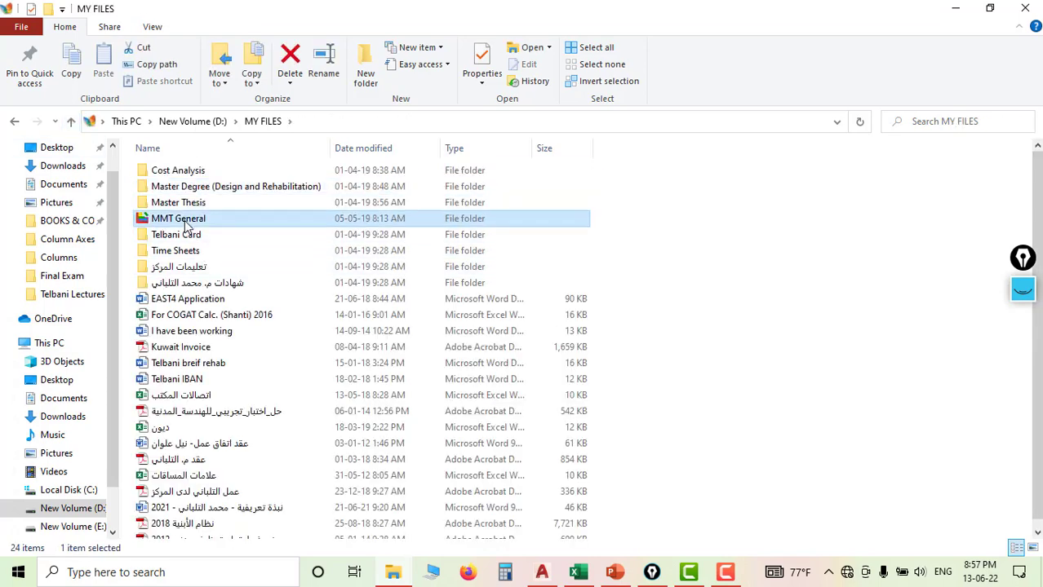
Step: Open the Square Footings workbook from the 2016 Design xls Programs folder in MMT General and dismiss the Office licence notice
double_click(185, 219)
double_click(204, 253)
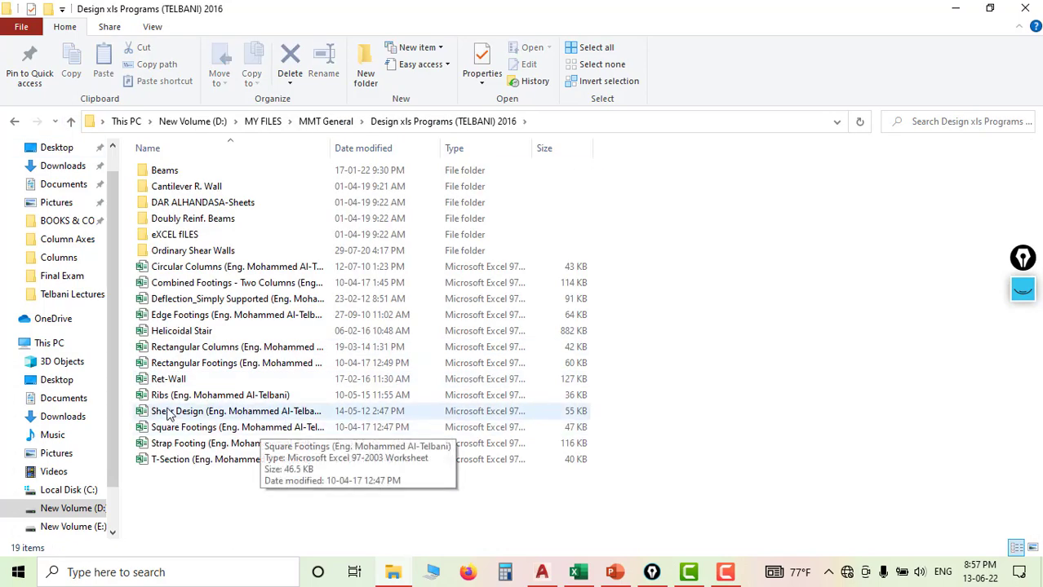
click(203, 431)
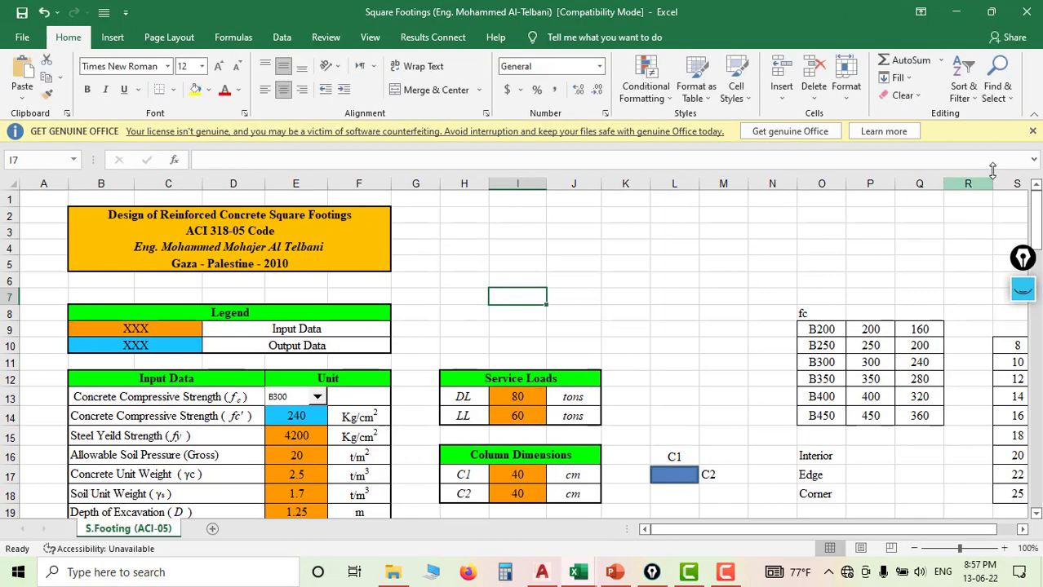
click(1032, 132)
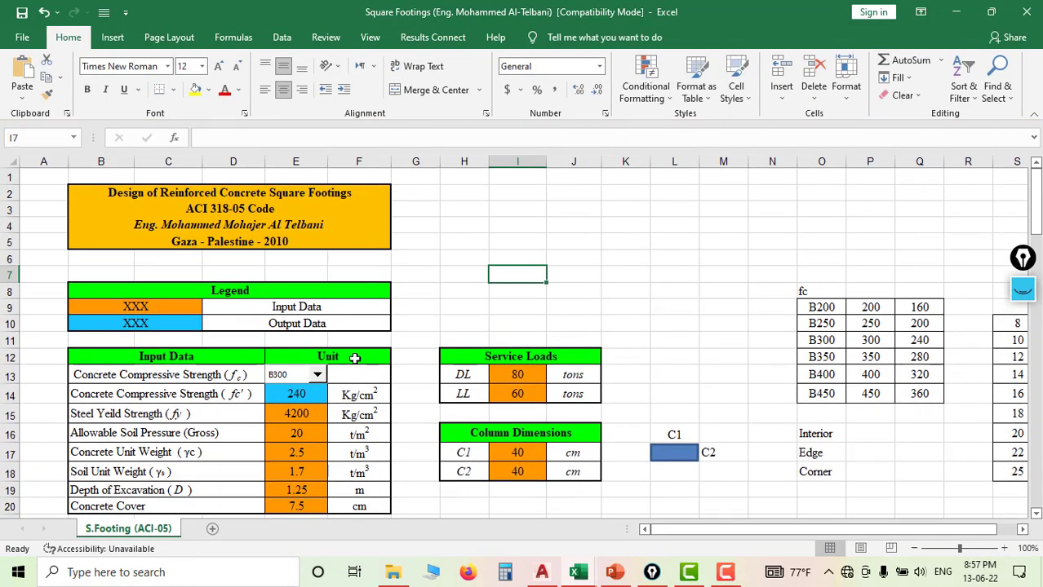
Step: Set the concrete compressive strength in the footing input data to B250 and check the resulting fc' cell
click(316, 376)
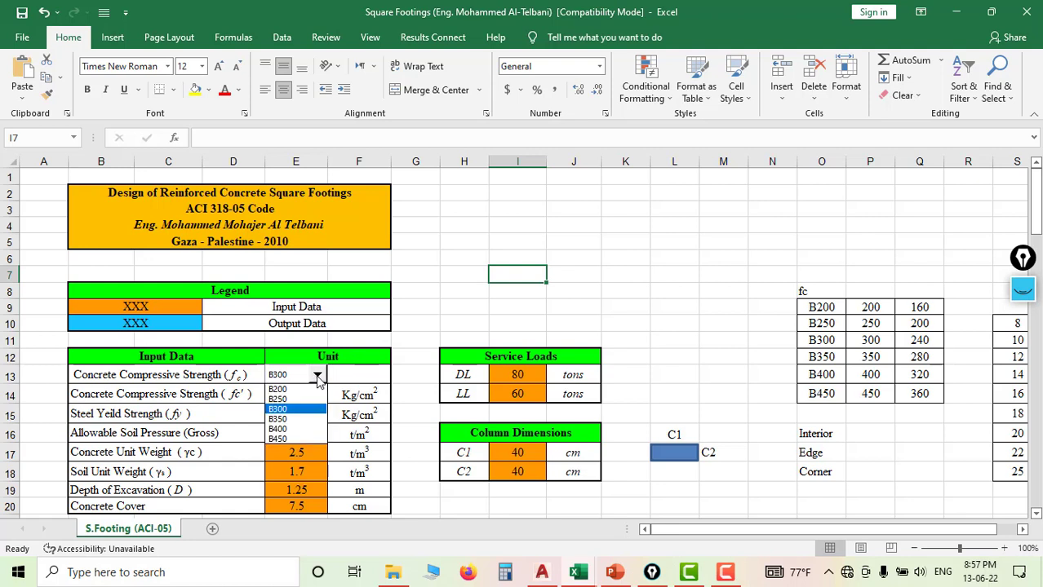
click(300, 400)
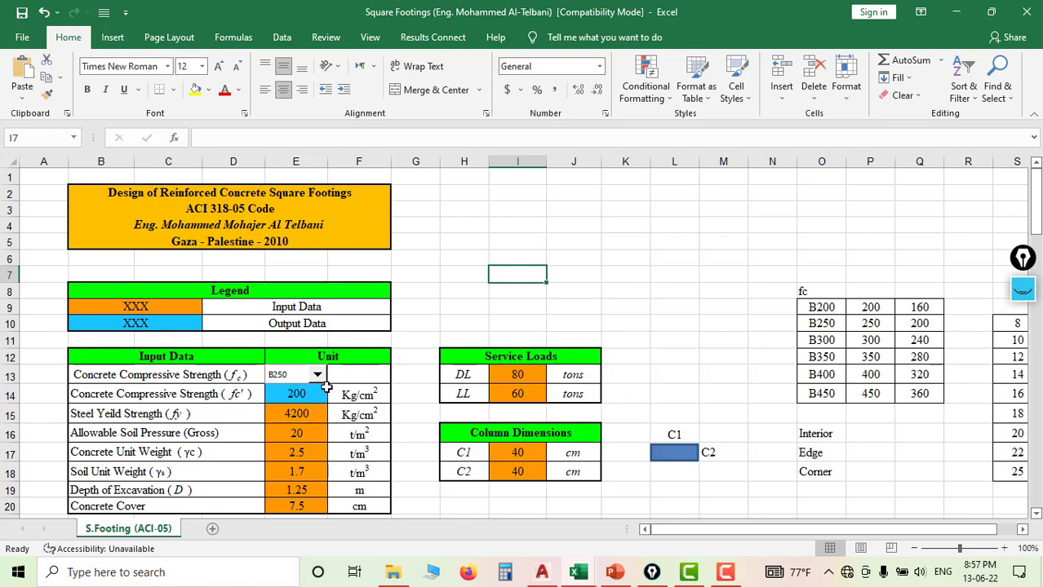
click(318, 394)
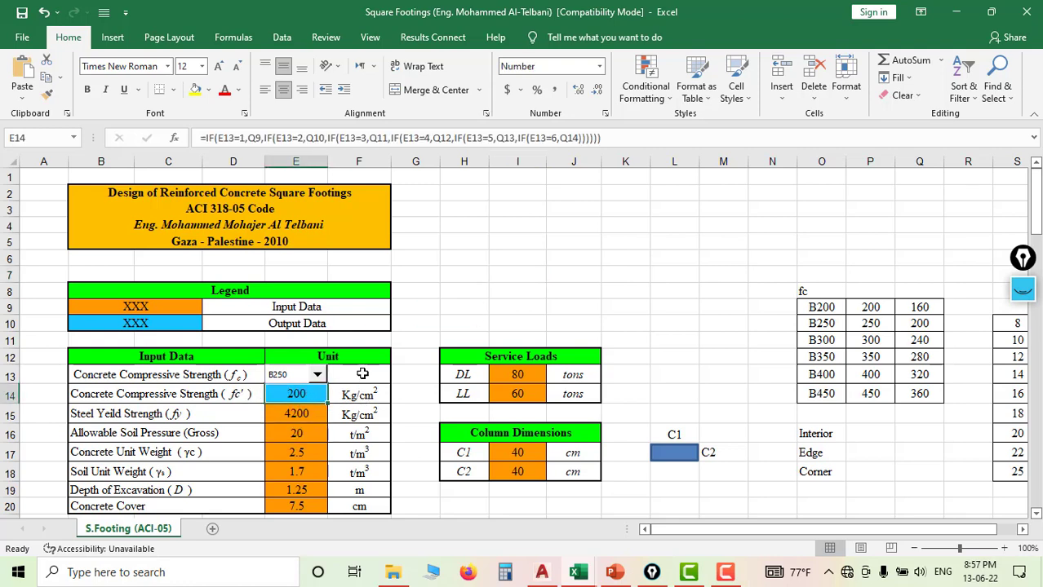
scroll(334, 390, down, 1)
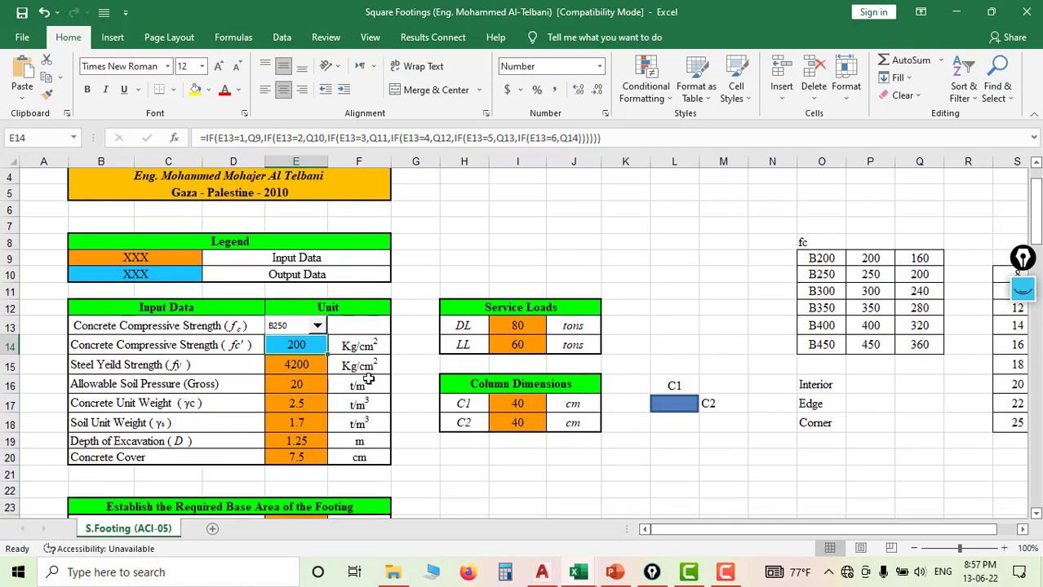
Step: Set the gross allowable soil pressure to 21 t/m² and the depth of excavation to 1.5 m in the input data
click(302, 371)
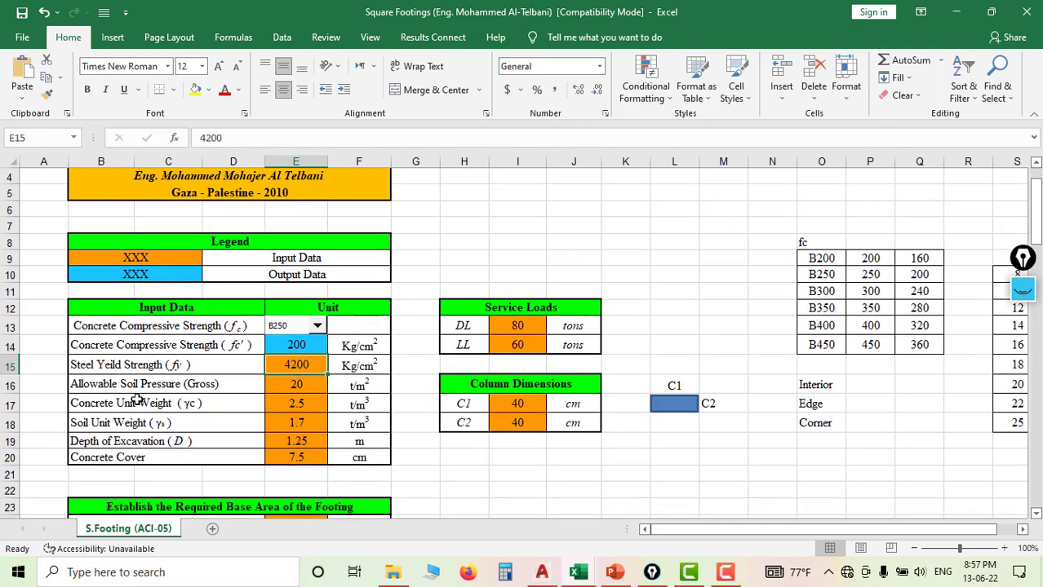
click(300, 384)
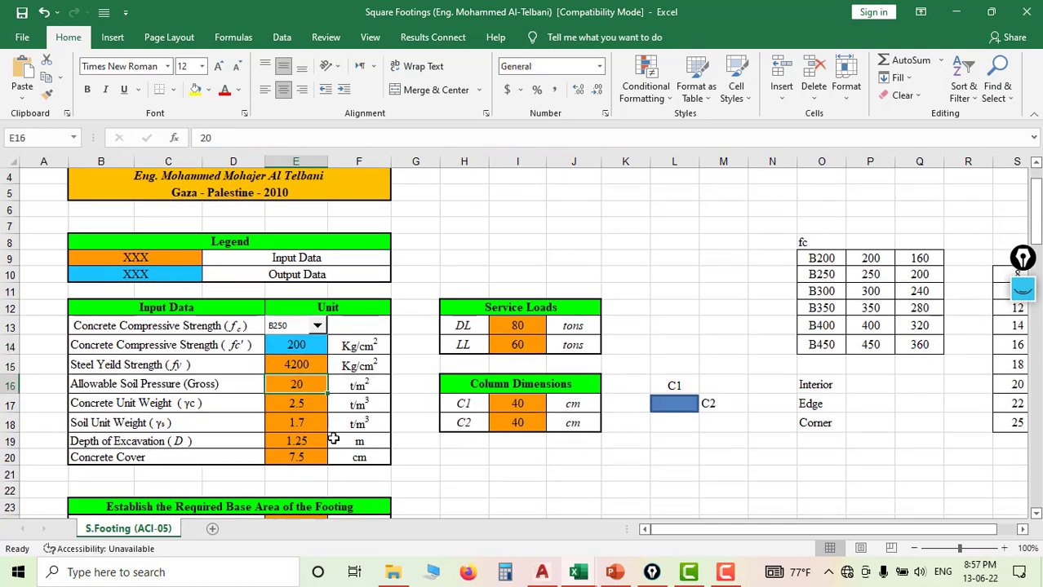
text(21)
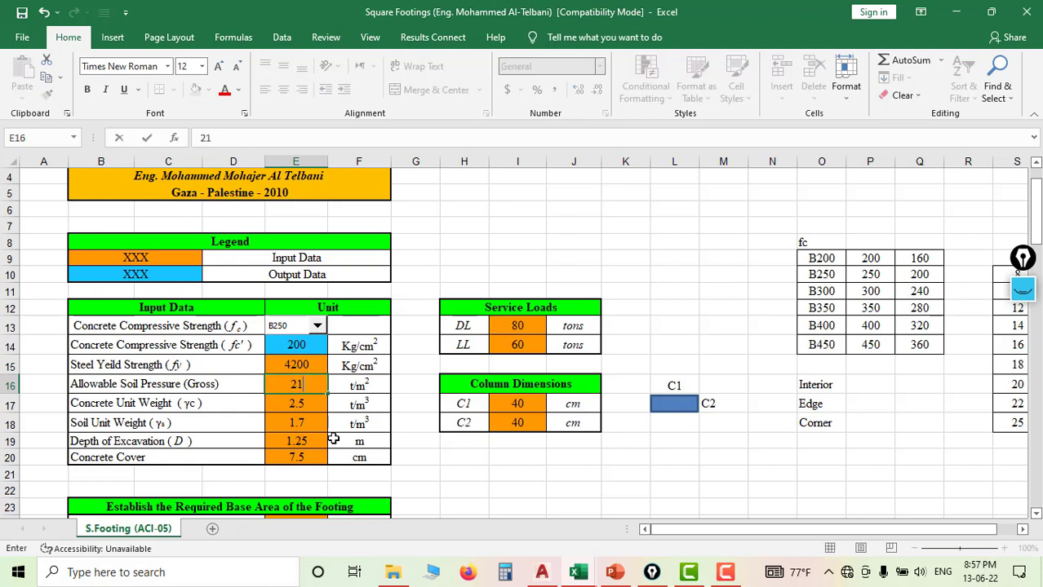
key(Return)
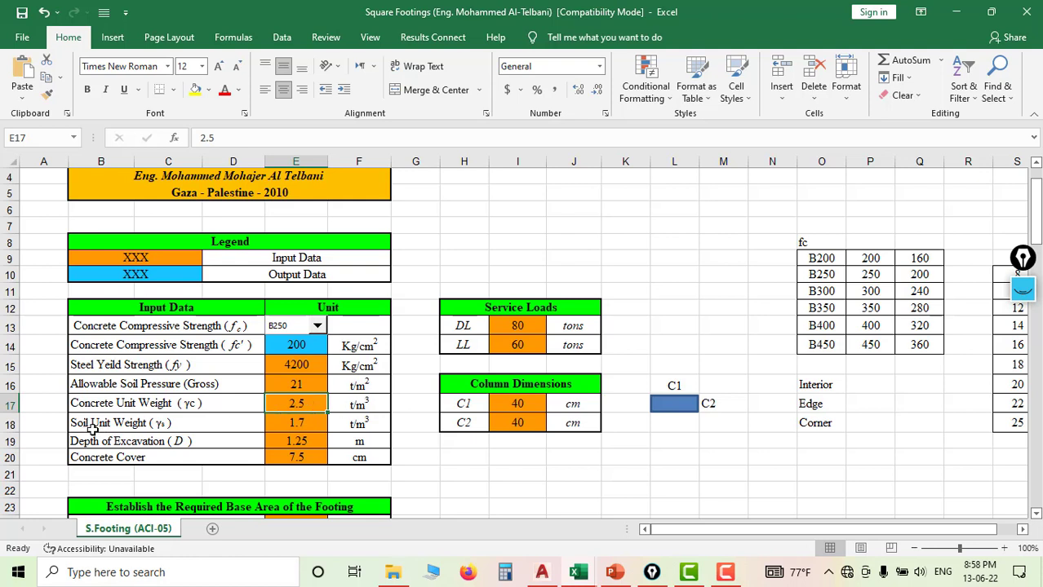
click(282, 419)
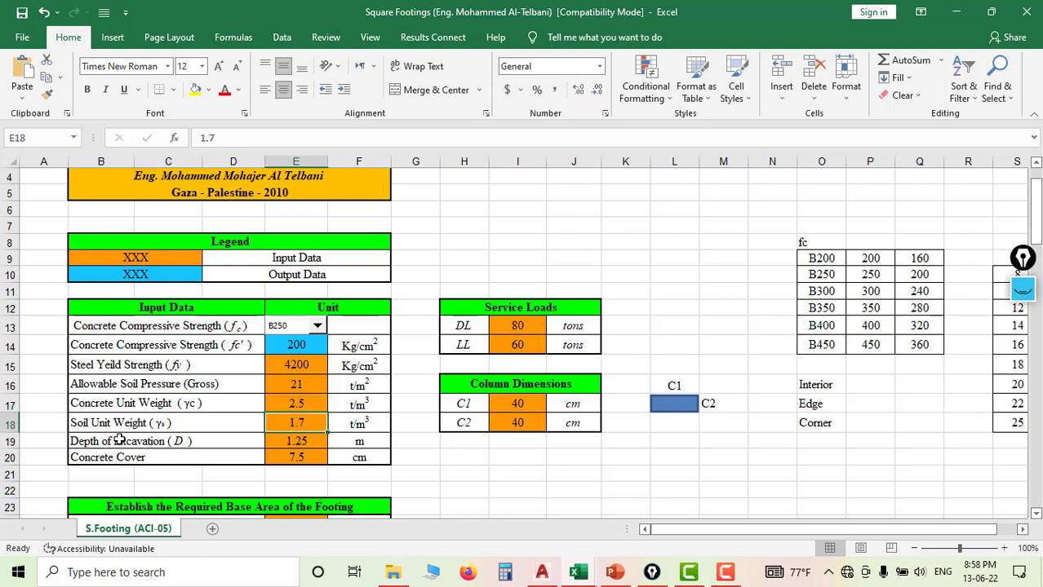
click(289, 441)
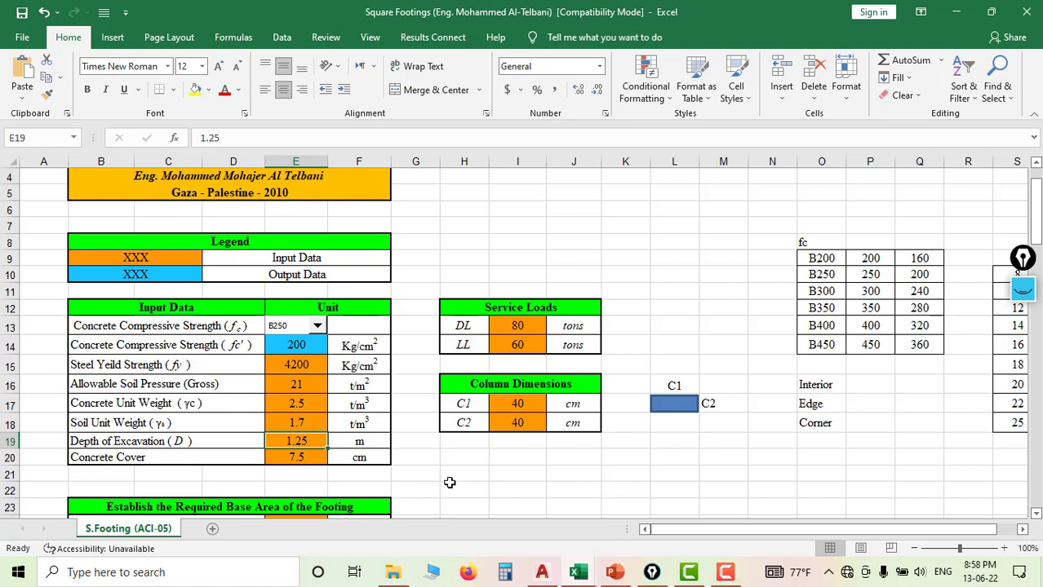
text(1)
key(Return)
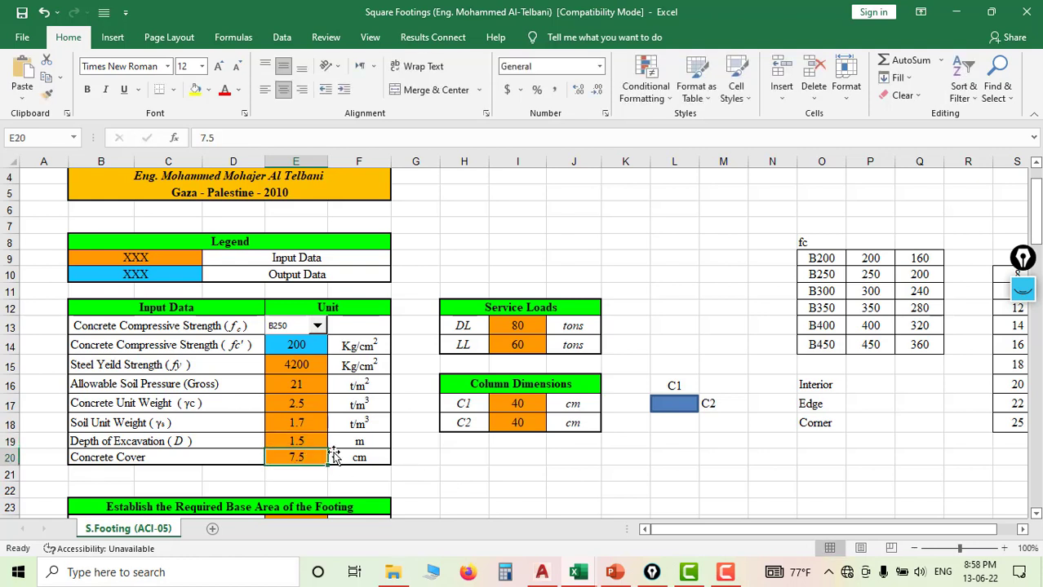
Step: Enter the service loads as 56.9 tons dead load and 7.88 tons live load
click(523, 326)
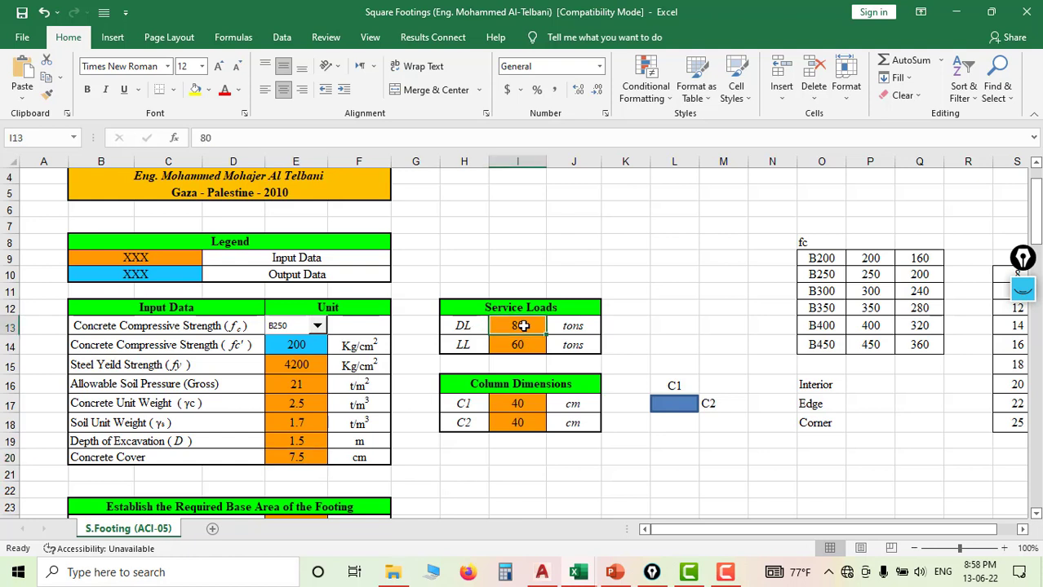
text(56.9)
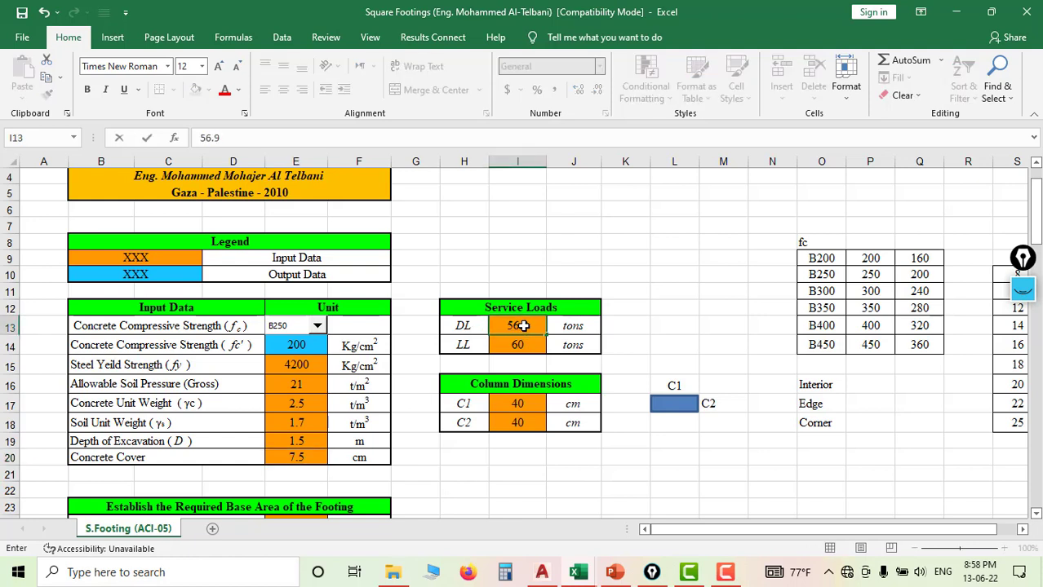
key(Return)
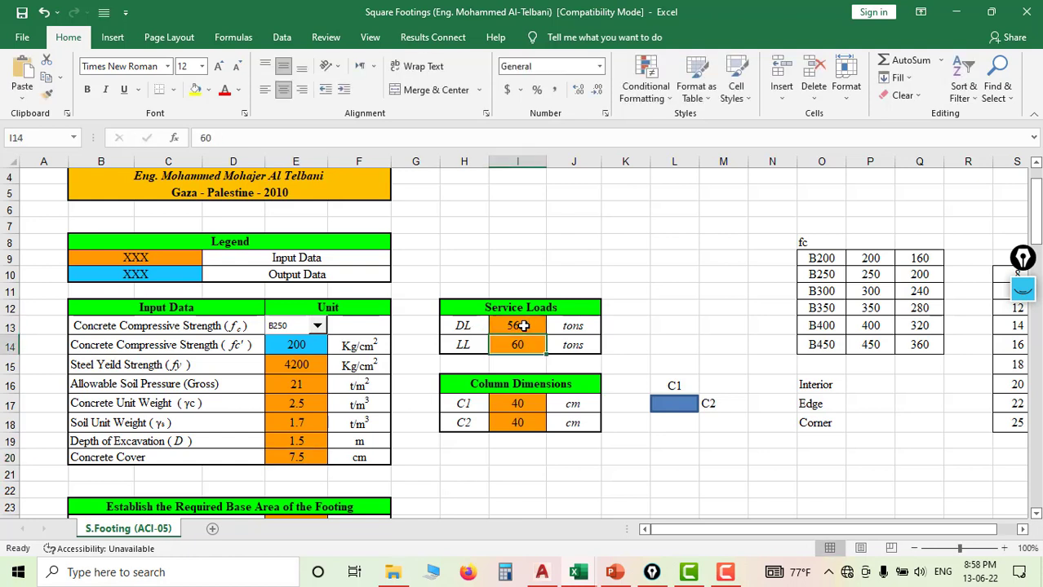
text(7.88)
key(Return)
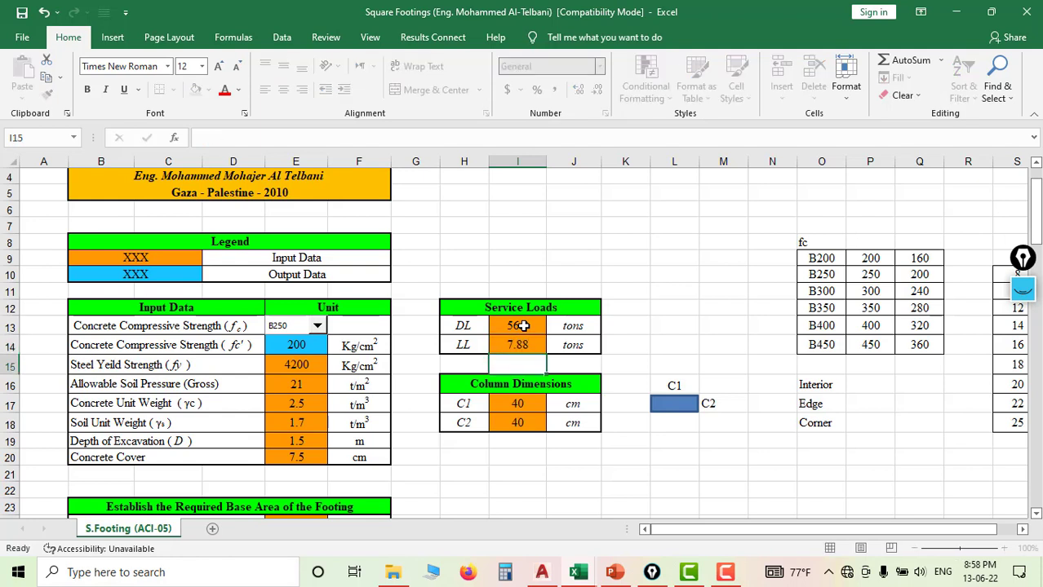
Step: Keep column dimension C1 at 40 cm and set C2 to 25 cm
click(525, 412)
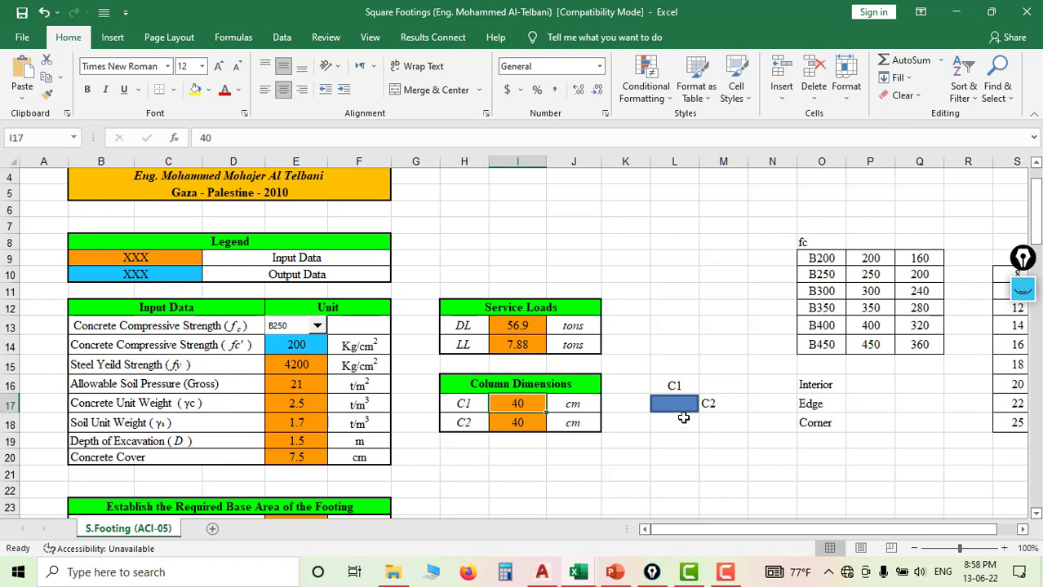
click(532, 420)
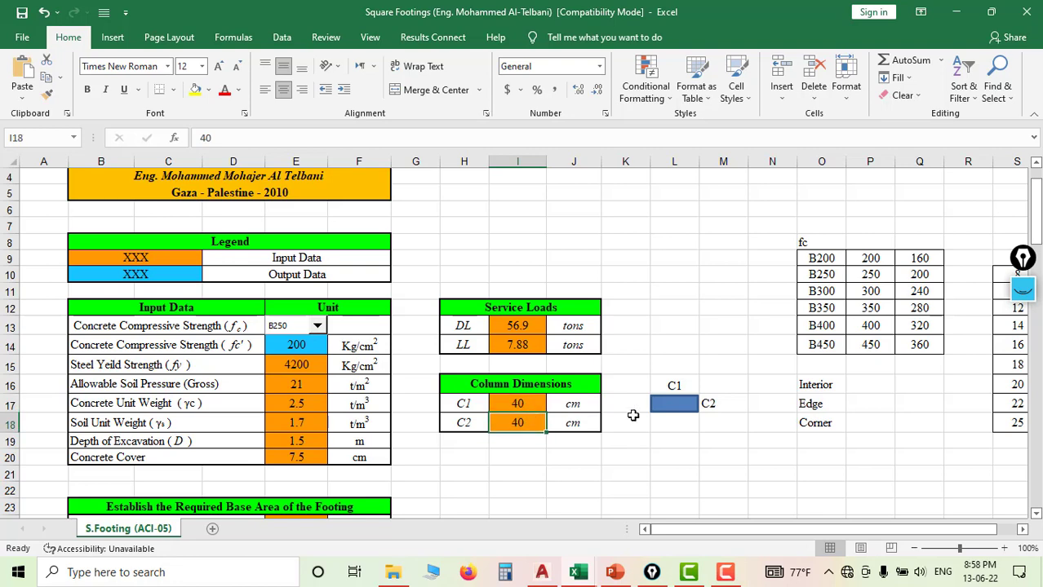
text(25)
key(Return)
Step: Set the trial footing depth to 40 cm in the required base area section
scroll(412, 408, down, 3)
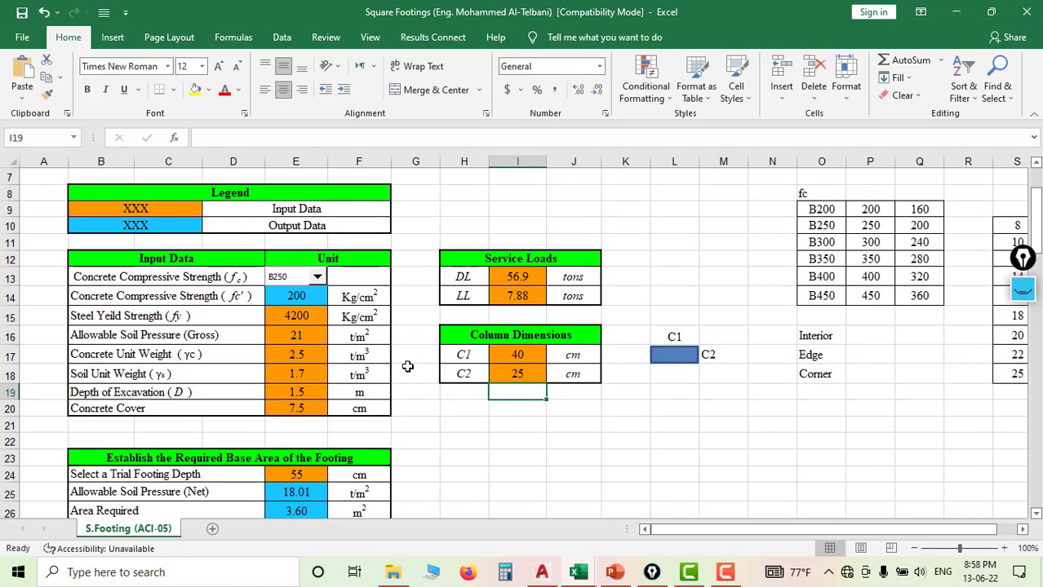
click(314, 378)
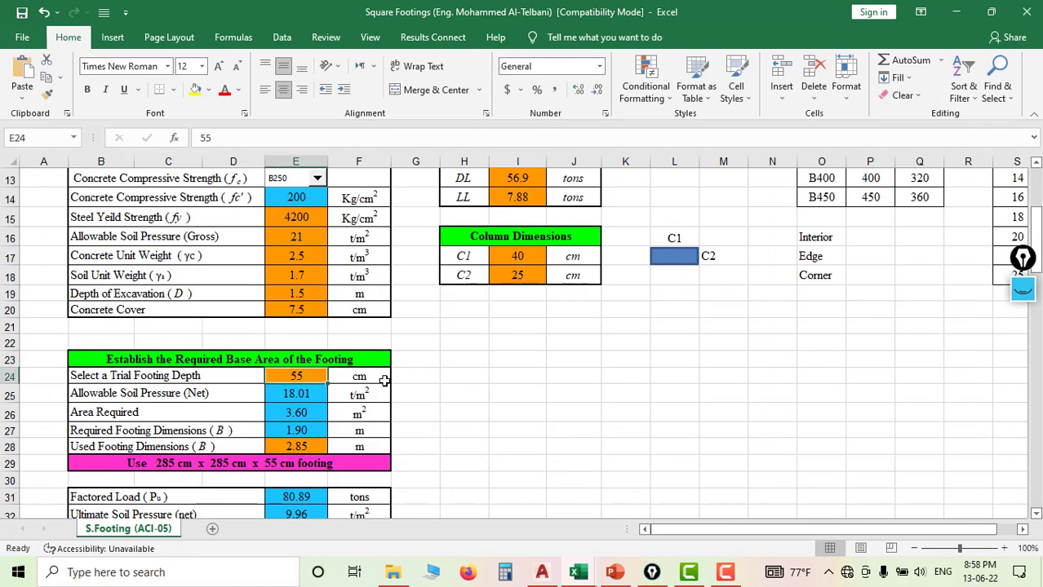
text(40)
key(Return)
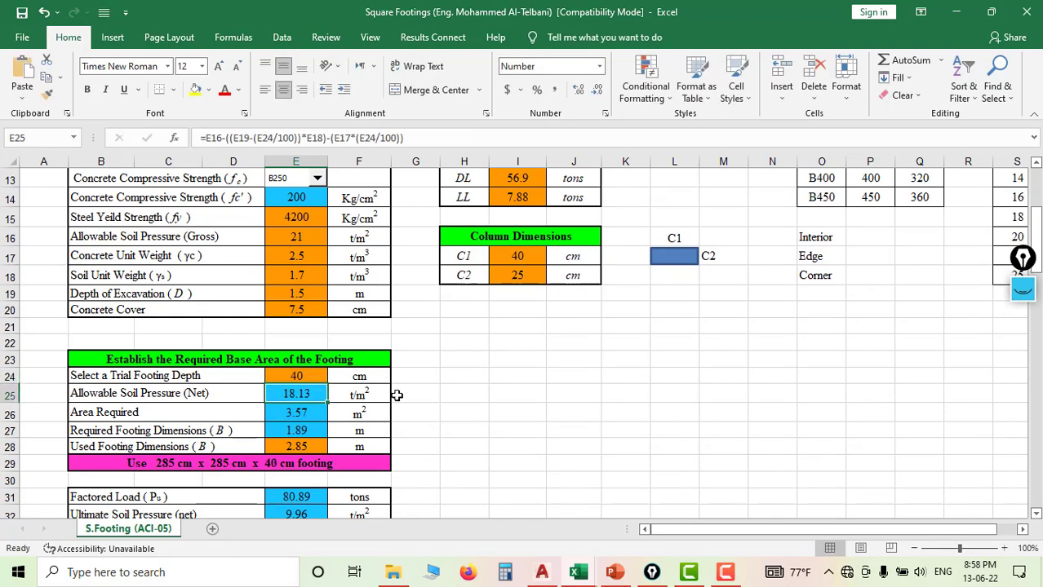
Step: Check the required footing dimension B and set the used footing dimension to 1.9 m
click(190, 432)
click(303, 432)
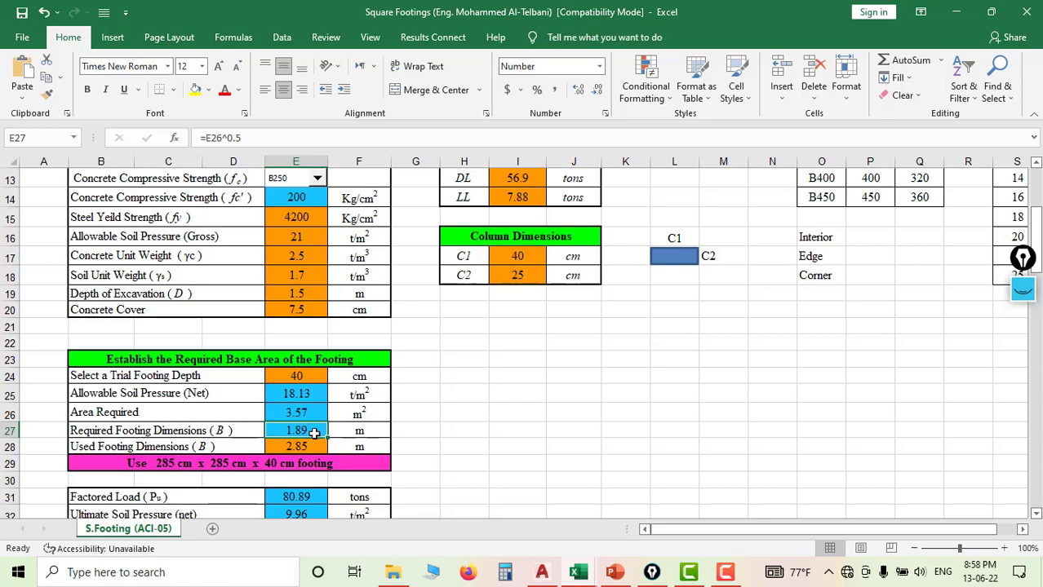
click(323, 447)
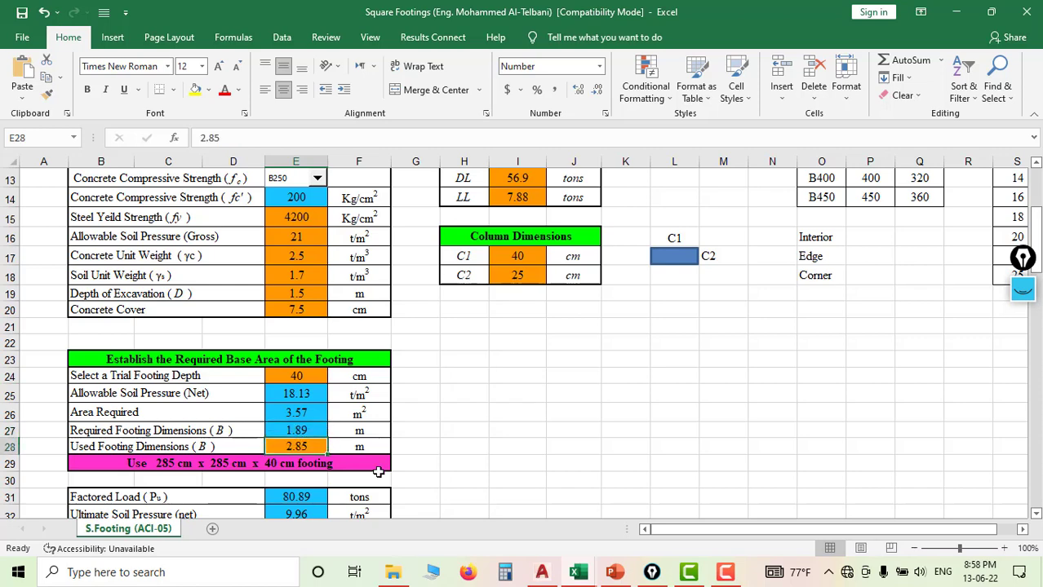
text(1.9)
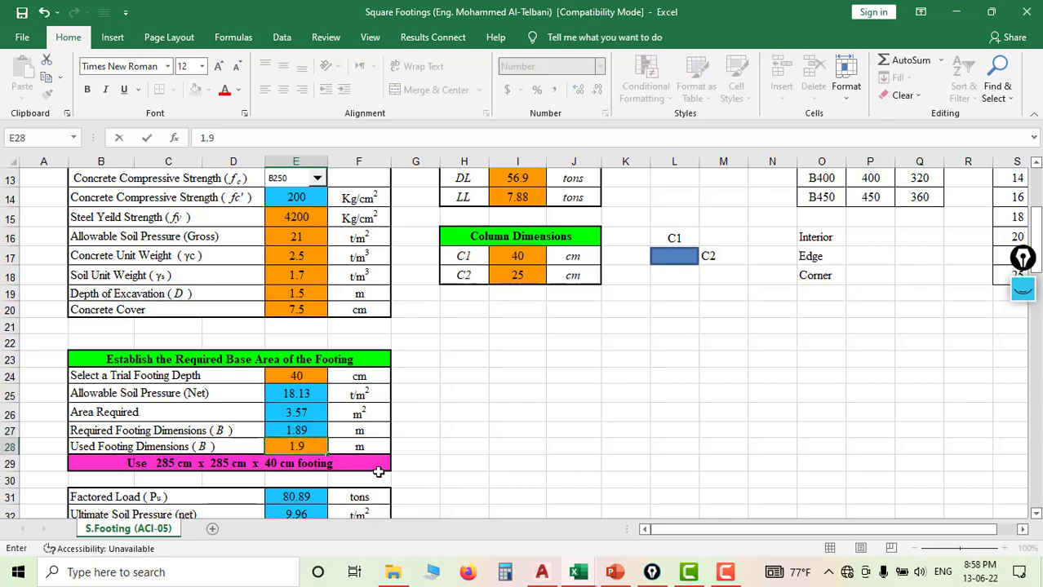
click(377, 472)
Step: Set the diameter of steel used in the punching shear check to 12 mm
scroll(383, 477, down, 2)
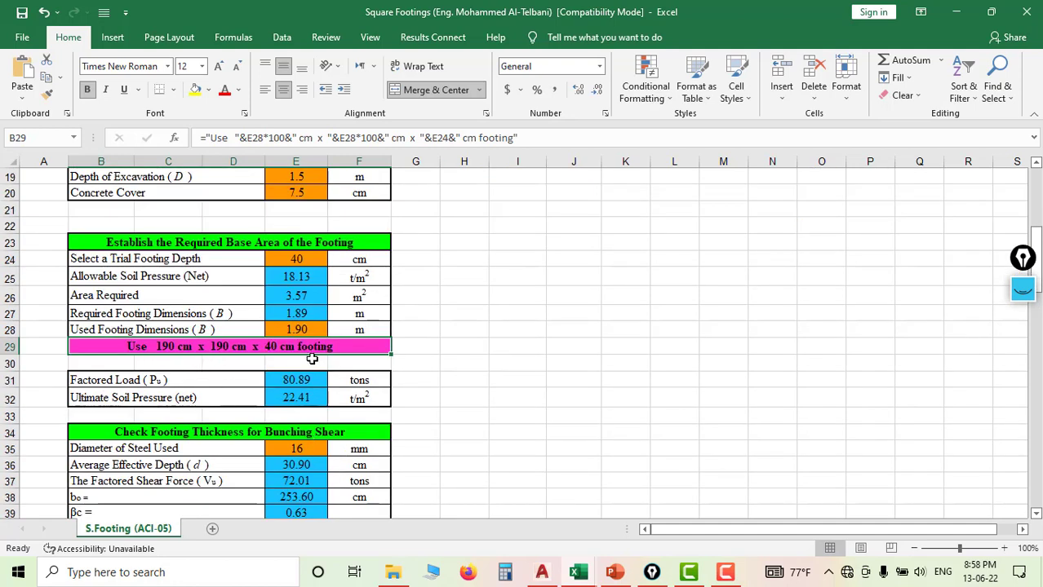
scroll(311, 359, down, 1)
click(307, 400)
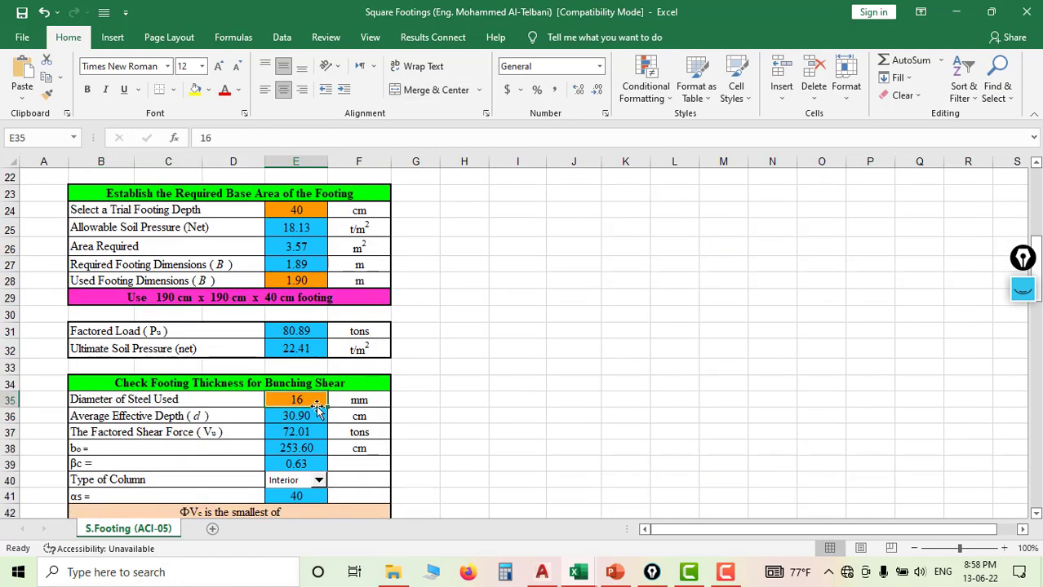
text(12)
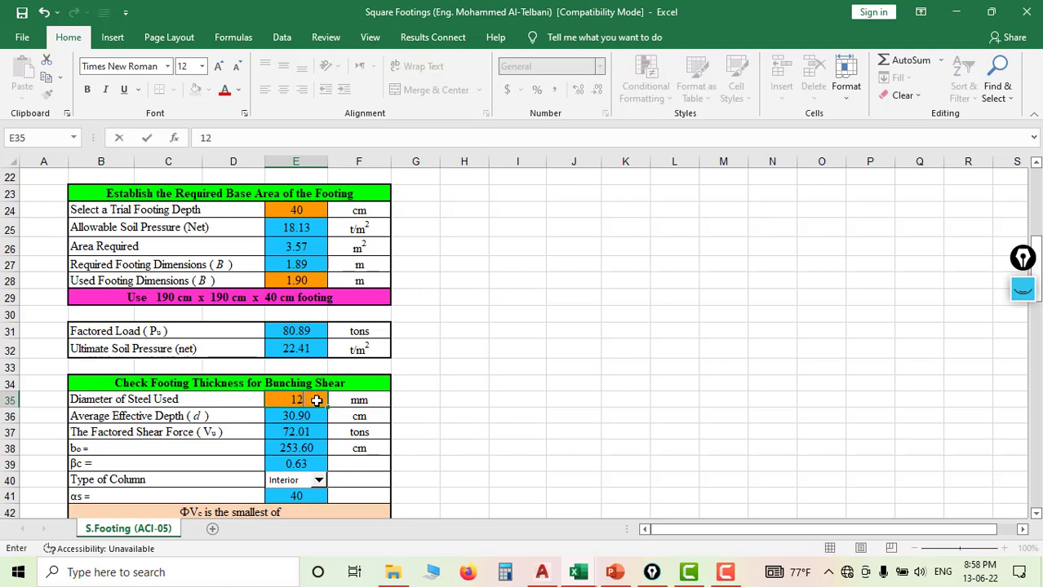
key(Return)
Step: Review the punching shear and beam shear checks against the trial footing depth
scroll(248, 343, down, 2)
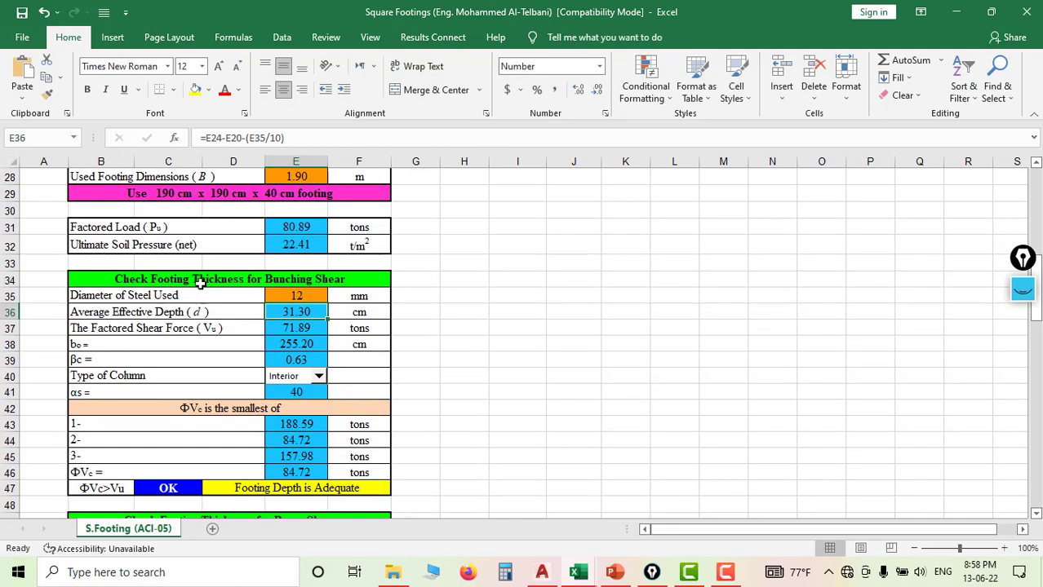
scroll(292, 440, down, 1)
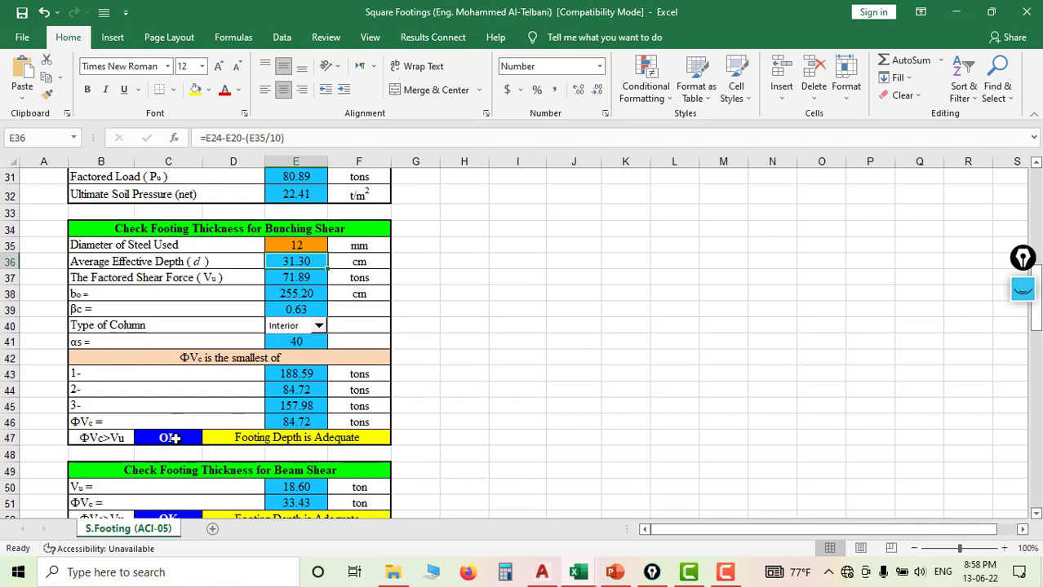
scroll(287, 442, down, 2)
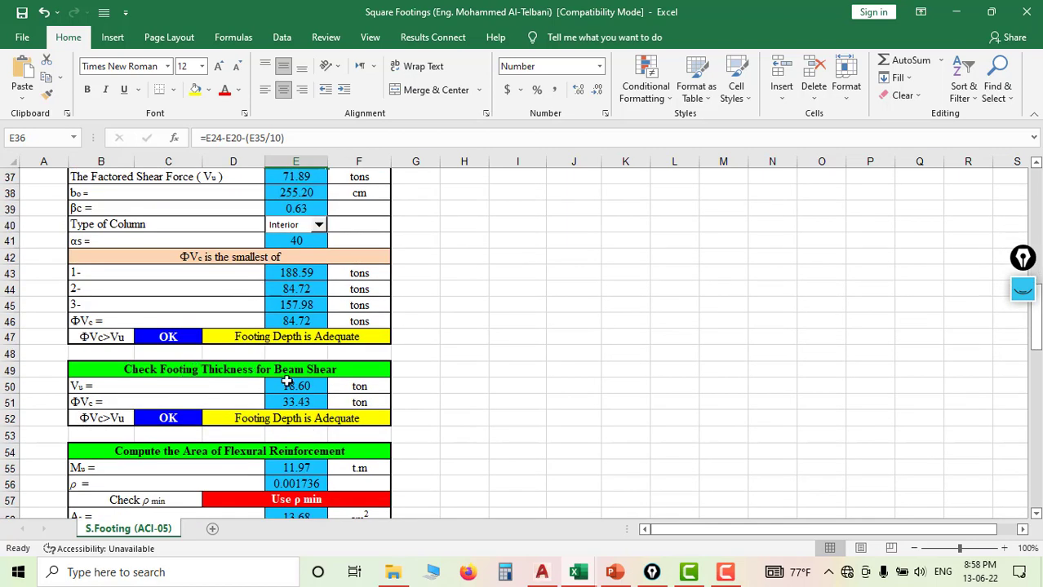
click(279, 418)
scroll(297, 400, up, 3)
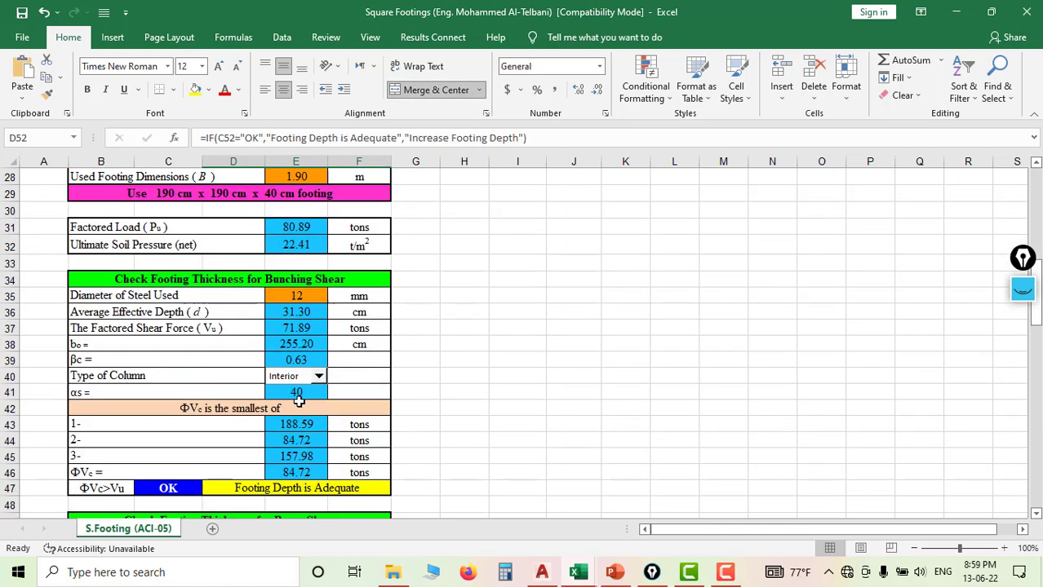
scroll(324, 295, up, 3)
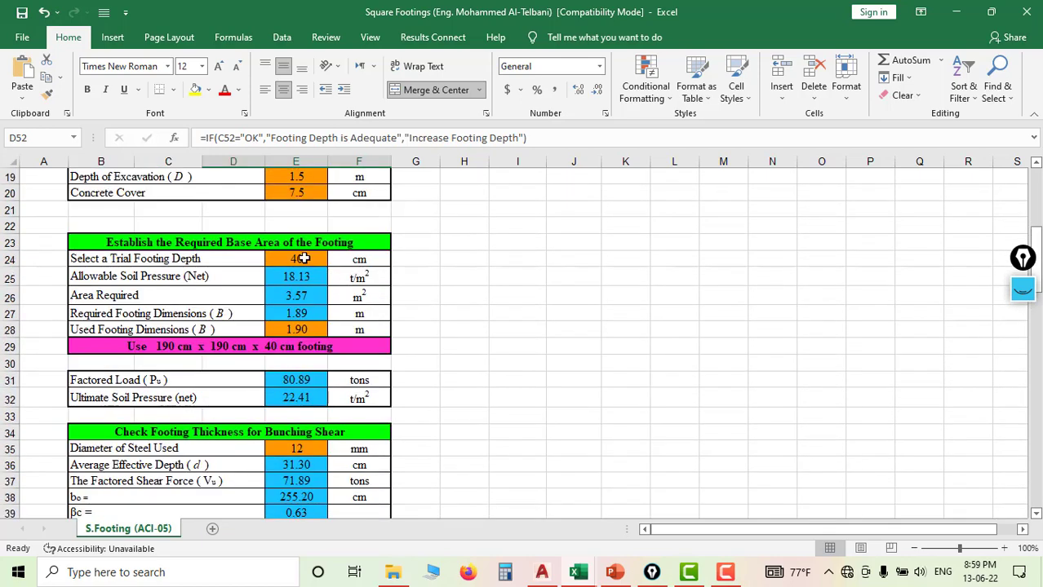
click(303, 259)
scroll(311, 355, down, 1)
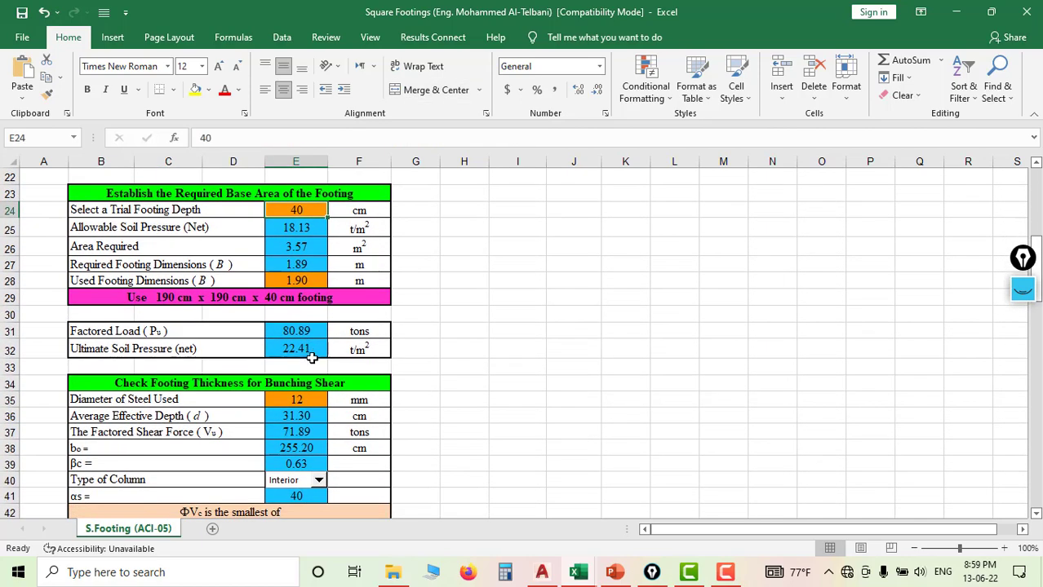
scroll(312, 357, down, 5)
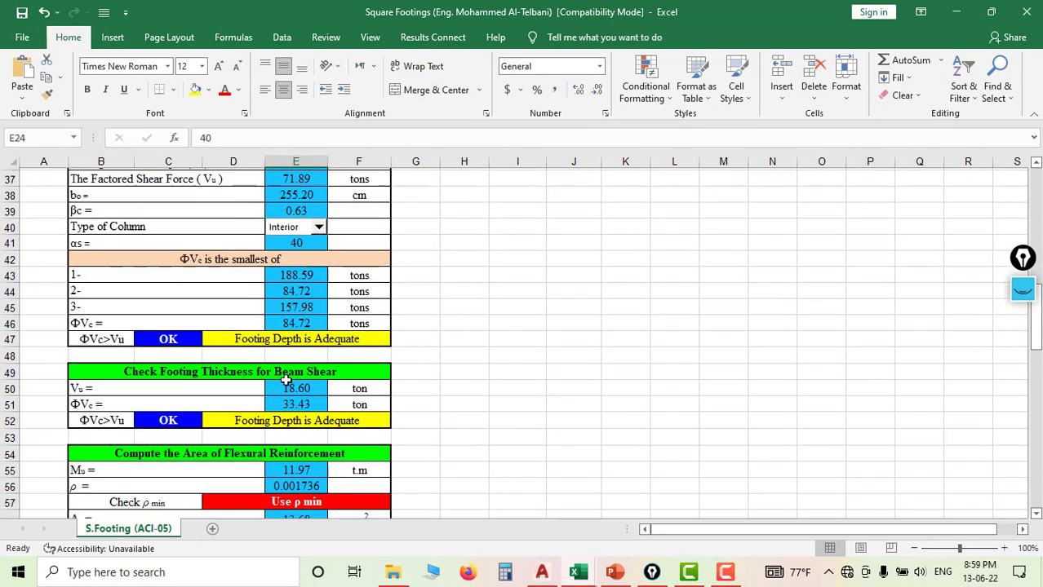
Step: Examine the flexural reinforcement results, including the ratio ρ, the minimum ρ check, the steel area As and the recommended bars
scroll(287, 381, down, 2)
click(265, 354)
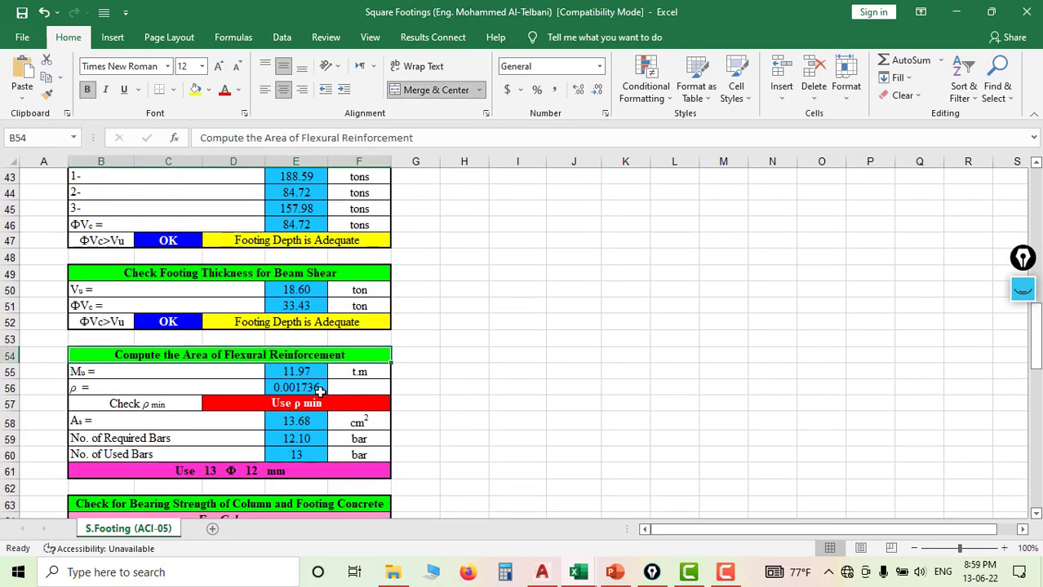
scroll(197, 387, down, 1)
click(128, 359)
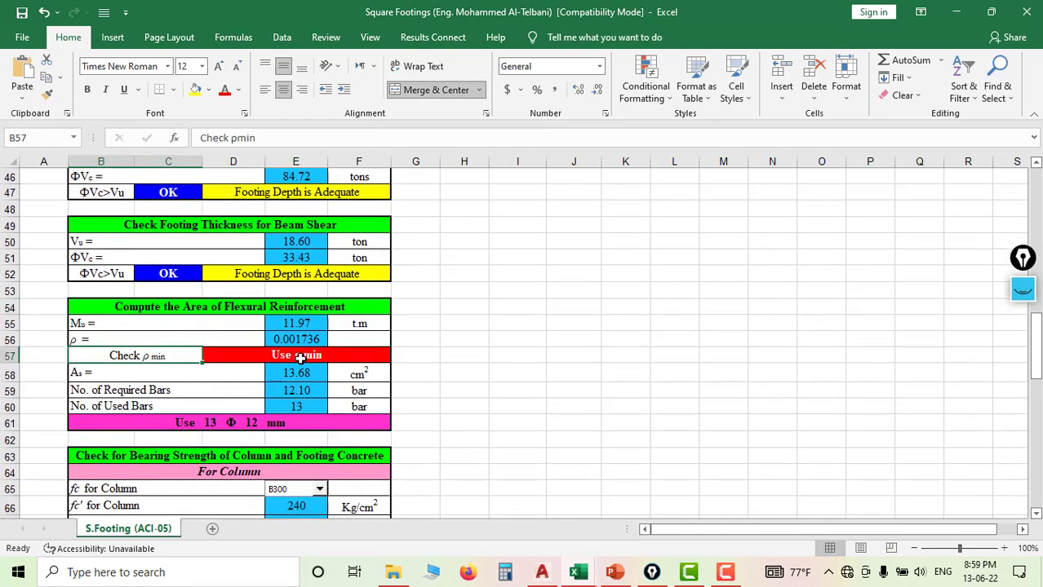
click(296, 340)
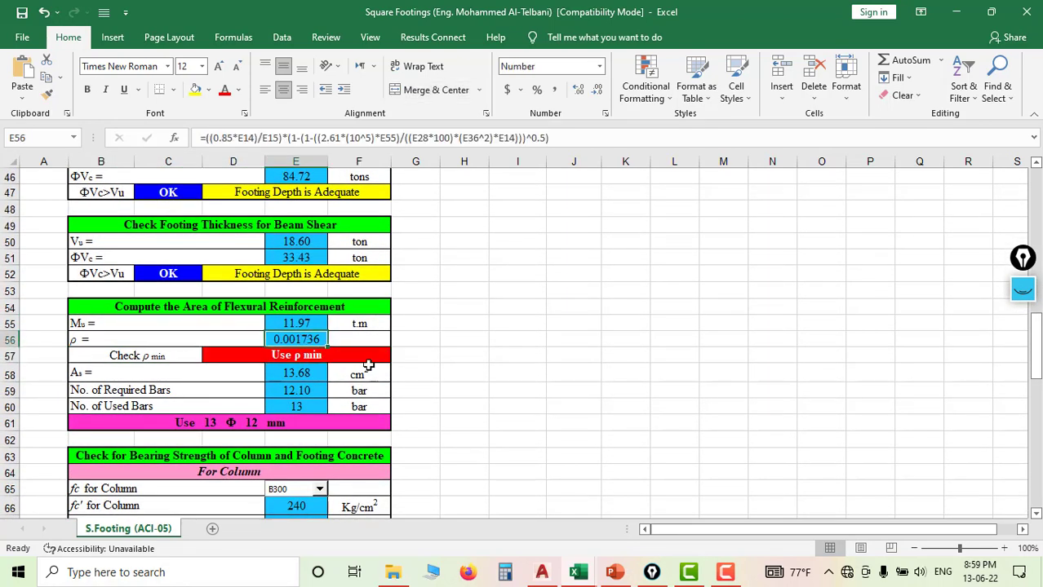
click(291, 372)
click(220, 422)
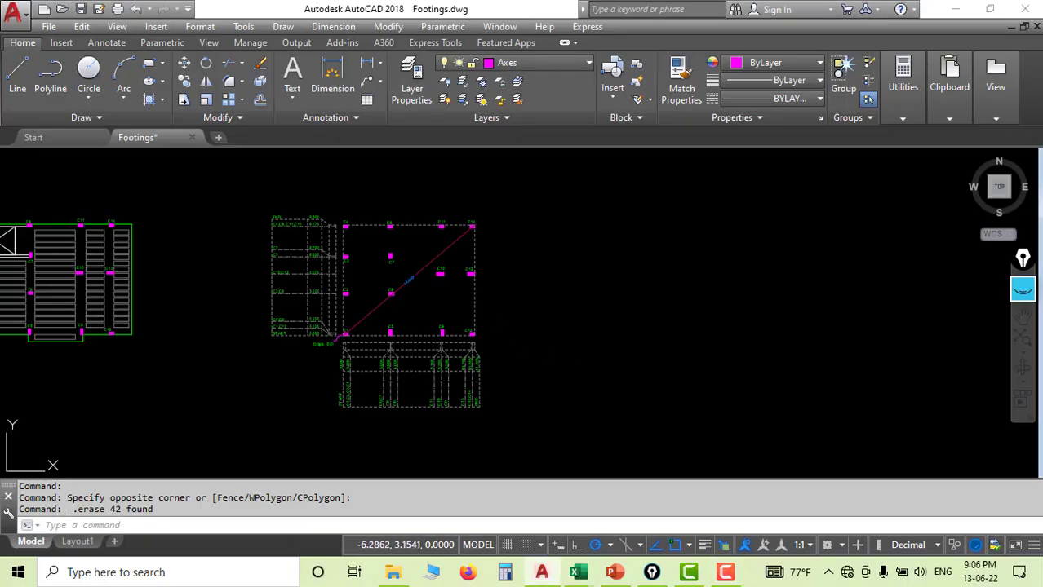
Step: Isolate the layers of the columns and column labels in the axes plan, using columns C8 and C7 with the C7 label
scroll(406, 265, up, 6)
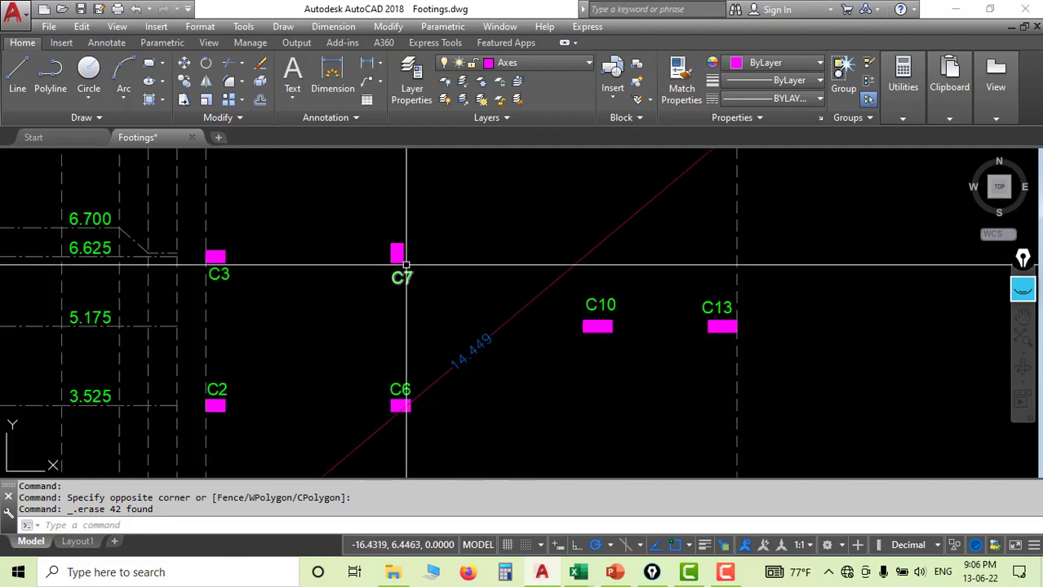
scroll(400, 245, down, 4)
scroll(407, 272, up, 4)
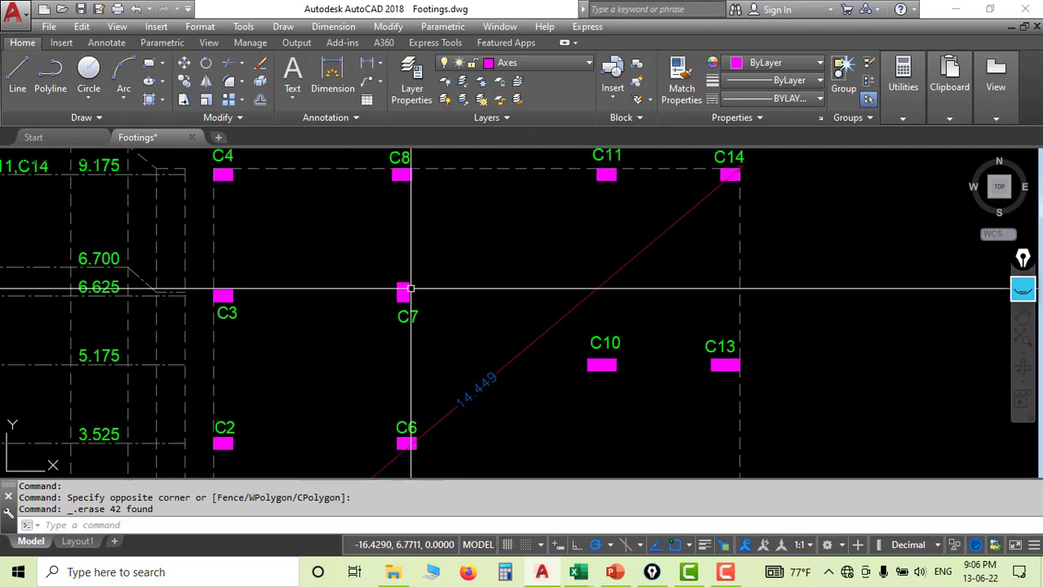
middle_drag(410, 289, 474, 294)
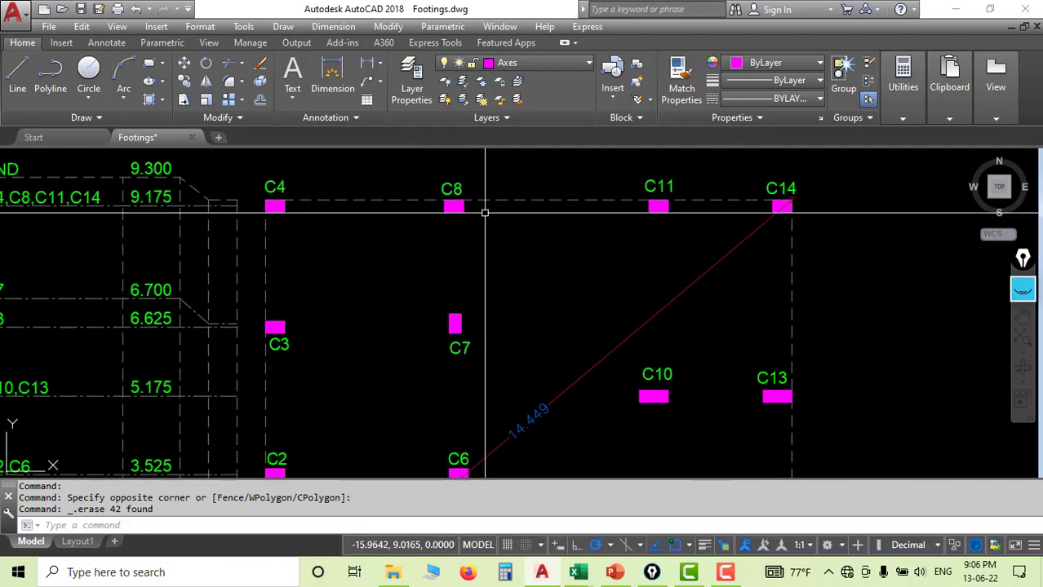
click(453, 207)
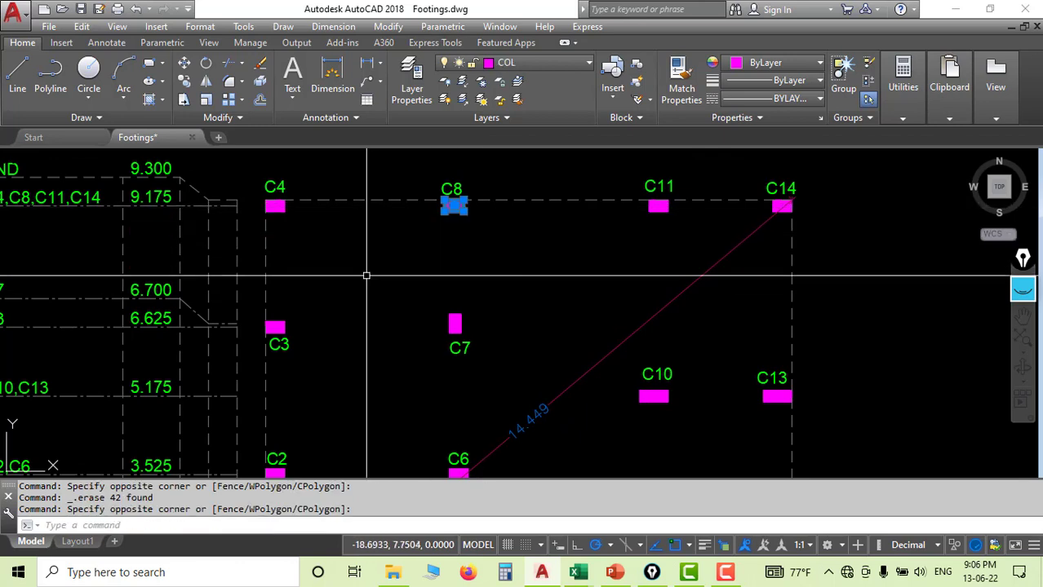
click(482, 309)
click(410, 388)
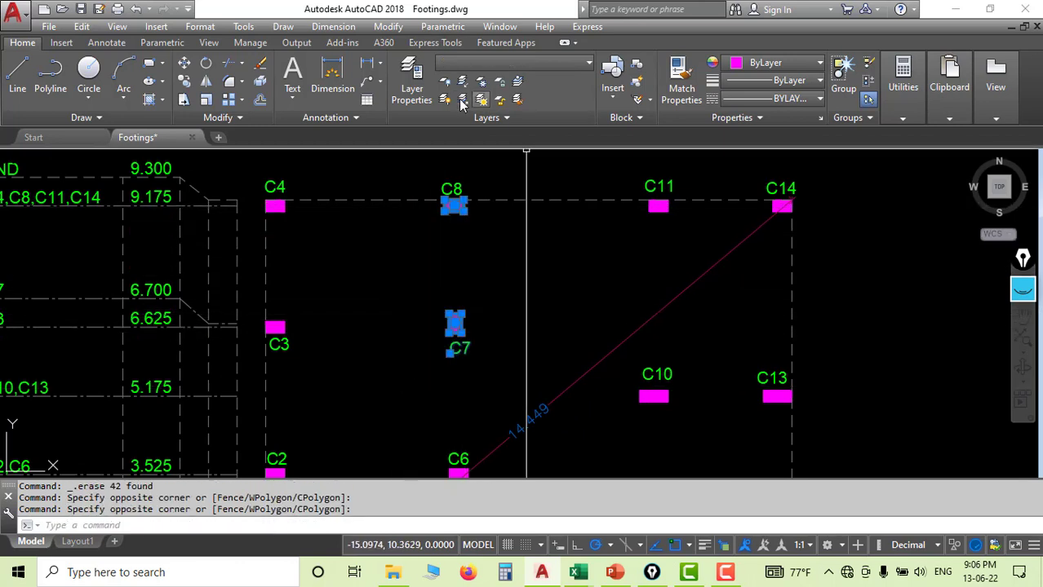
click(460, 89)
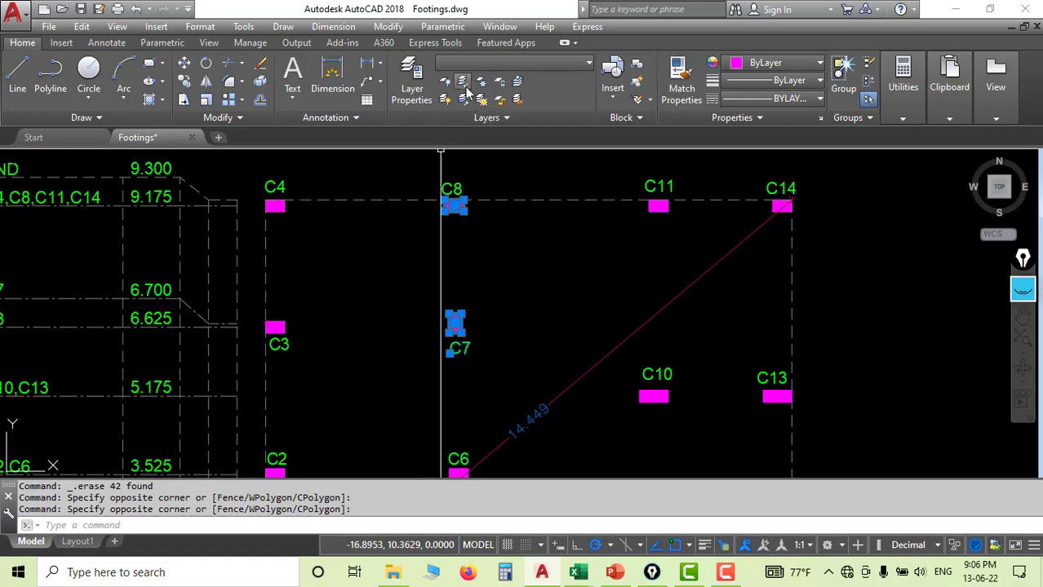
Step: Copy all columns and their labels from the axes plan about 22 m horizontally into the empty area east of it
scroll(425, 204, down, 3)
click(569, 177)
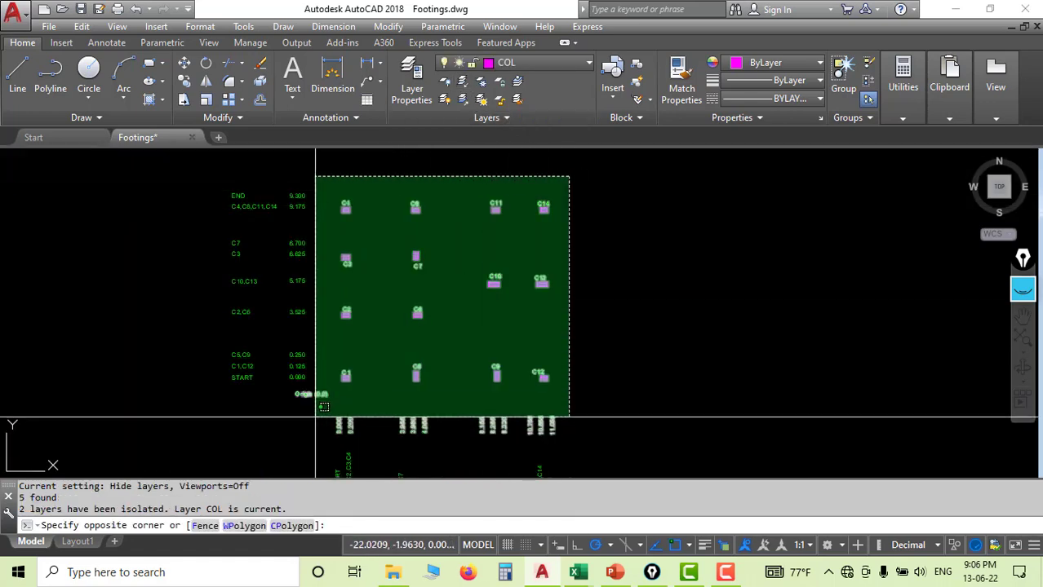
click(345, 382)
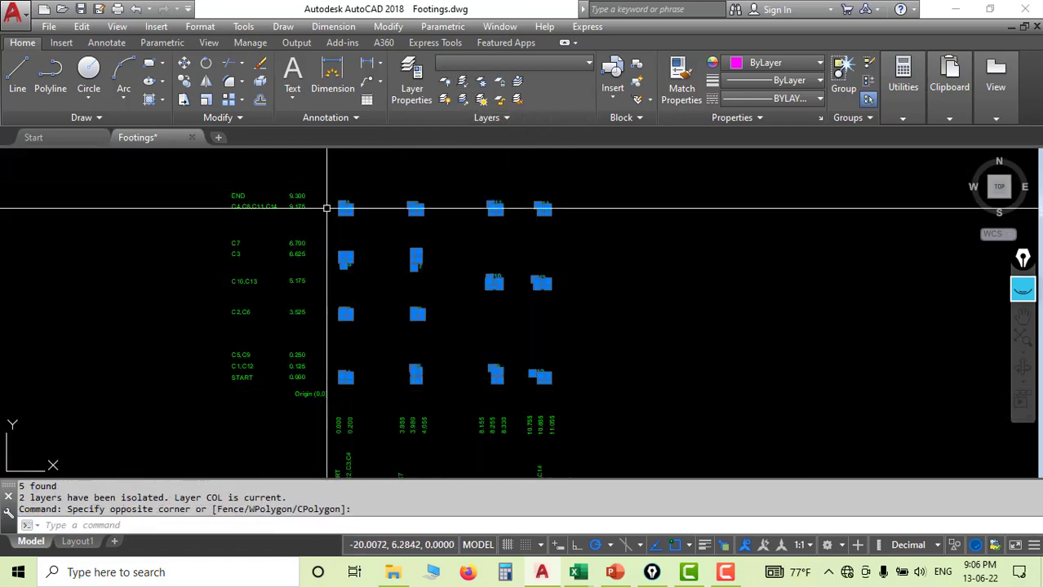
click(184, 80)
click(371, 238)
scroll(378, 236, down, 4)
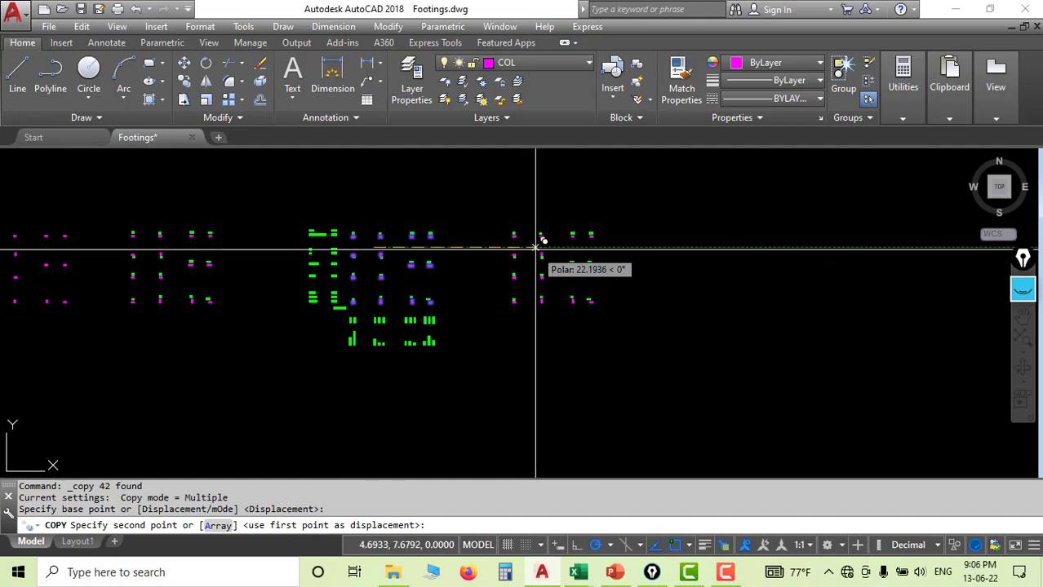
click(539, 249)
key(Return)
Step: Restore the isolated layers and make FOOTING the current layer
click(462, 99)
scroll(571, 253, up, 3)
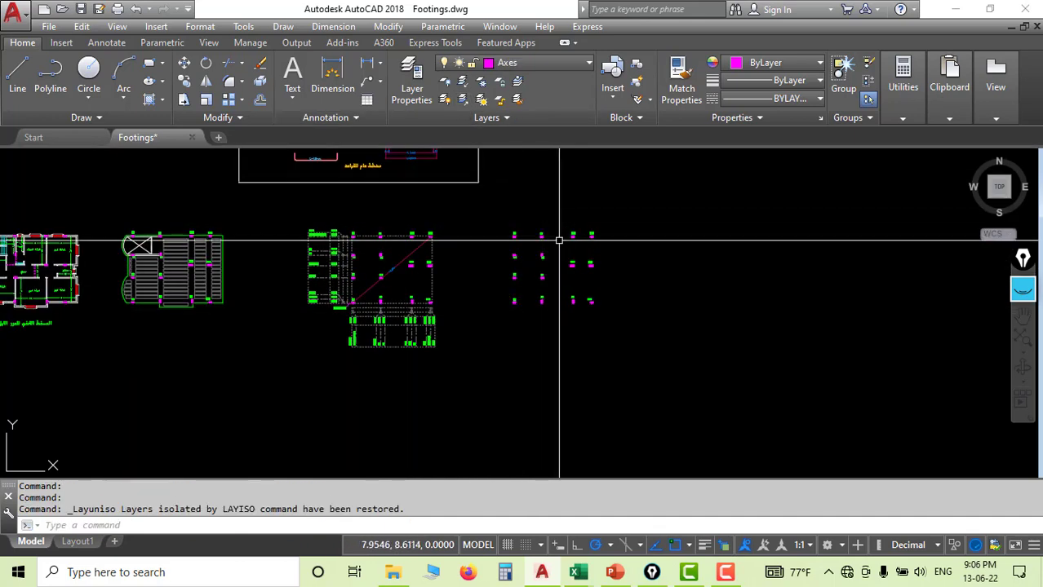
middle_drag(580, 260, 540, 283)
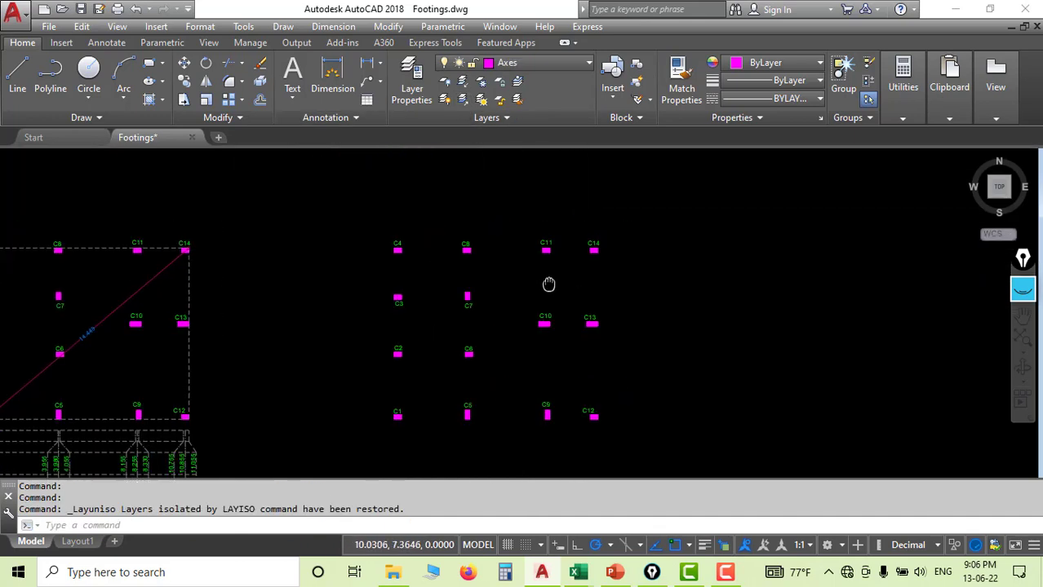
click(534, 64)
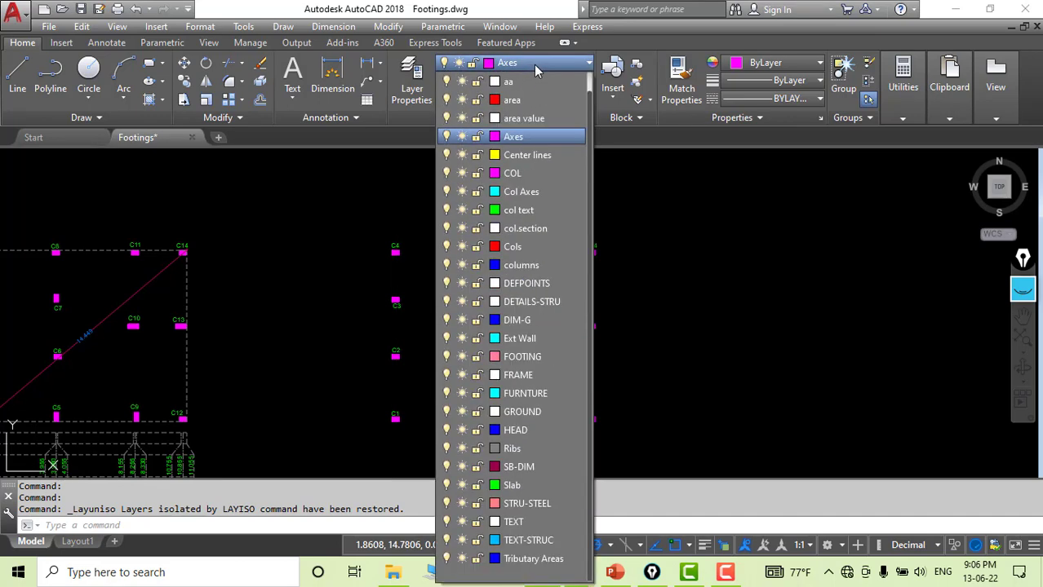
click(542, 356)
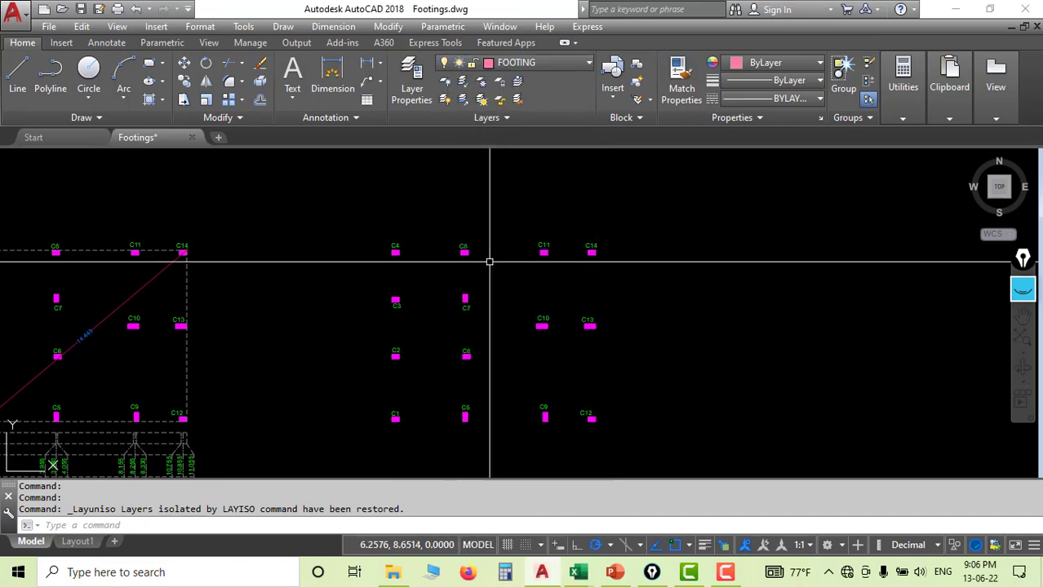
Step: Switch to the Footings workbook in Excel and check which columns belong to the 1.9x1.9 footing group
middle_drag(516, 280, 500, 289)
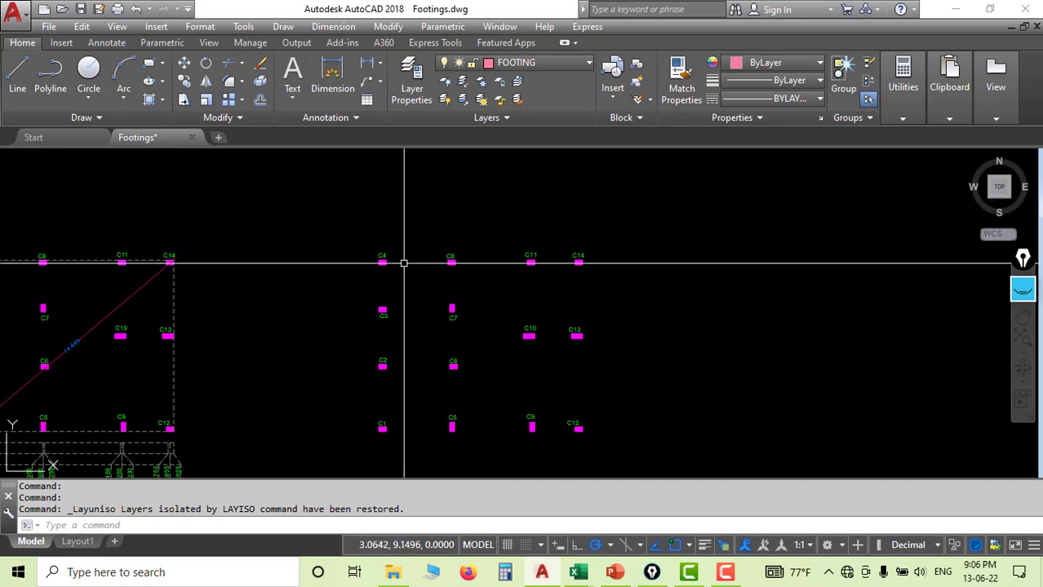
scroll(404, 276, up, 5)
mouse_move(403, 276)
middle_down()
mouse_move(442, 302)
mouse_move(407, 314)
mouse_move(421, 310)
mouse_move(387, 284)
middle_up()
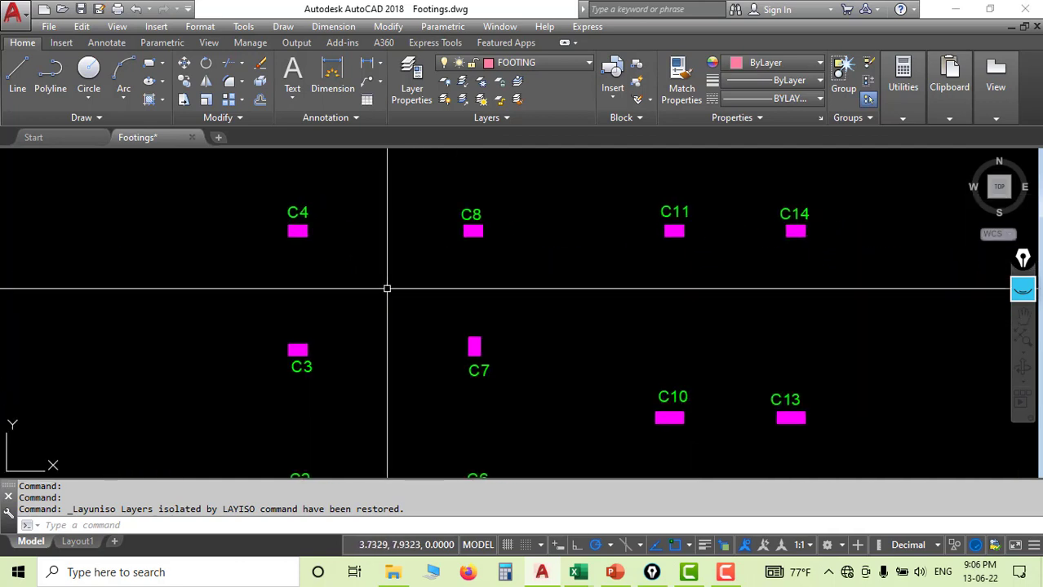
mouse_move(577, 572)
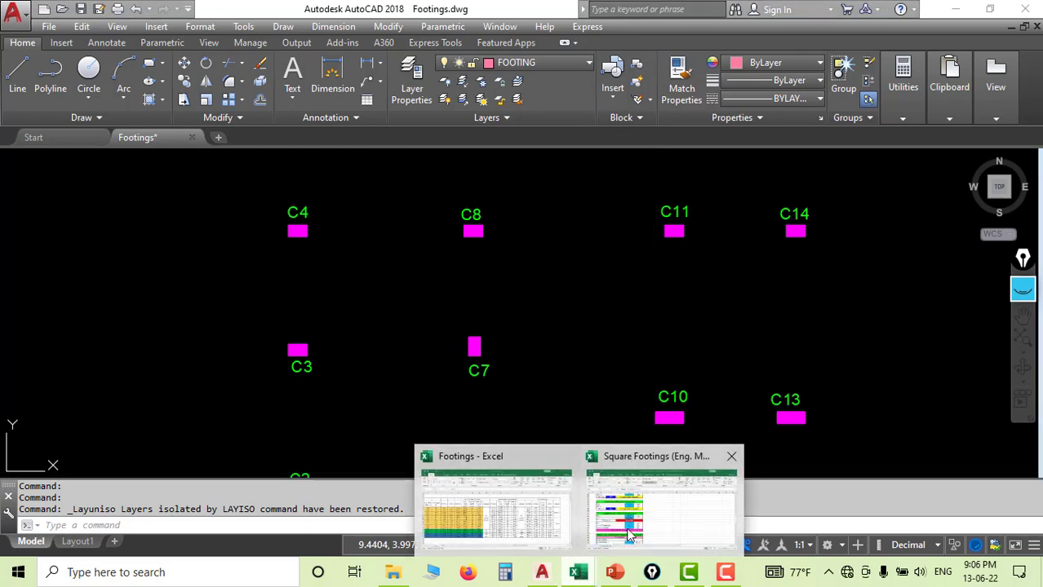
click(516, 529)
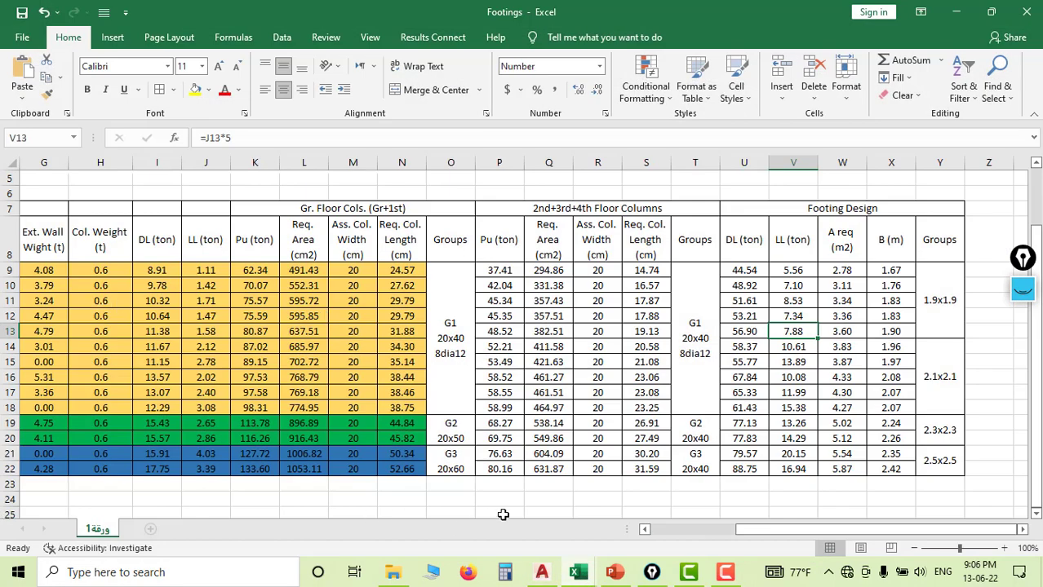
drag(939, 270, 123, 286)
drag(677, 530, 747, 529)
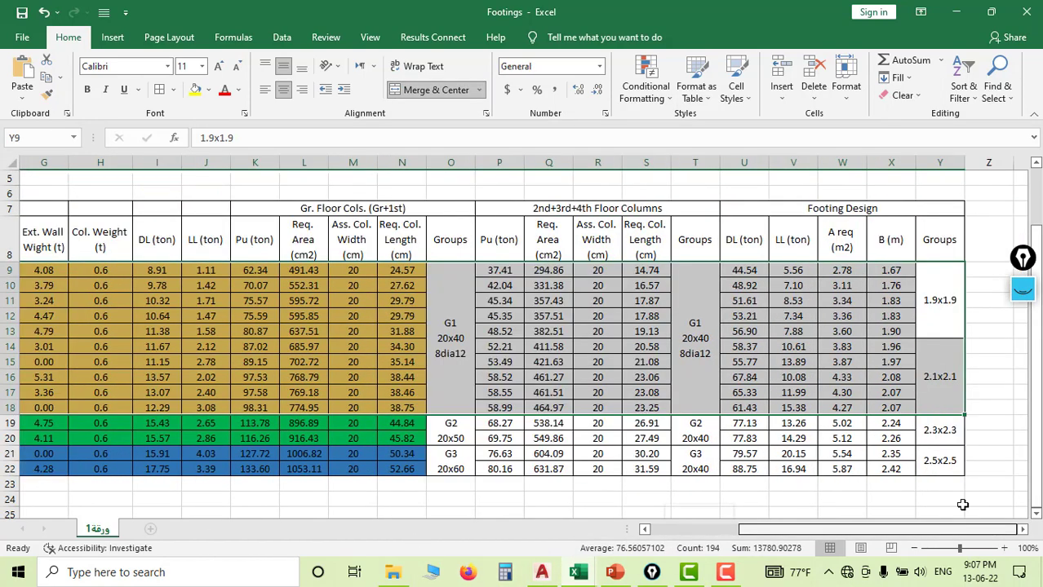
click(942, 266)
drag(894, 270, 888, 330)
click(643, 530)
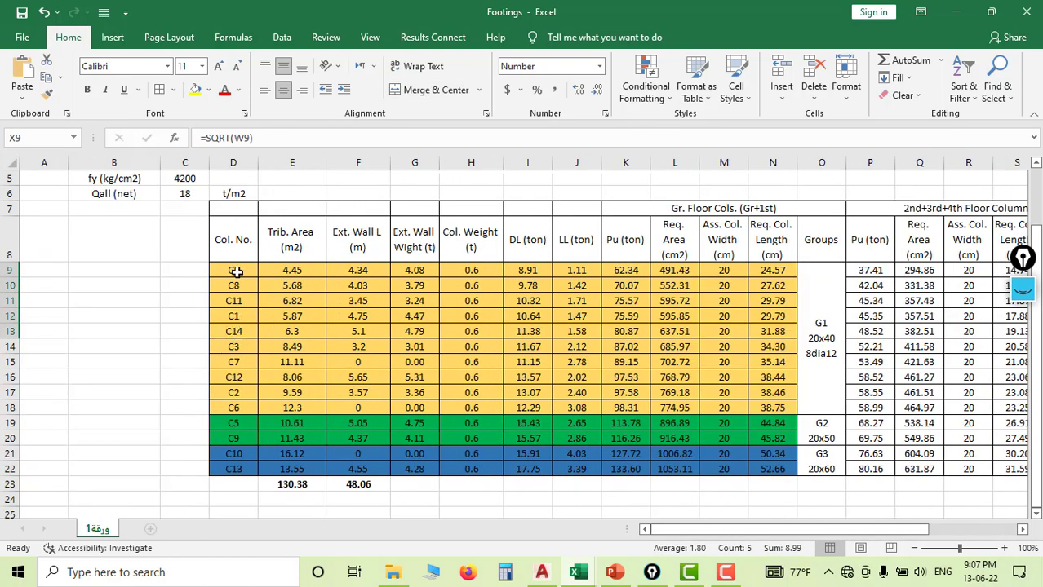
click(237, 316)
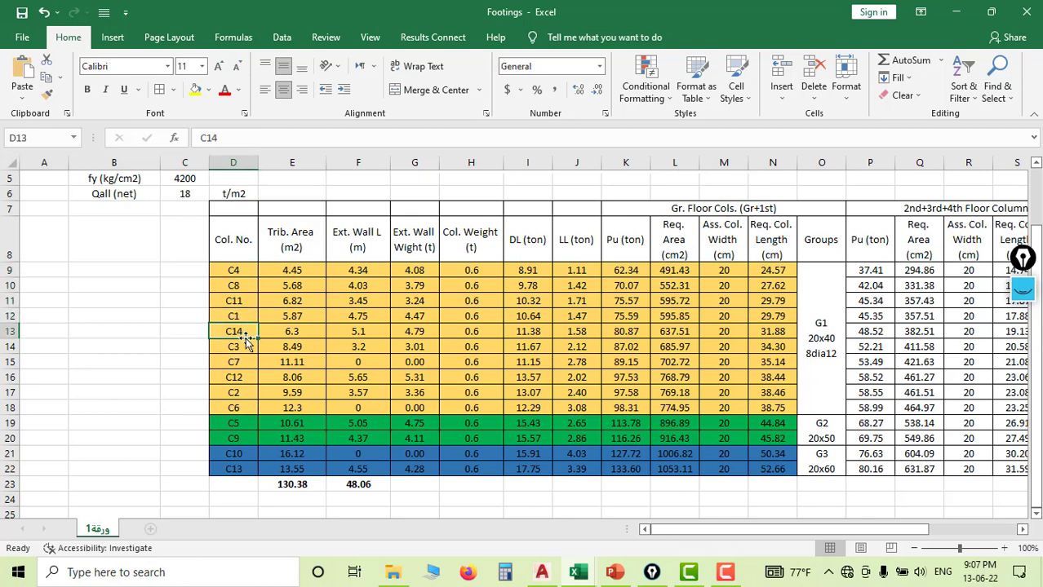
drag(644, 526, 920, 521)
click(950, 310)
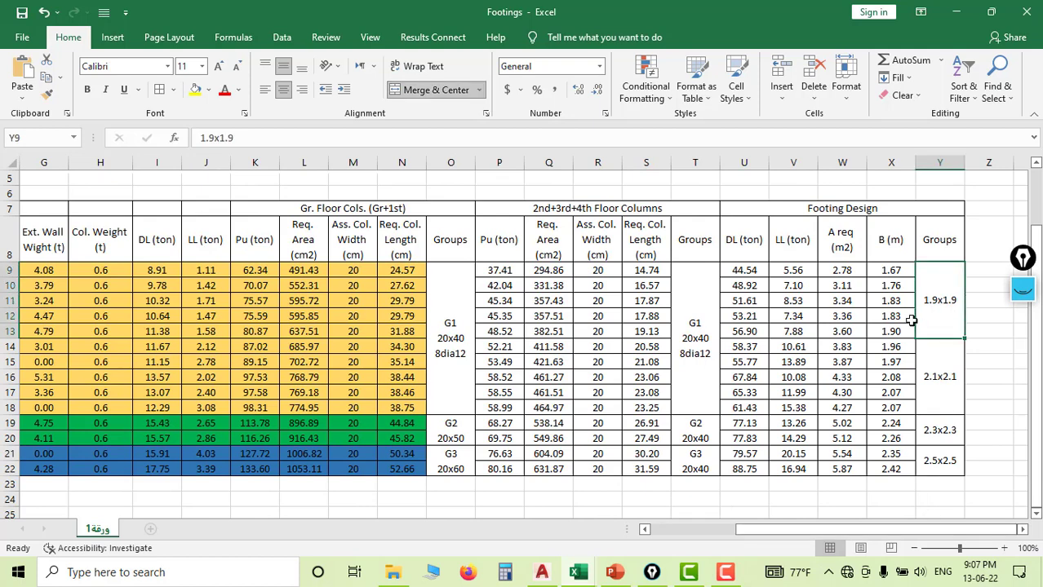
Step: Switch back to AutoCAD and draw a 1.9 by 1.9 m footing rectangle in the free space between the copied columns, near C7
click(540, 572)
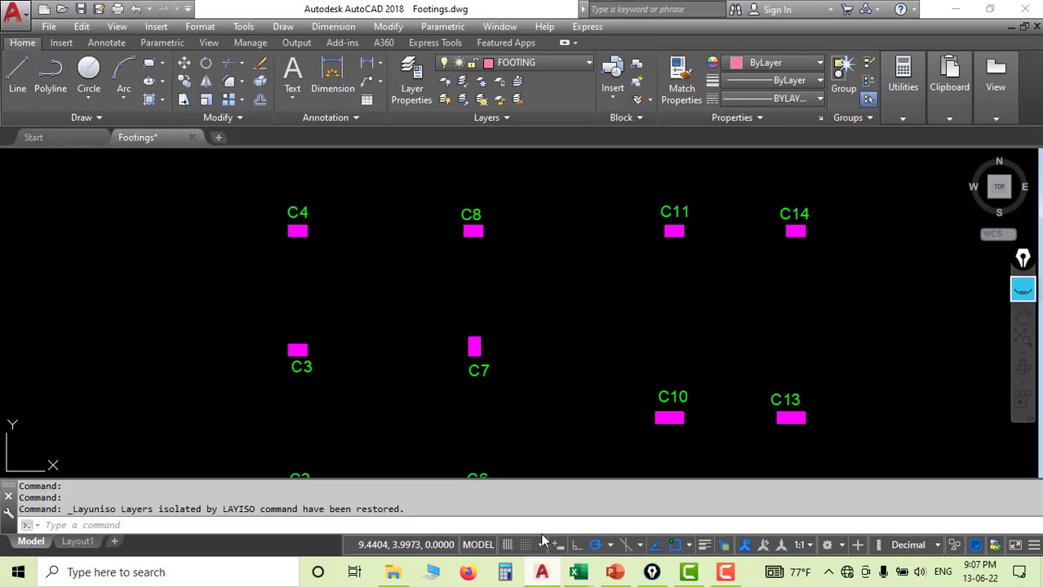
click(147, 65)
click(518, 265)
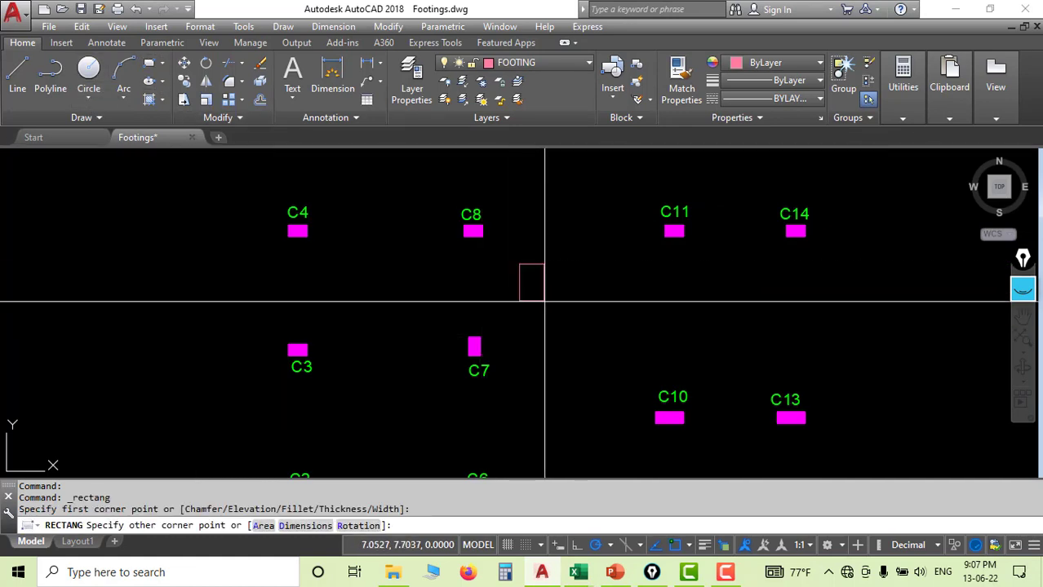
text(d)
key(Return)
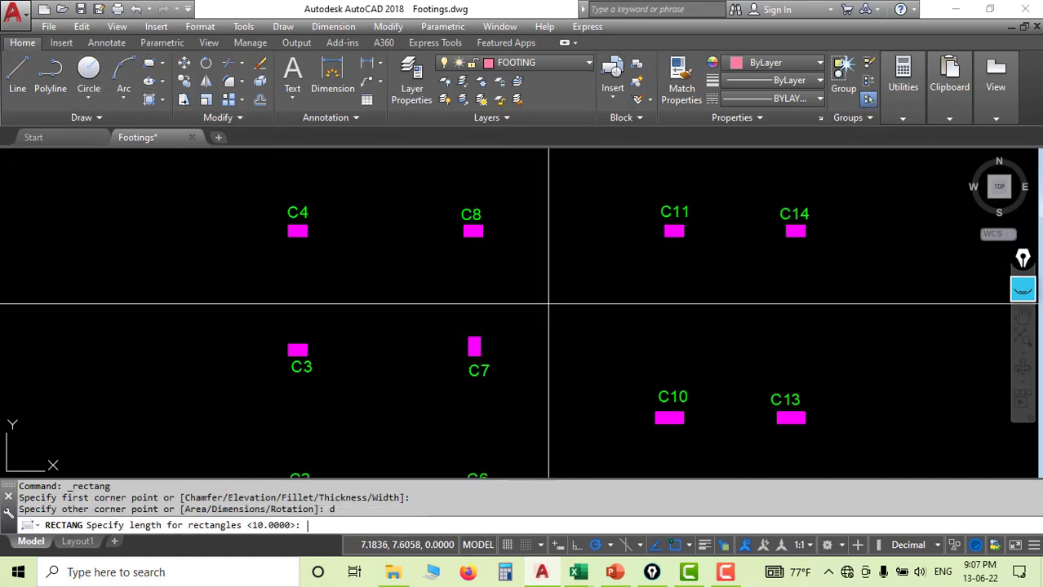
key(Return)
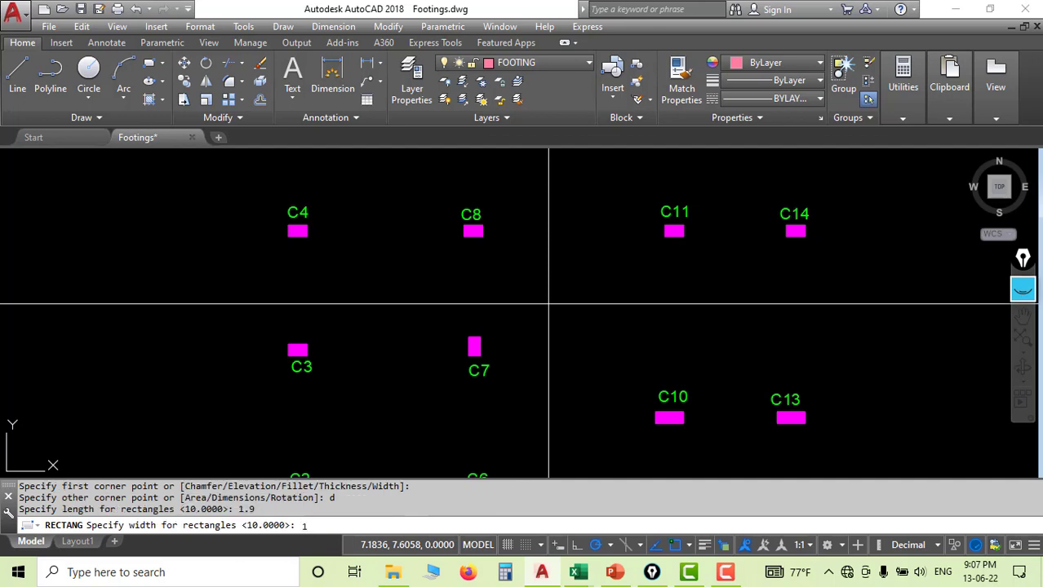
text(1.9)
key(Return)
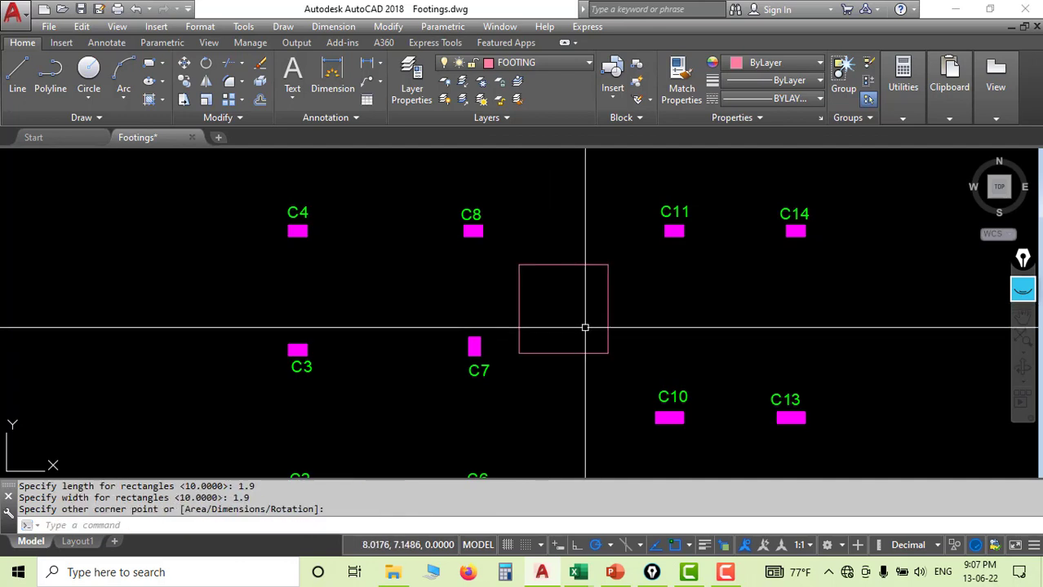
Step: Offset the footing square outward by 0.1 m
mouse_move(586, 326)
middle_down()
mouse_move(642, 316)
mouse_move(579, 303)
mouse_move(531, 308)
middle_up()
scroll(583, 309, up, 2)
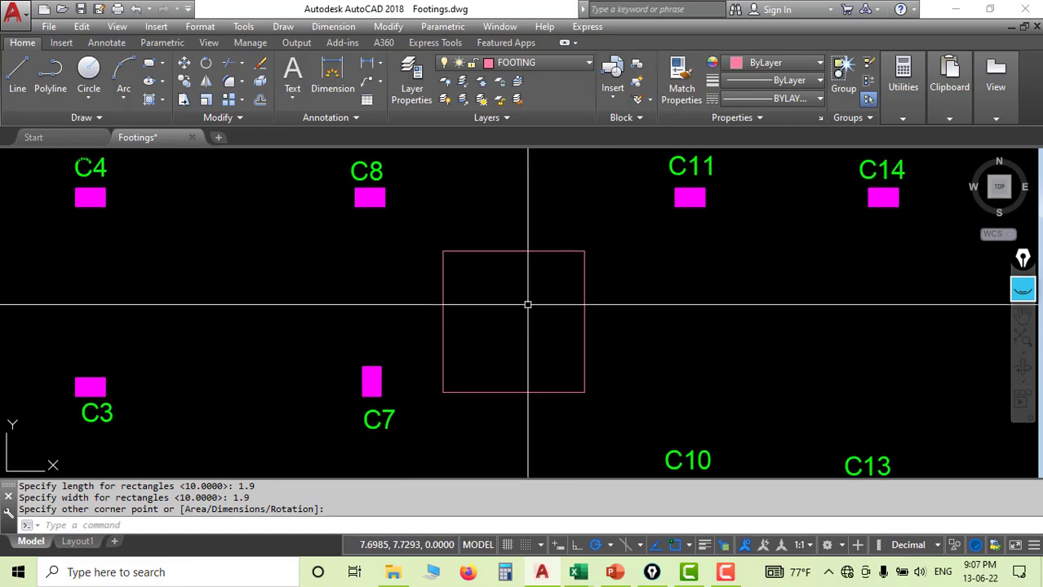
click(260, 102)
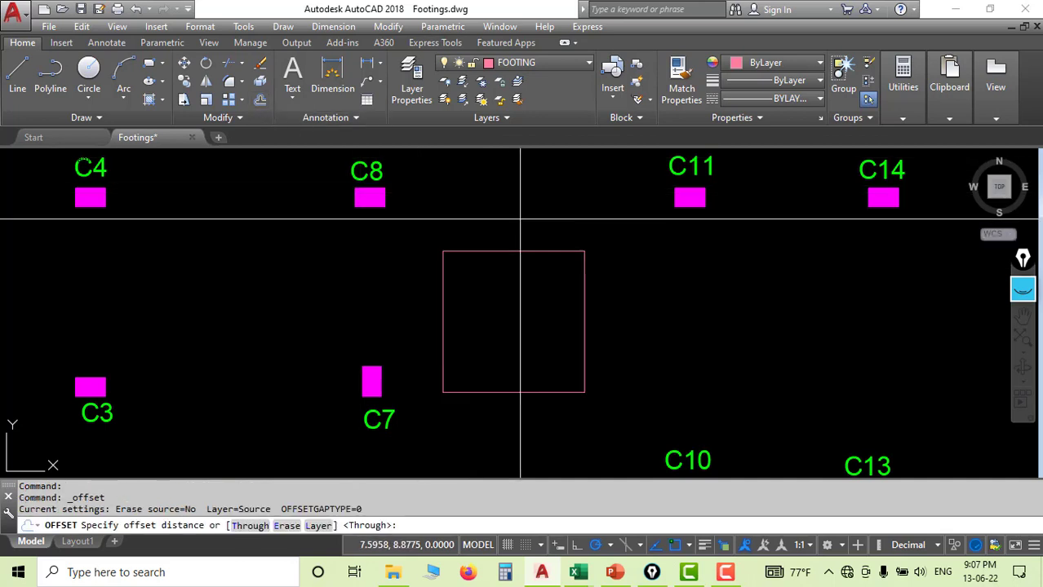
text(.1)
key(Return)
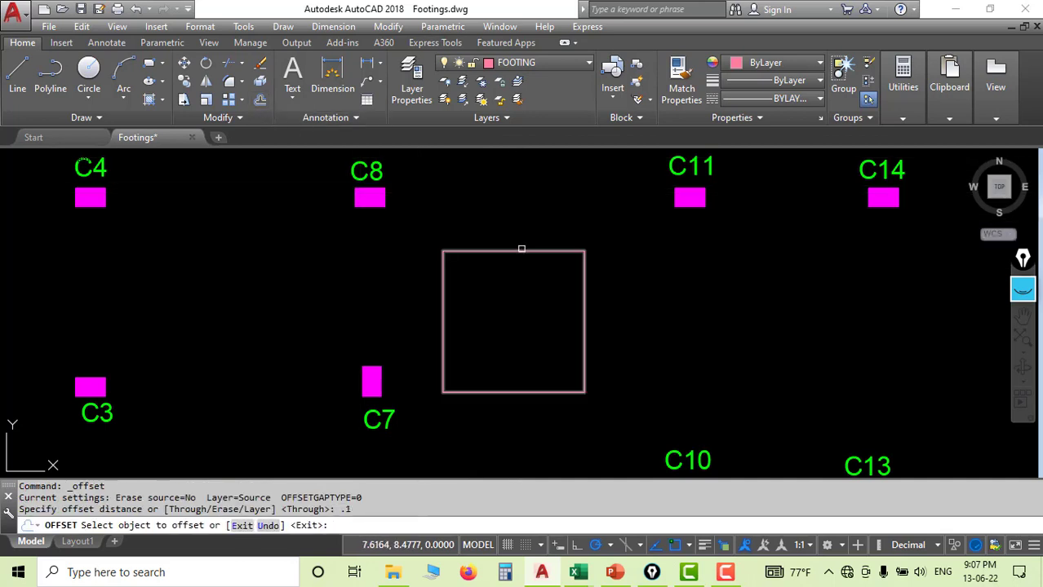
click(522, 250)
click(519, 235)
key(Return)
Step: Copy the C8 column label into the upper-left corner of the footing square
middle_drag(533, 301, 600, 327)
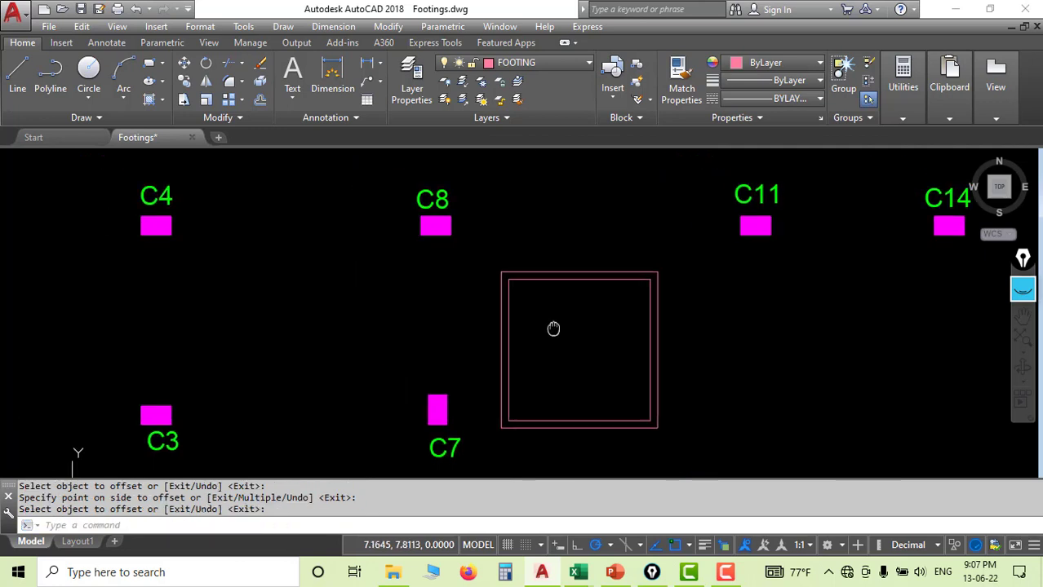
key(Return)
click(447, 197)
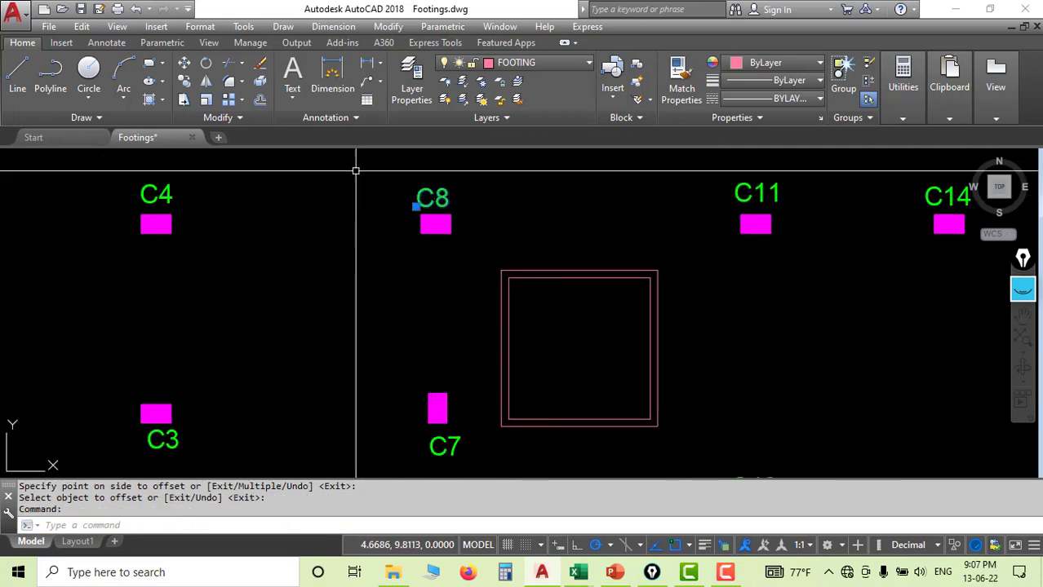
click(184, 81)
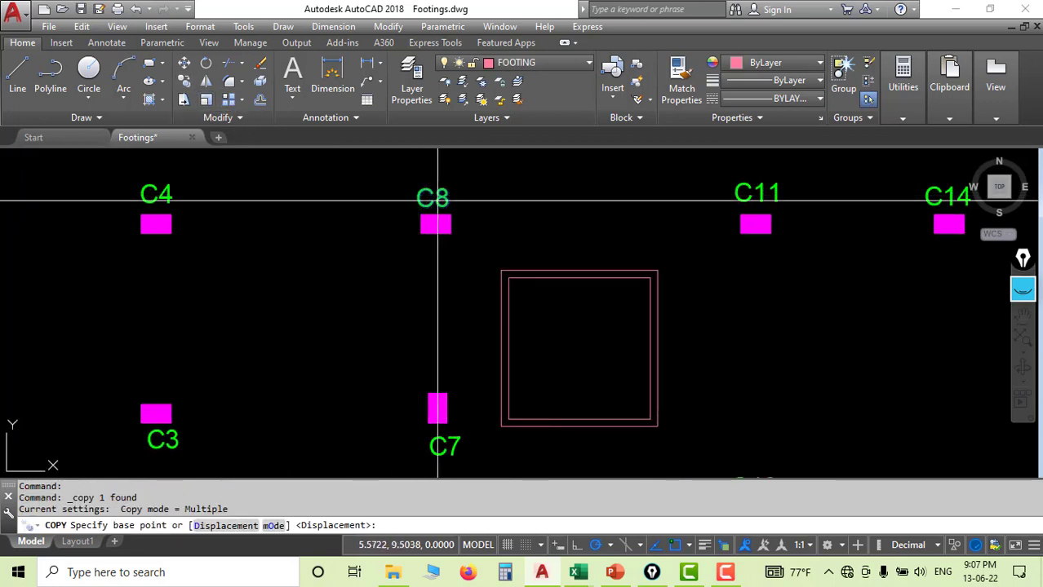
click(416, 206)
scroll(531, 303, up, 4)
click(552, 299)
key(Return)
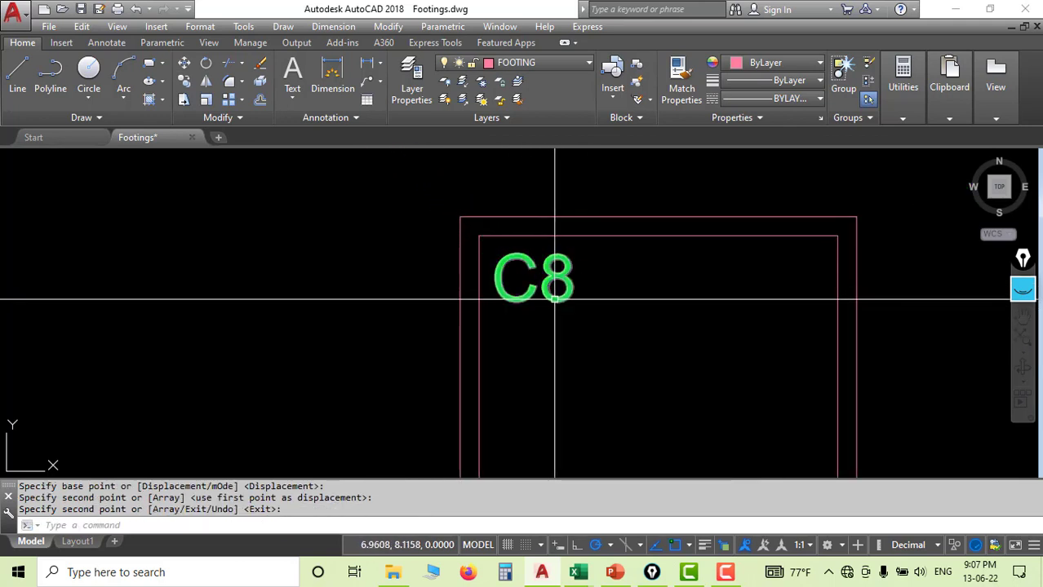
Step: Change the text of the copied label inside the footing square to F1
double_click(533, 277)
text(F)
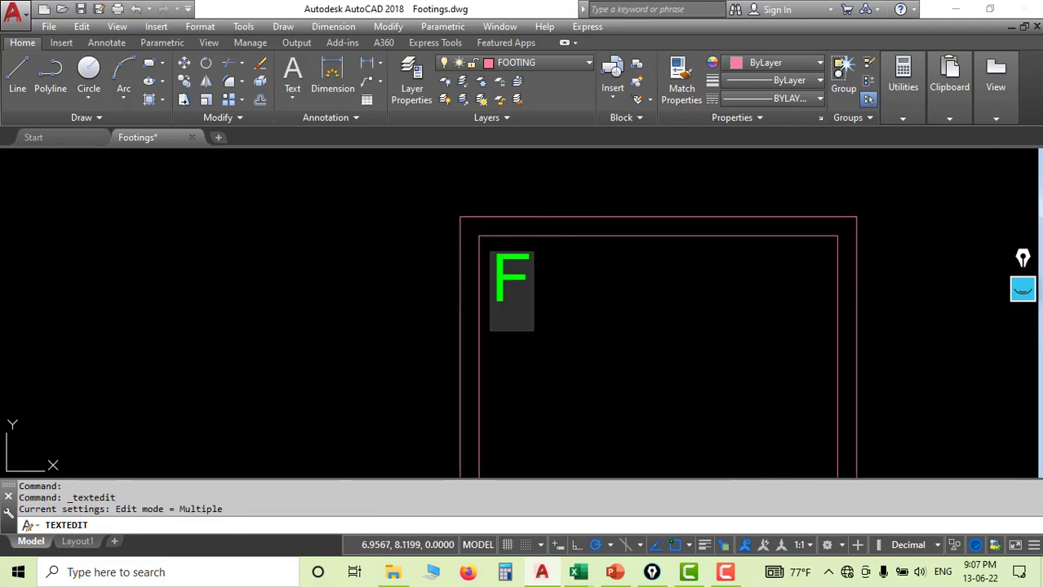
text(1)
click(647, 300)
scroll(523, 319, down, 4)
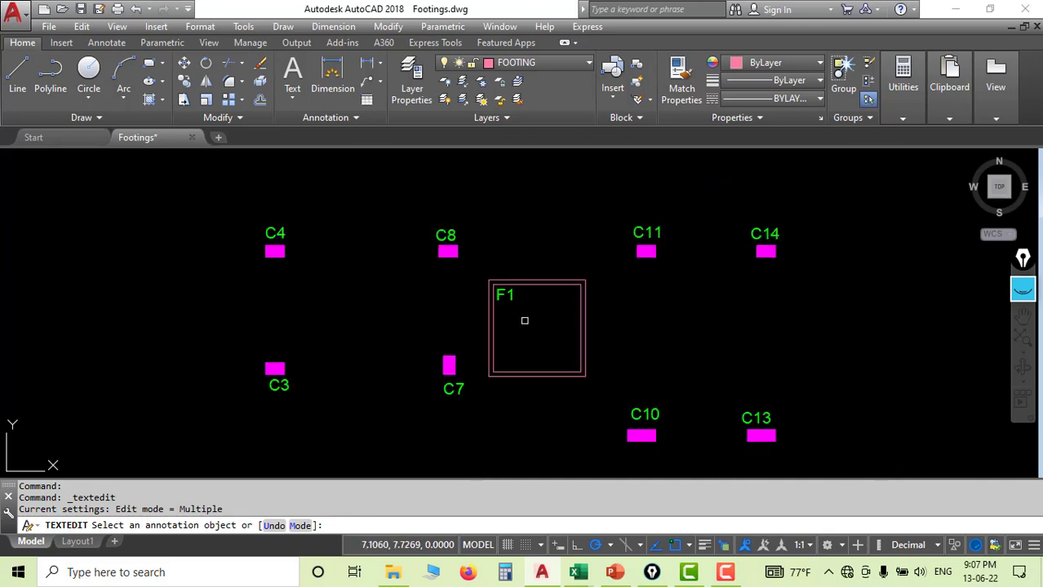
Step: Add linear dimensions to the upper and right edges of the inner F1 footing square
scroll(532, 325, up, 2)
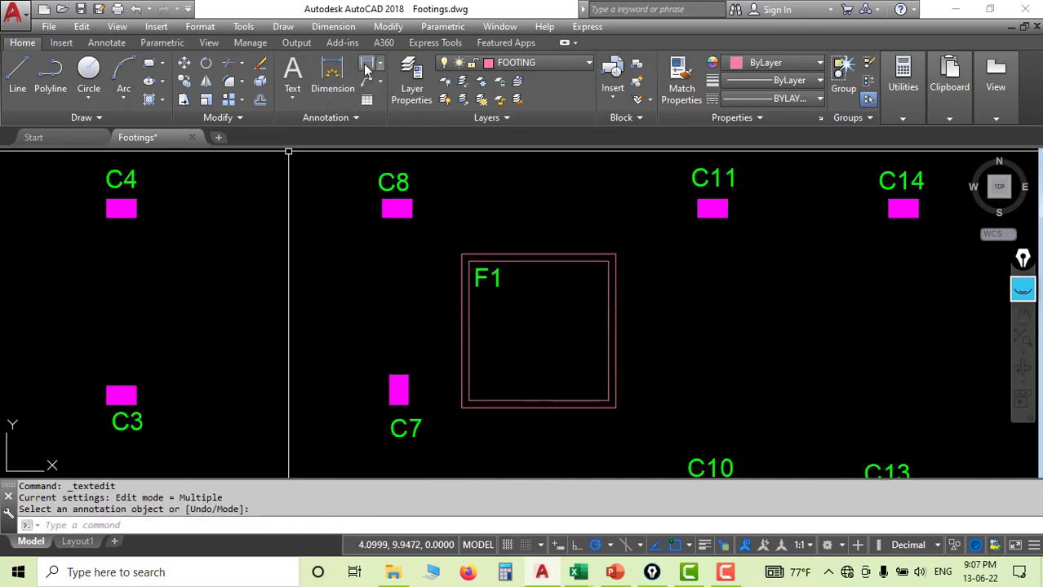
click(365, 69)
click(469, 261)
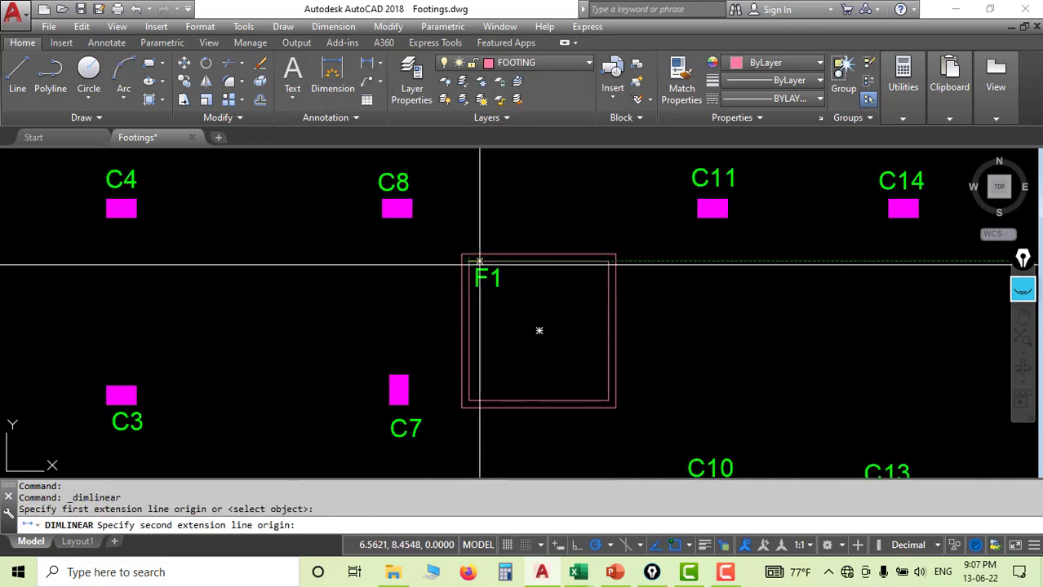
click(608, 261)
click(607, 228)
key(Return)
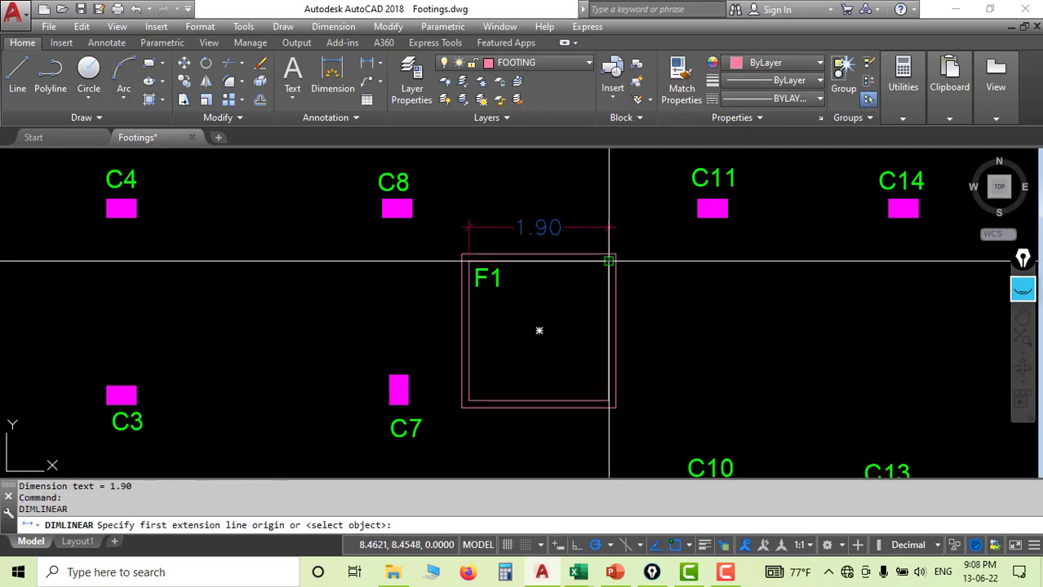
click(609, 261)
click(608, 399)
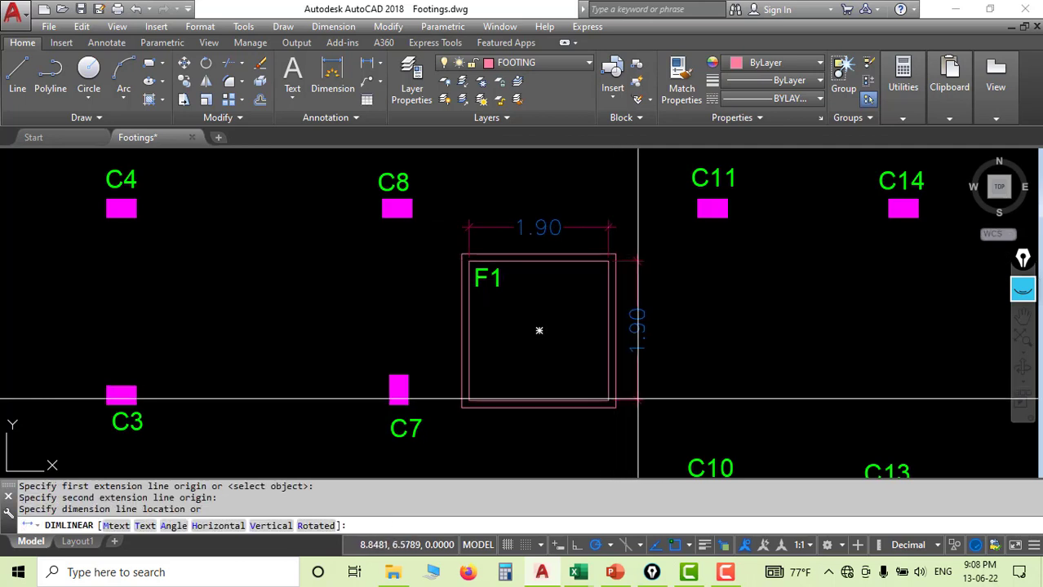
click(641, 399)
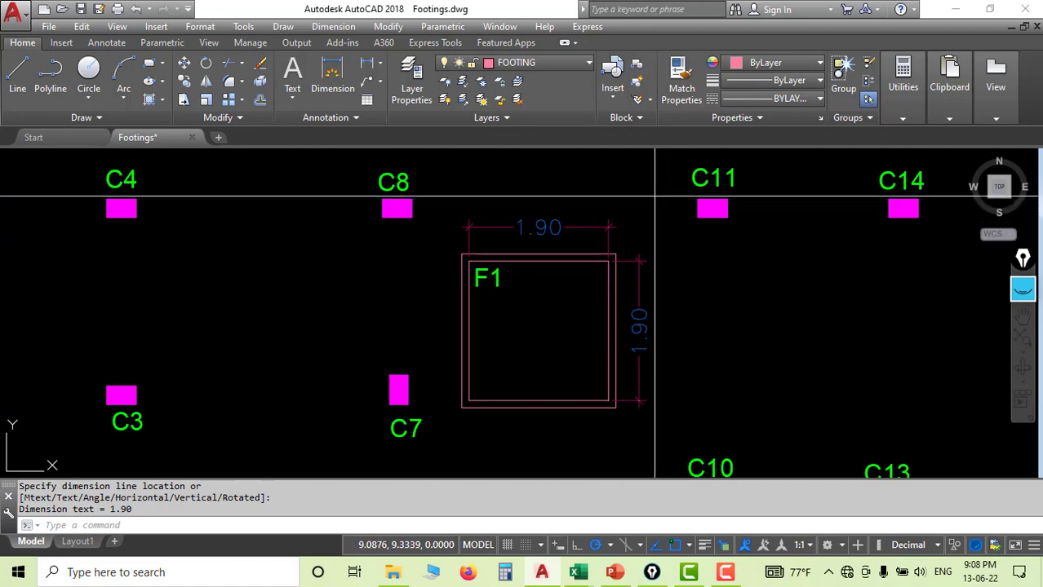
Step: Move the F1 footing with its label and dimensions so that its centre sits on the centre of column C1
click(658, 422)
click(458, 160)
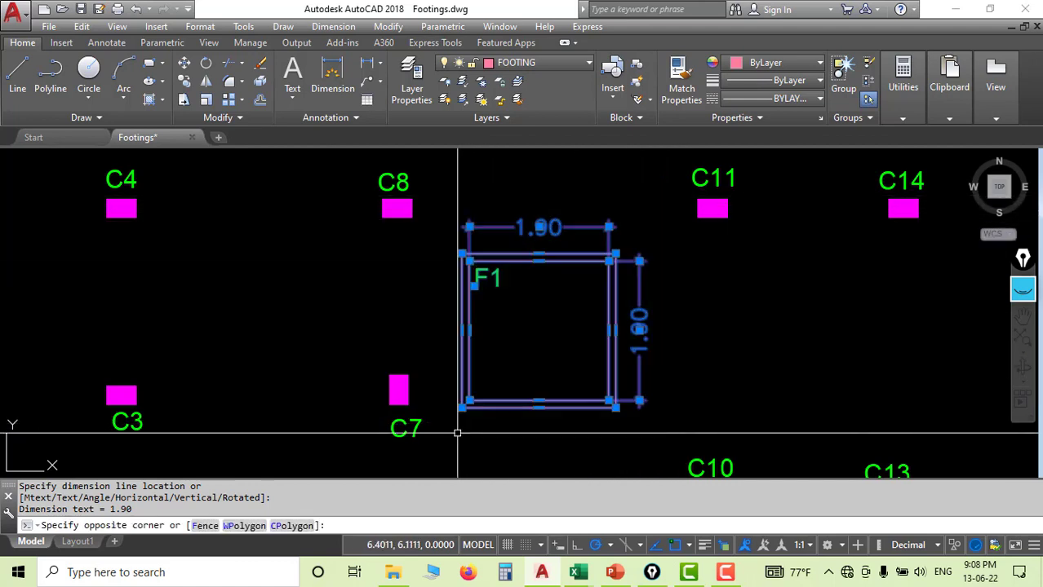
click(182, 64)
click(539, 331)
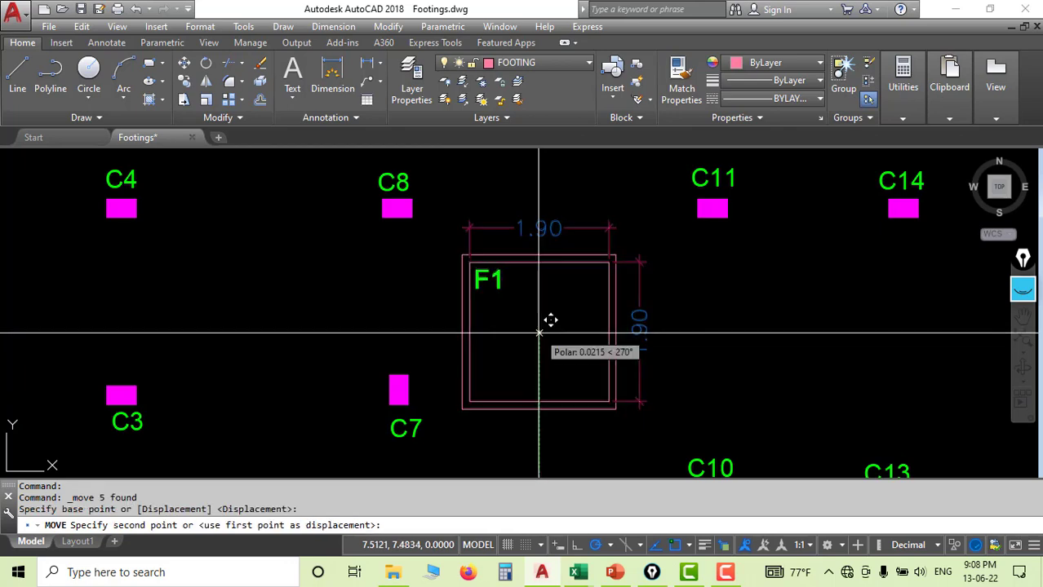
scroll(551, 321, down, 4)
middle_drag(586, 360, 441, 314)
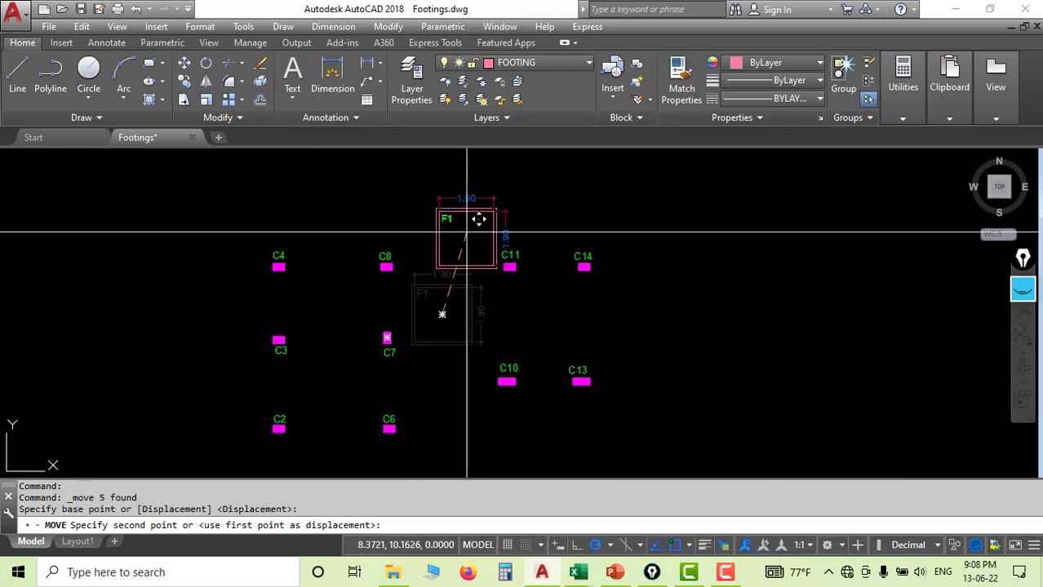
scroll(397, 344, down, 2)
scroll(391, 347, up, 5)
click(401, 375)
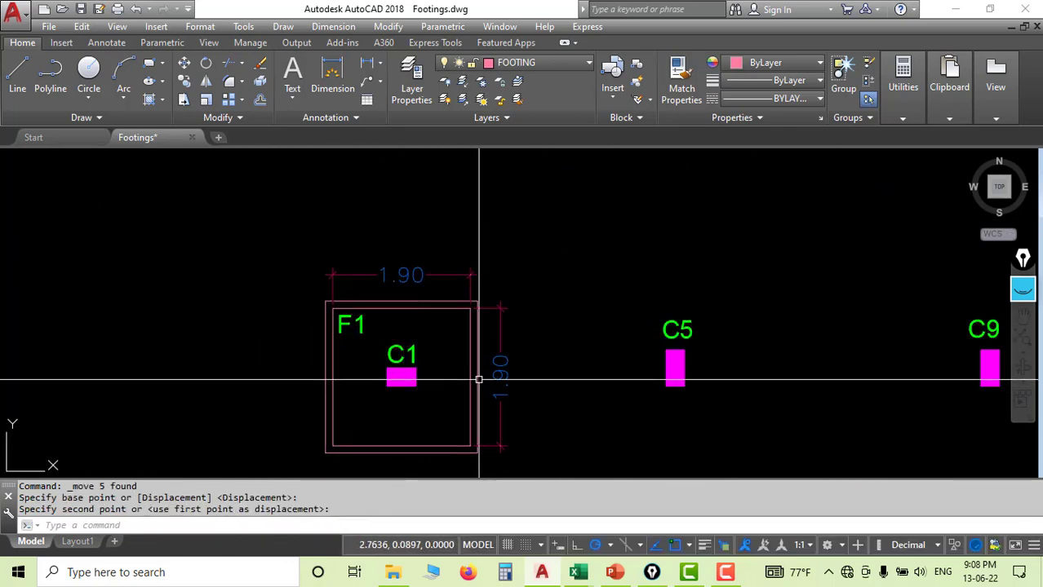
Step: Copy the complete F1 footing from the centre of column C1 onto the centres of columns C4 and C8
click(523, 245)
click(291, 326)
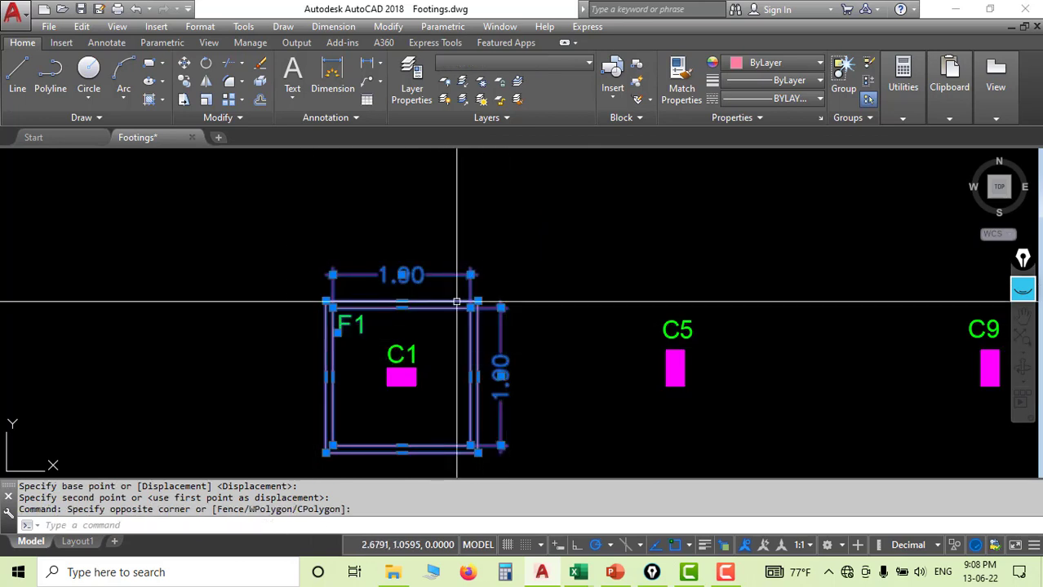
click(185, 82)
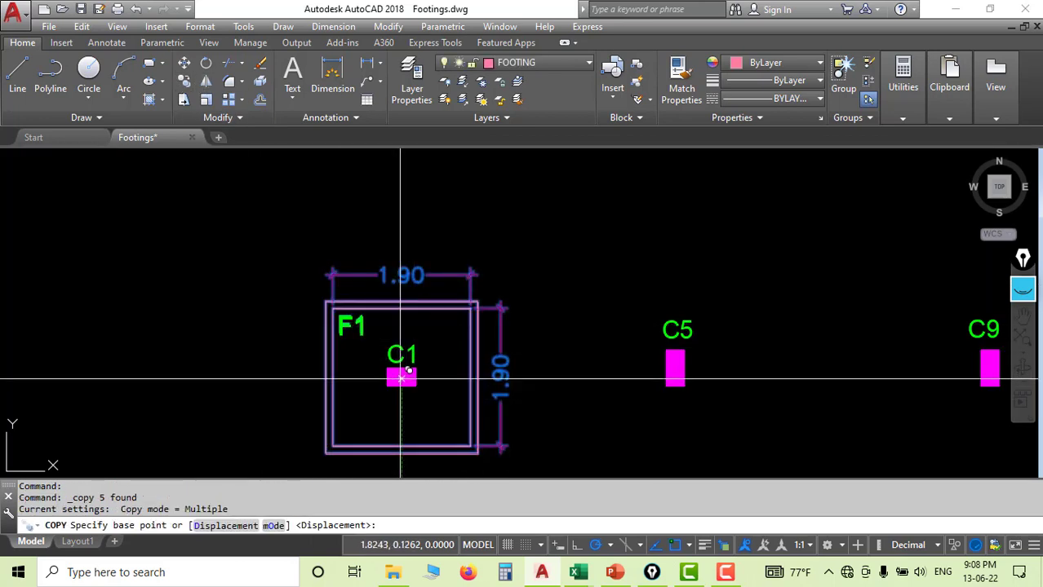
click(400, 377)
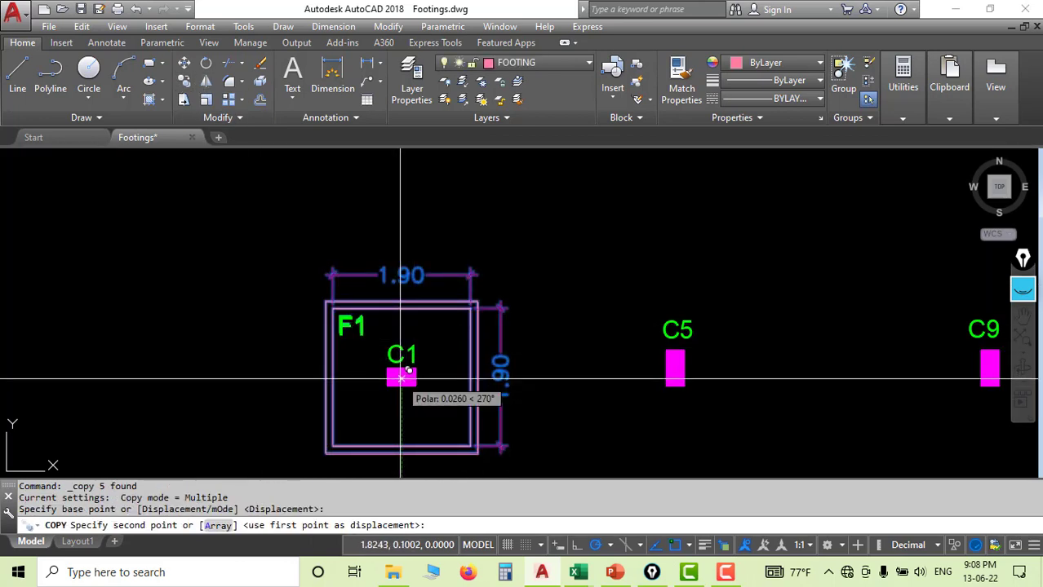
scroll(412, 382, down, 6)
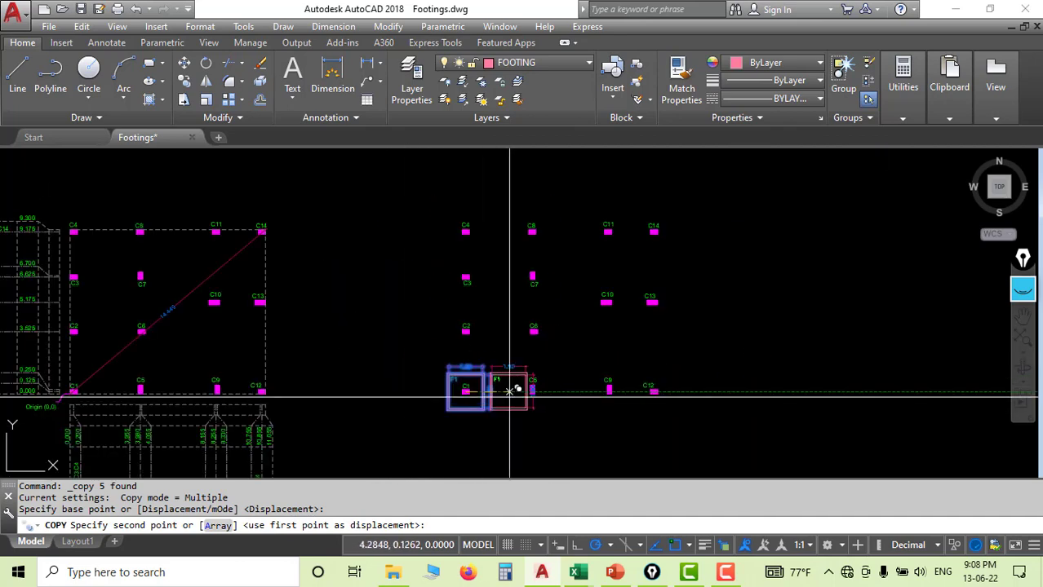
scroll(650, 233, up, 4)
scroll(394, 237, down, 2)
scroll(253, 239, up, 4)
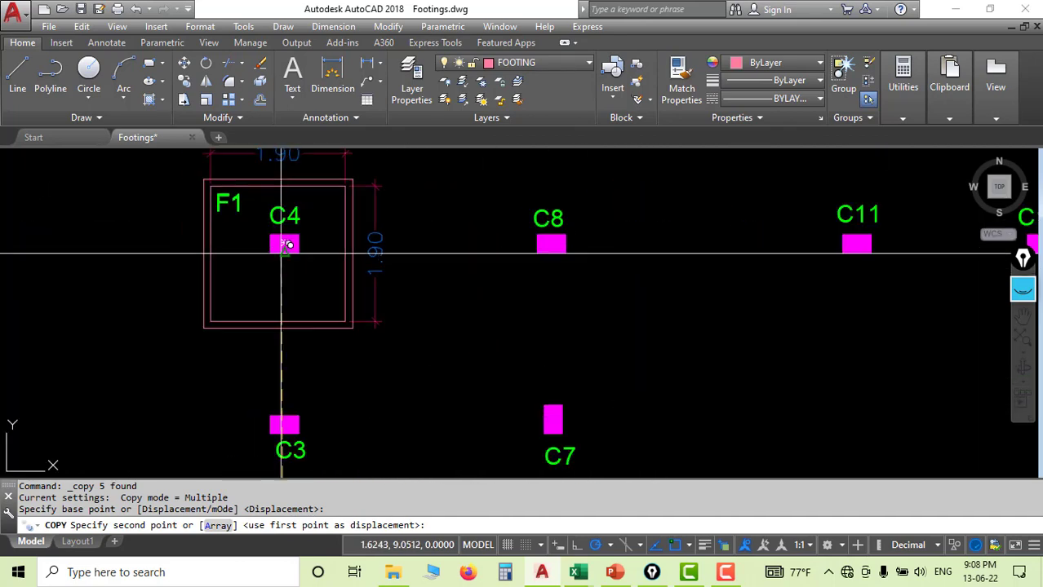
click(285, 244)
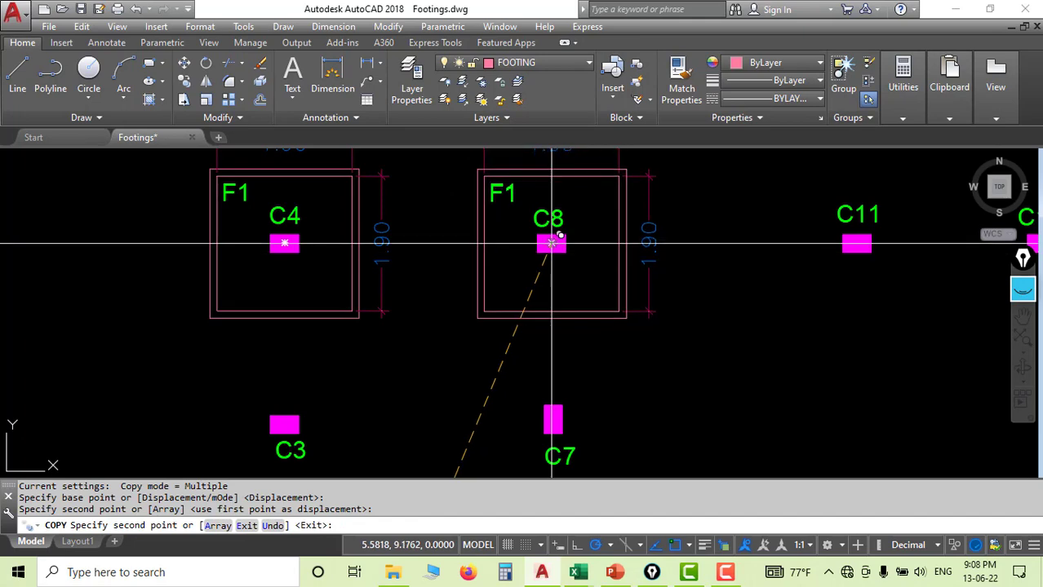
click(552, 243)
Step: Place two further copies of the F1 footing on the centres of columns C11 and C14
scroll(384, 245, down, 5)
scroll(612, 318, up, 1)
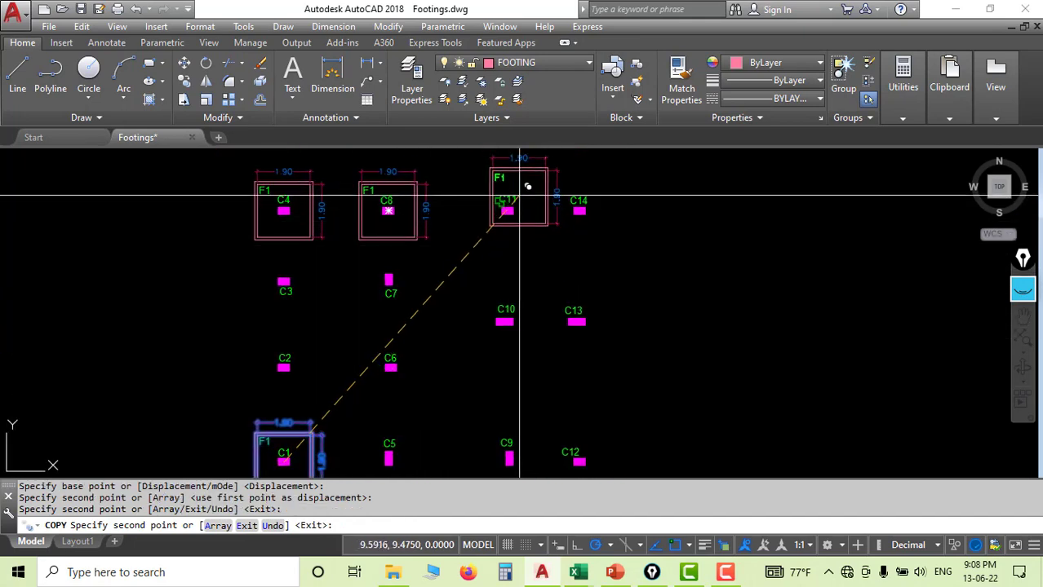
scroll(519, 196, up, 4)
click(505, 211)
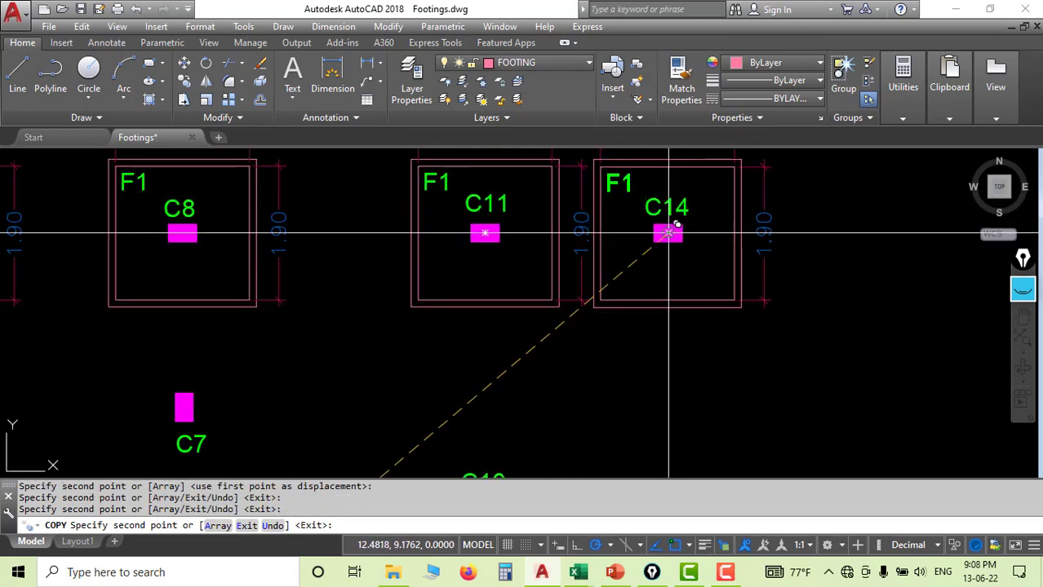
click(667, 234)
key(Return)
scroll(577, 221, down, 2)
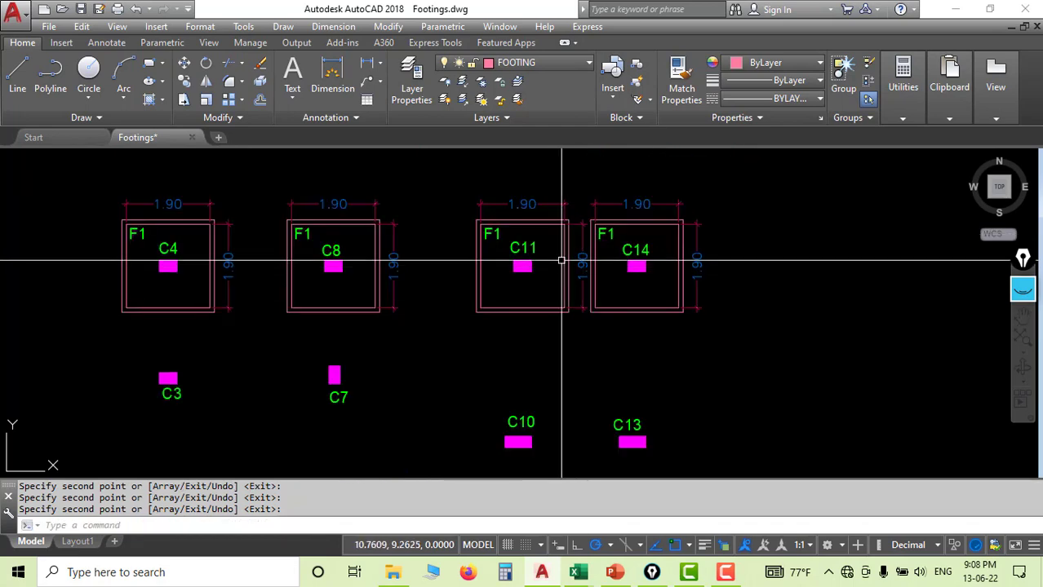
Step: Mirror the vertical dimension of the C11 footing to its left side about the column's vertical centreline, erasing the original
scroll(583, 274, up, 4)
click(582, 275)
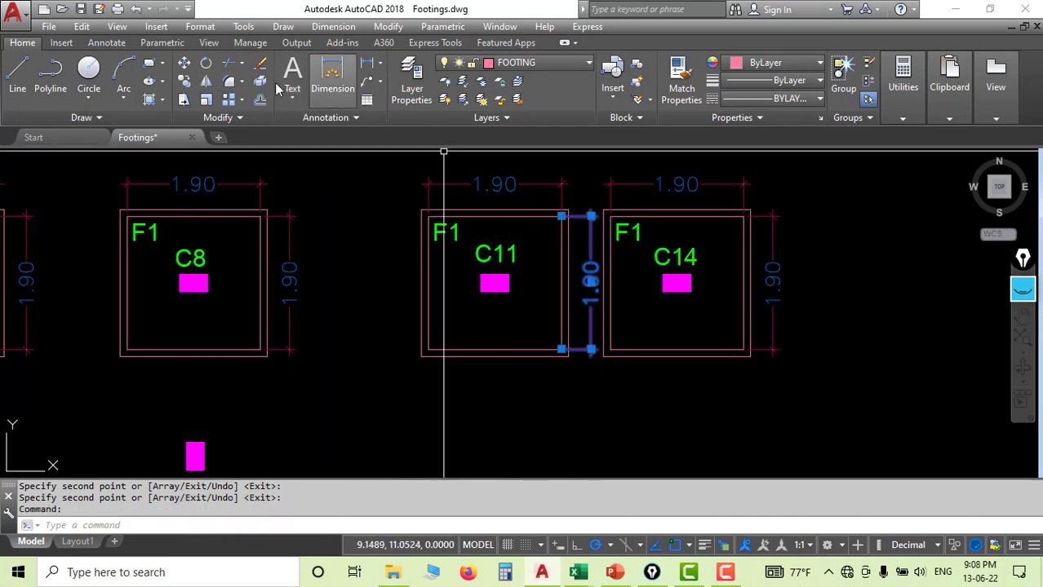
click(206, 82)
click(495, 282)
click(493, 321)
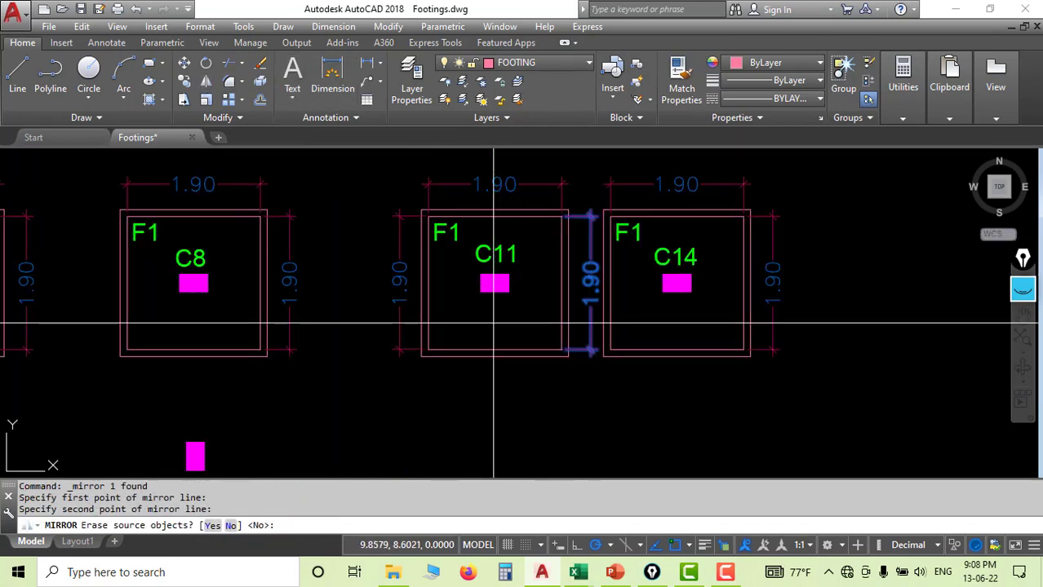
text(y)
key(Return)
Step: Draw a 2.1 by 2.1 m footing rectangle in the free space above and to the right of column C12
scroll(480, 326, down, 3)
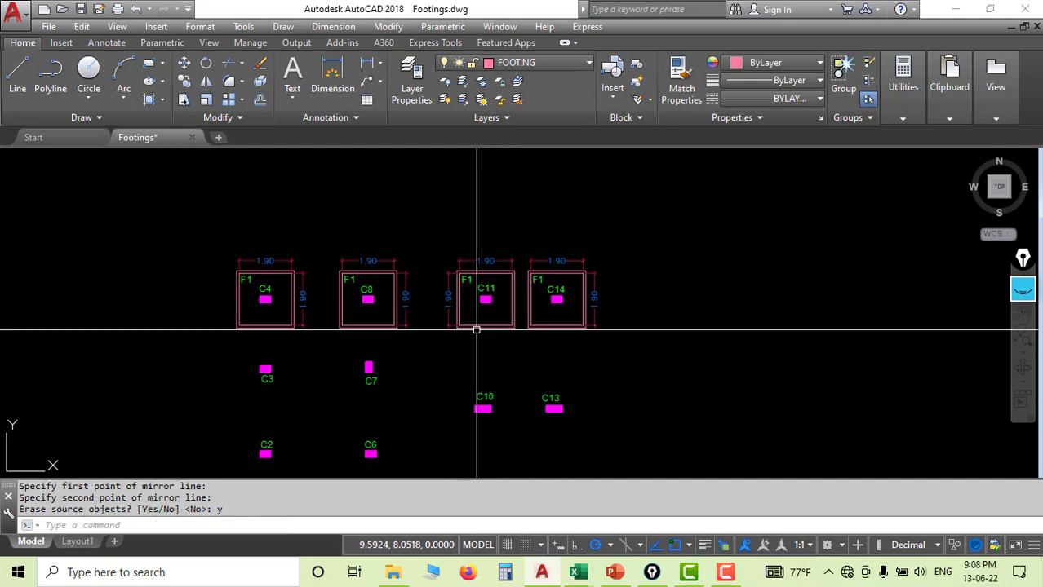
scroll(529, 314, up, 1)
scroll(529, 314, up, 2)
mouse_move(549, 298)
middle_down()
mouse_move(464, 268)
mouse_move(487, 224)
middle_up()
scroll(464, 267, down, 2)
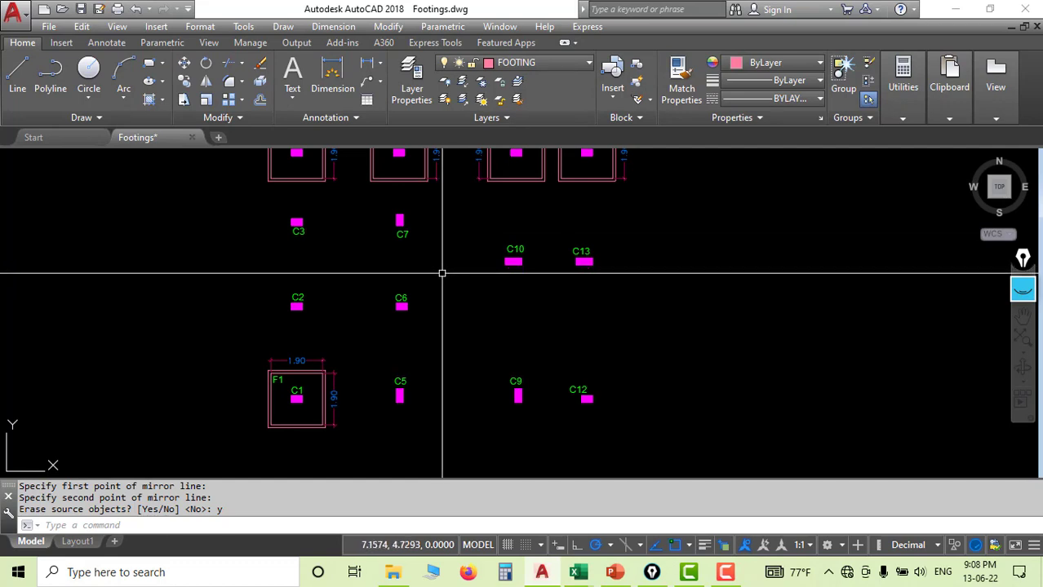
click(150, 68)
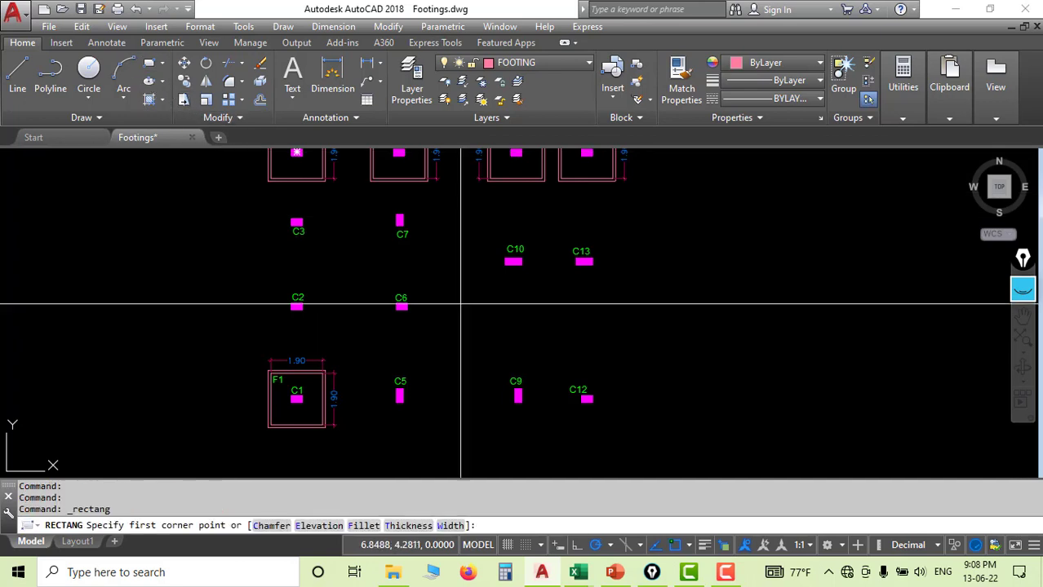
click(596, 310)
text(d)
key(Return)
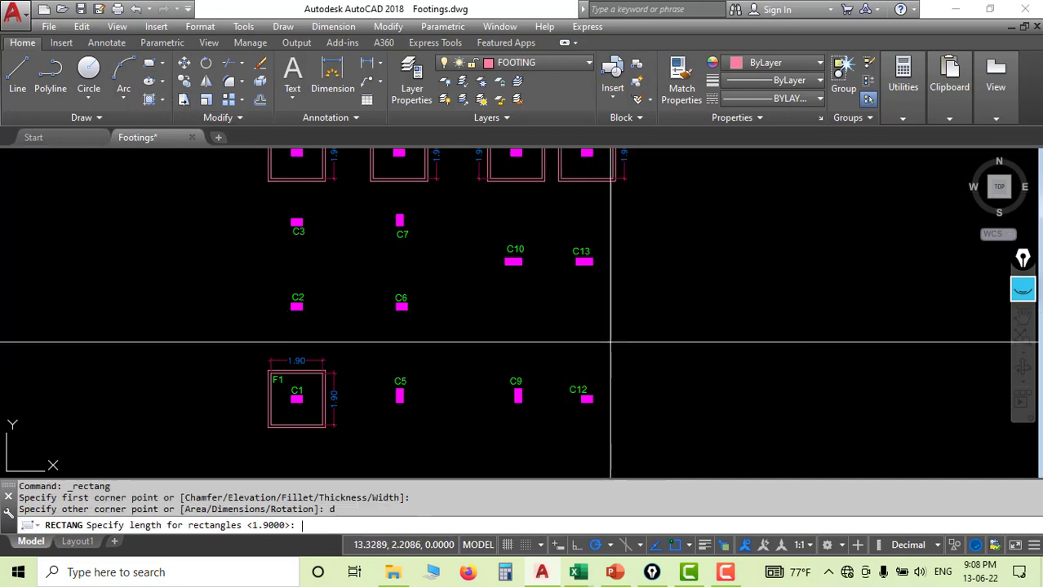
text(2.1)
key(Return)
text(2)
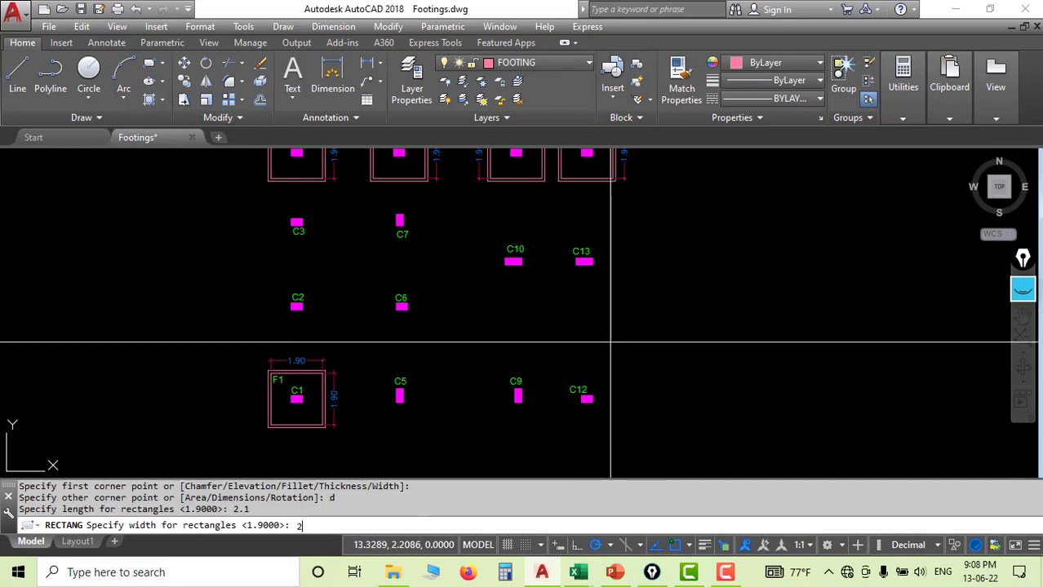
text(.1)
key(Return)
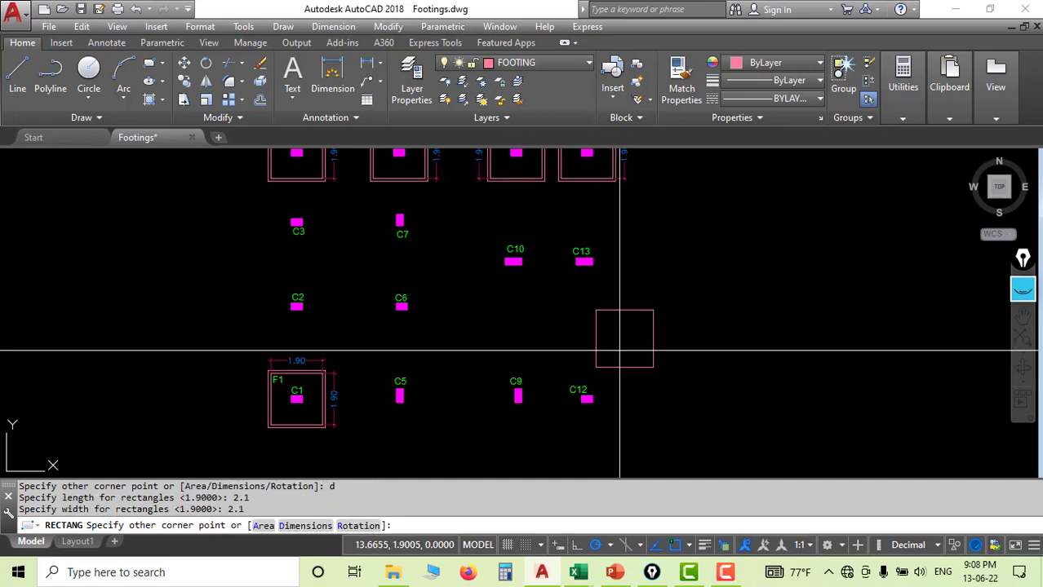
click(612, 343)
Step: Change the colour of the 2.1 m footing square to Blue
middle_drag(624, 345, 568, 310)
scroll(571, 303, up, 4)
click(575, 298)
click(549, 297)
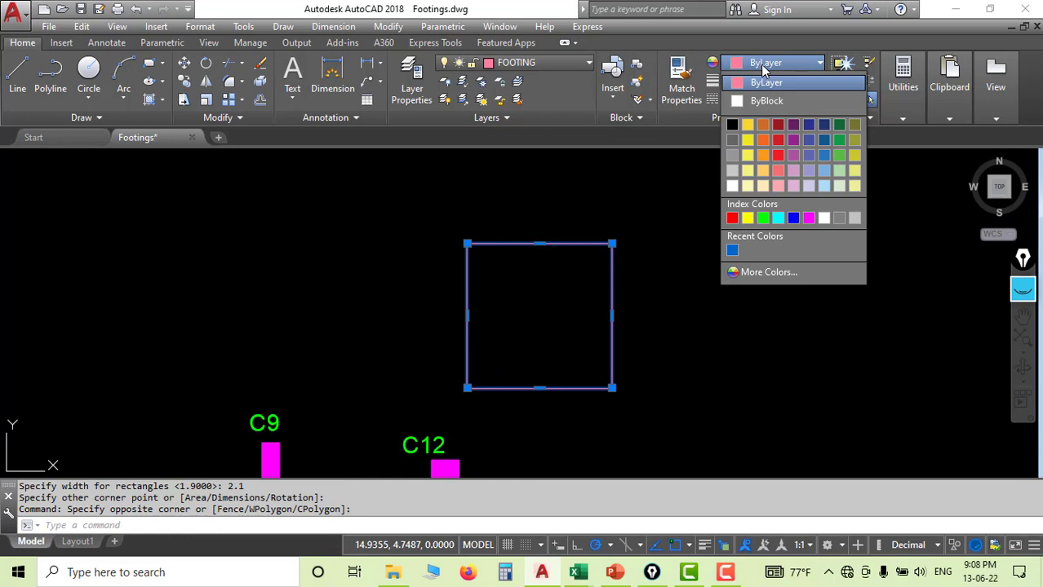
click(794, 219)
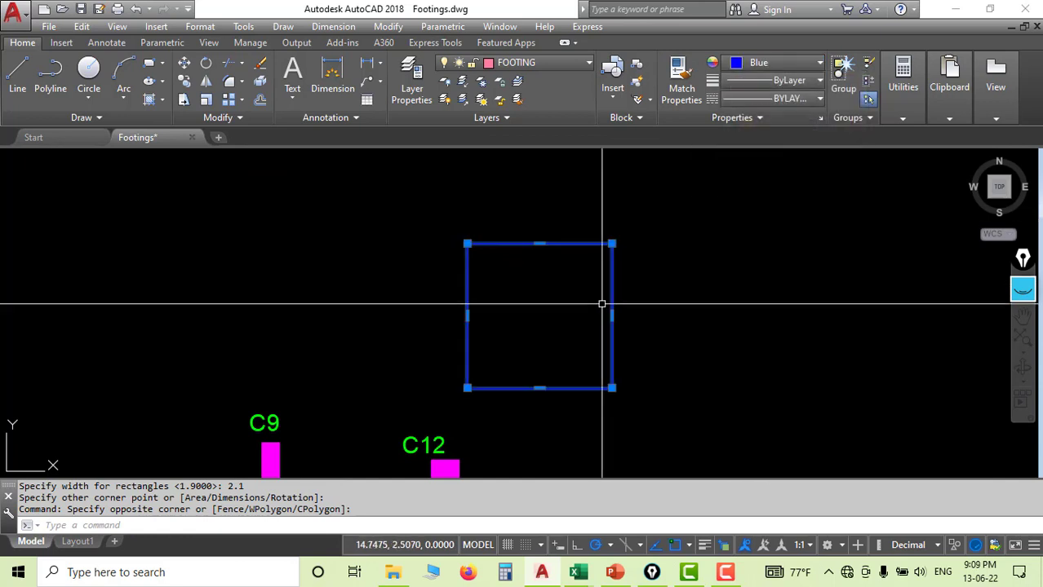
key(Escape)
Step: Offset the blue footing square outward by 0.1 m
click(259, 100)
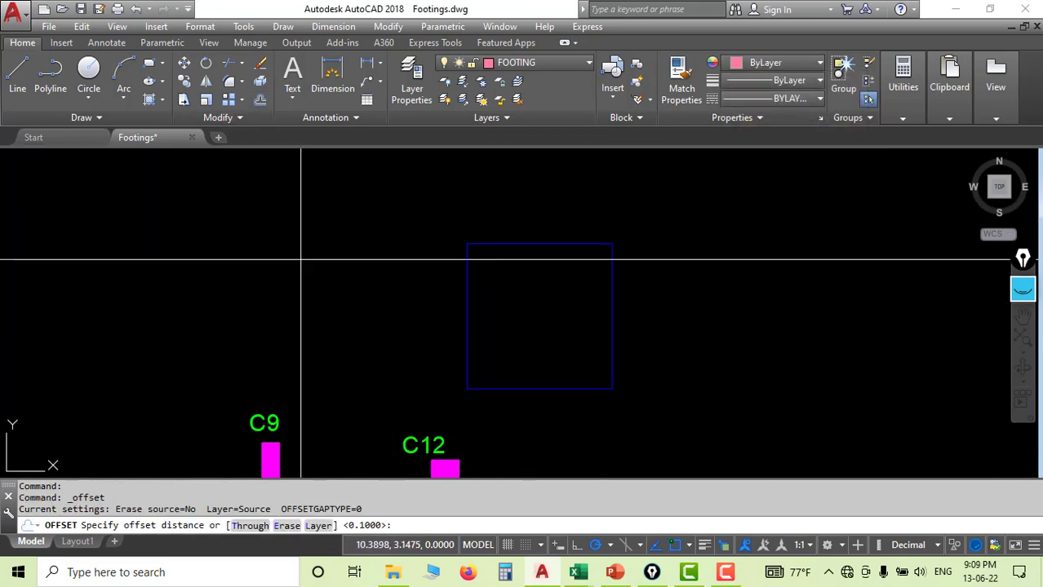
text(.1)
key(Return)
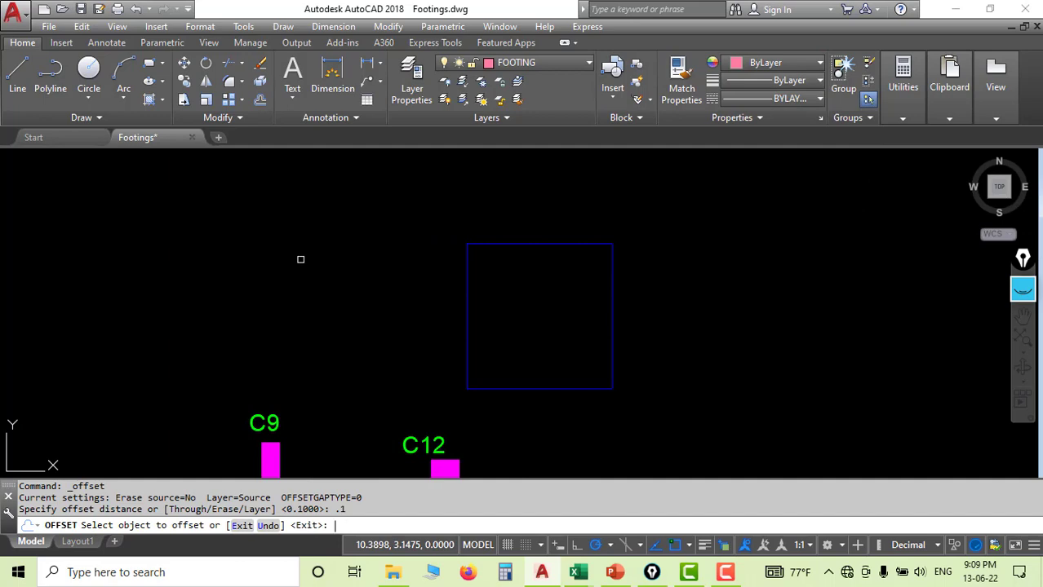
click(565, 245)
click(547, 209)
key(Return)
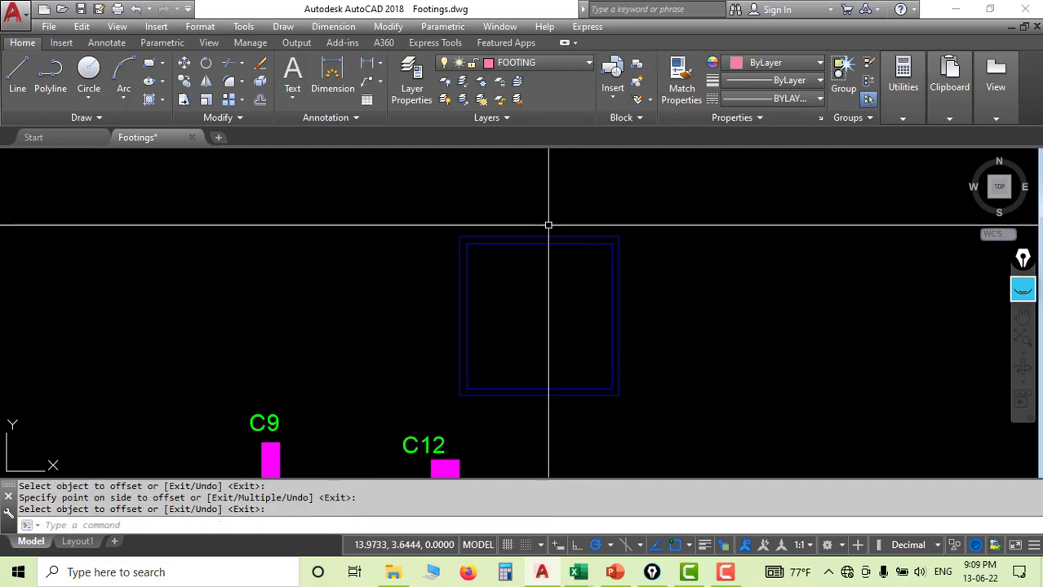
Step: Copy the F1 label from the C8 footing into the upper-left corner of the blue footing square
scroll(360, 374, down, 3)
scroll(384, 291, up, 5)
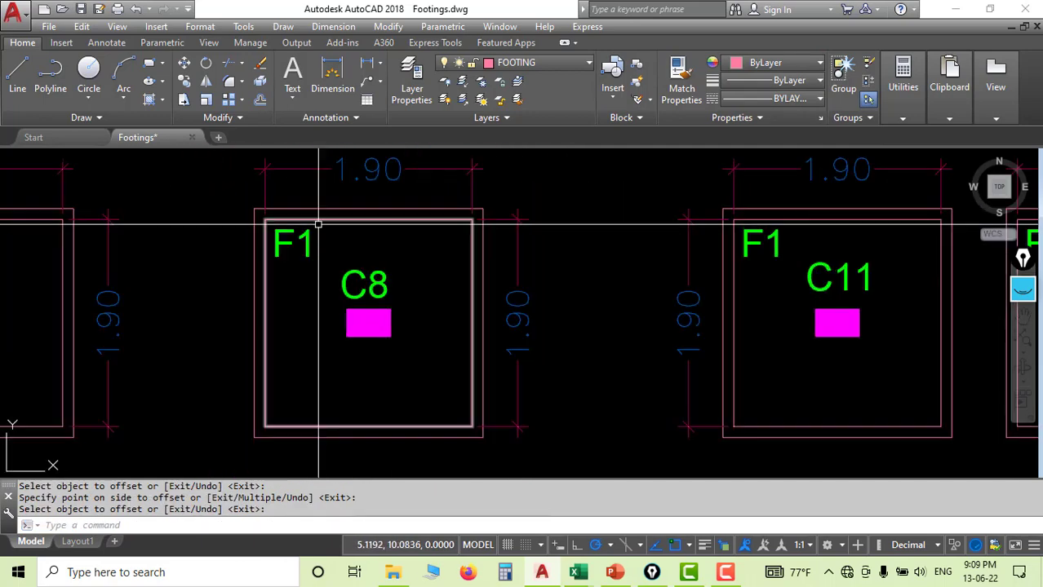
click(327, 234)
click(296, 249)
click(185, 81)
scroll(364, 318, down, 3)
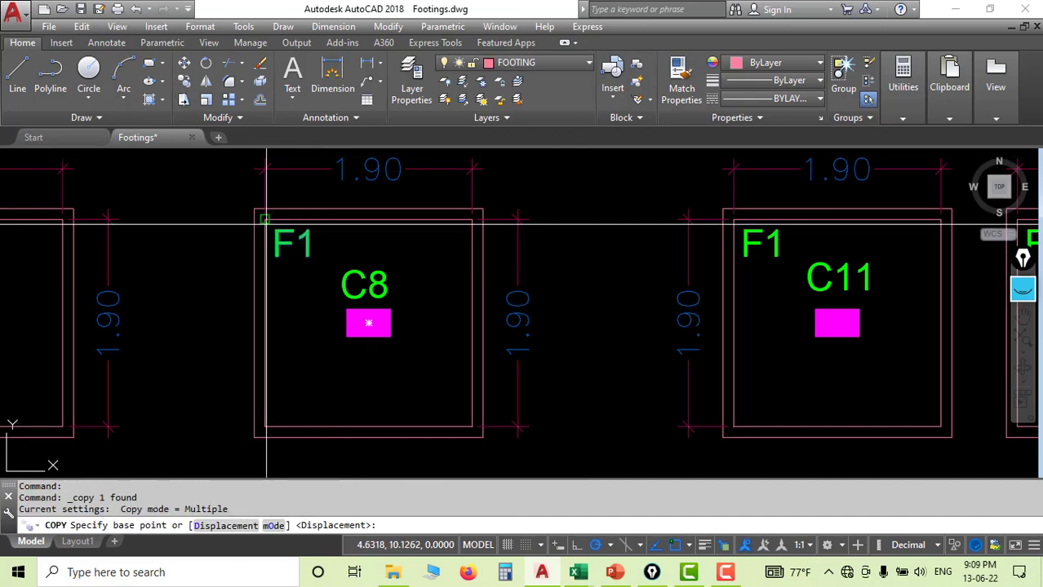
click(279, 192)
scroll(483, 350, down, 2)
scroll(512, 349, up, 4)
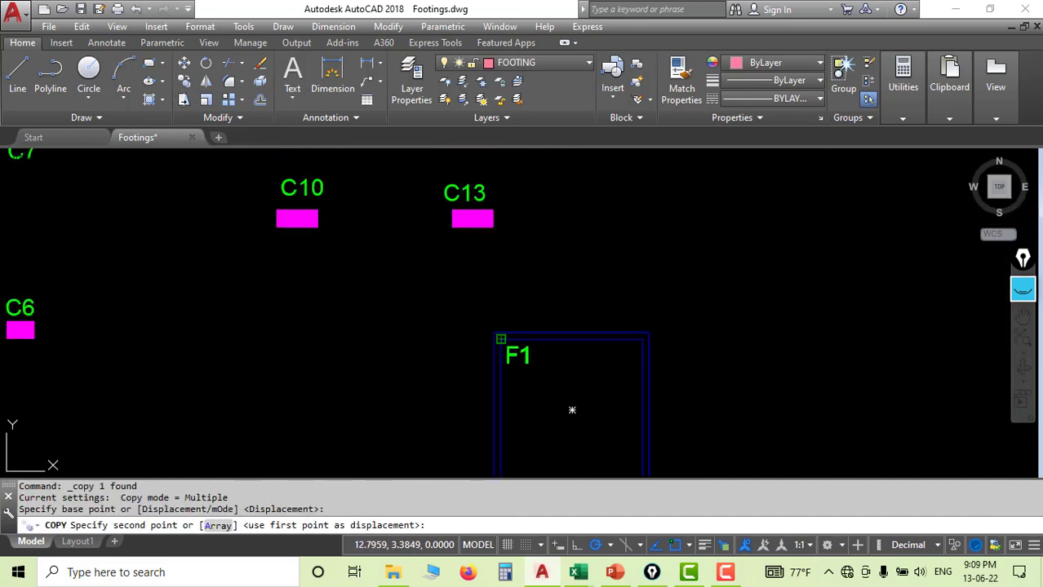
click(530, 367)
key(Return)
Step: Change the copied label inside the blue footing square to F2
scroll(530, 367, up, 3)
double_click(516, 350)
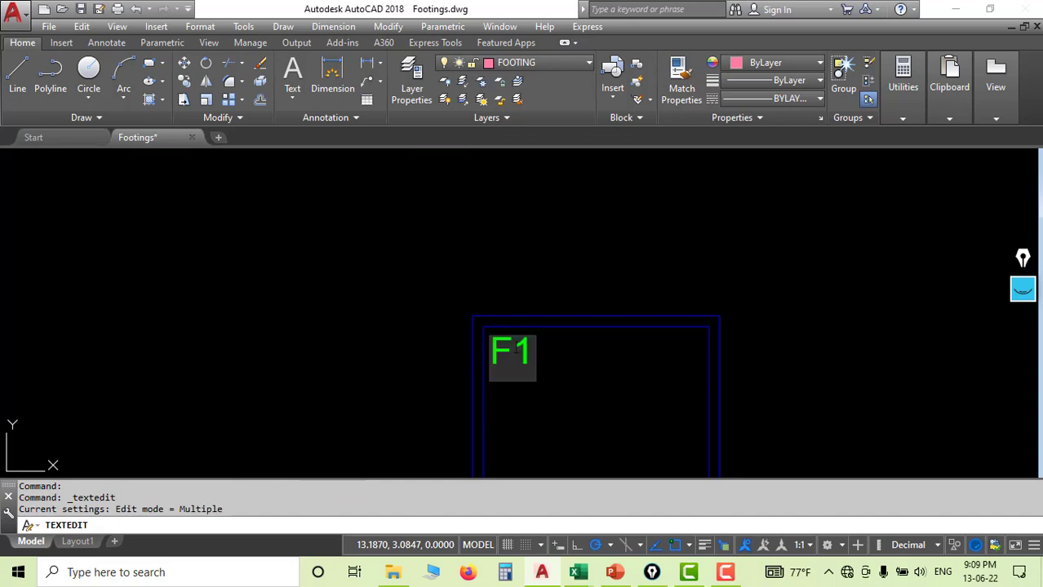
drag(514, 349, 531, 346)
text(2)
click(615, 372)
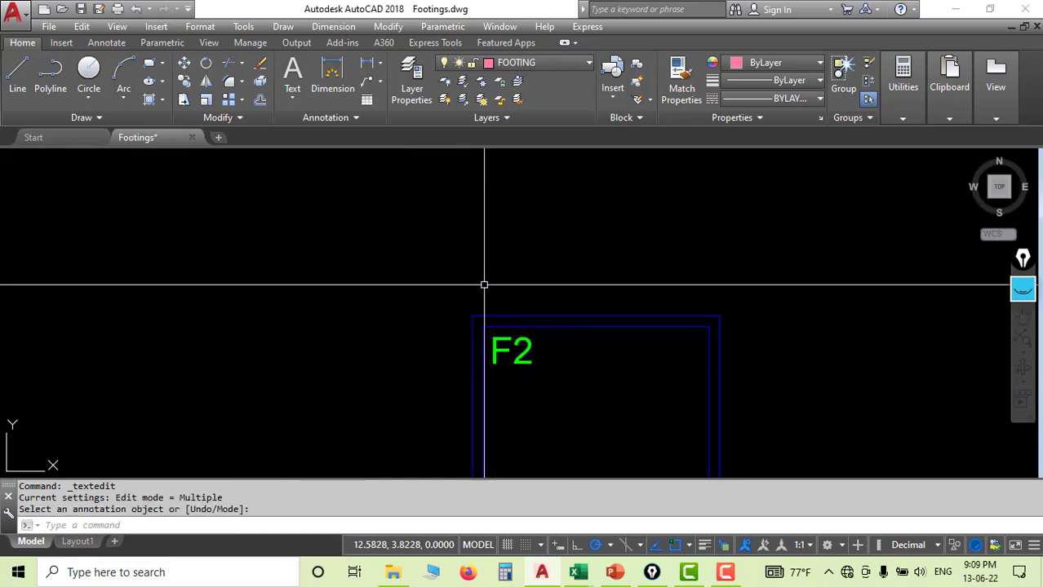
Step: Add a linear dimension for the inner F2 square's width, placed above the footing
click(368, 69)
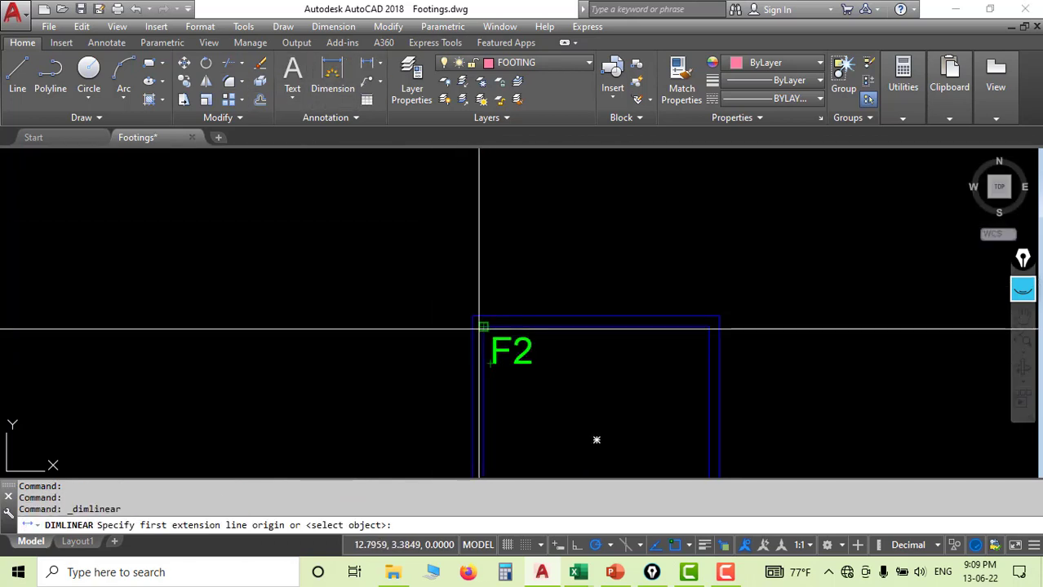
click(483, 327)
click(708, 327)
click(691, 279)
scroll(612, 273, down, 5)
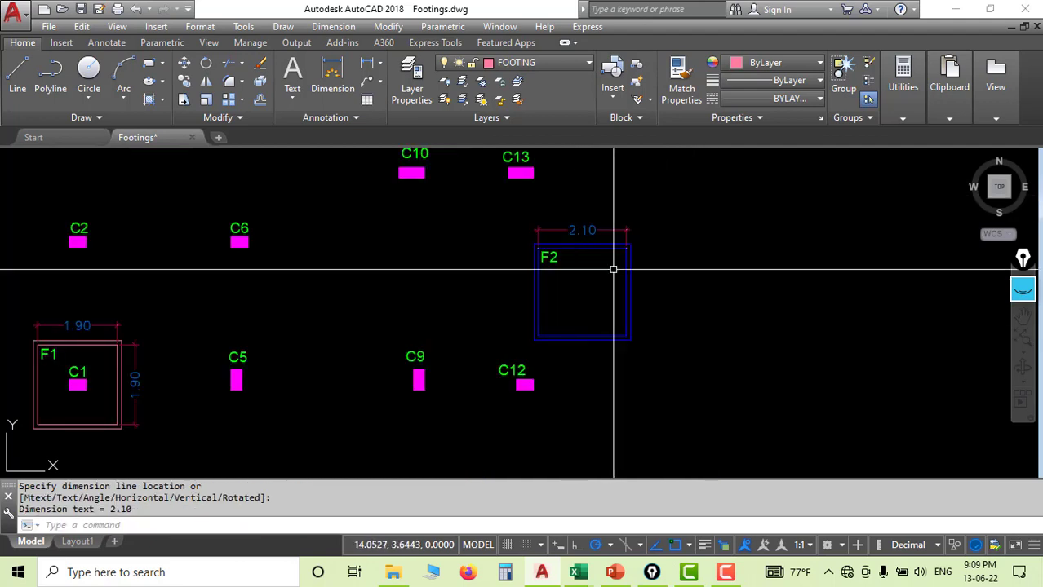
Step: Add a linear dimension for the inner F2 square's height, placed to the right of the footing
scroll(624, 257, up, 5)
key(Return)
click(624, 232)
click(625, 453)
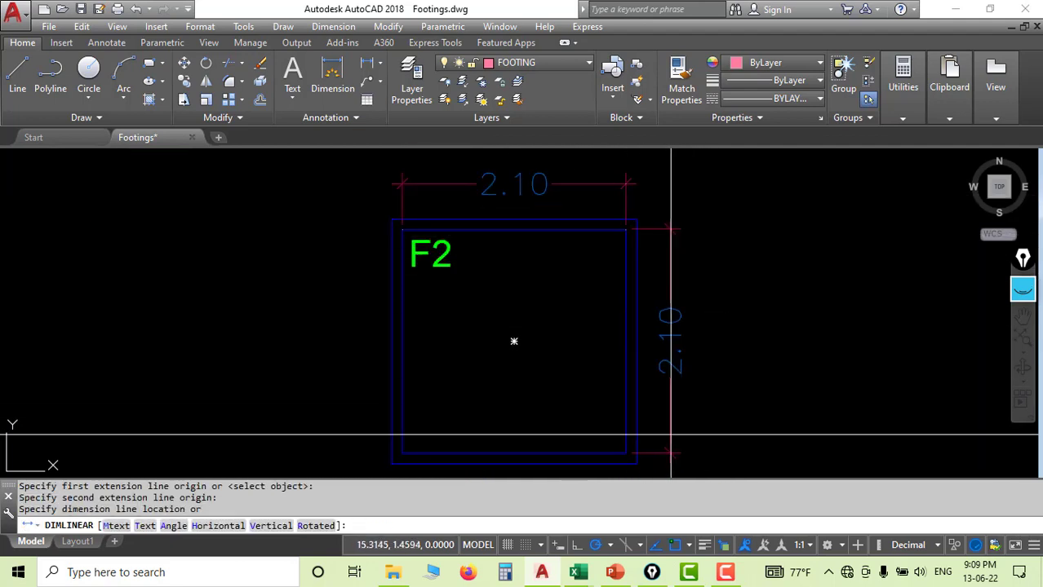
click(670, 430)
scroll(615, 274, down, 4)
Step: Move the F2 footing with its label and dimensions from its centre onto the centre of column C2
click(616, 274)
click(457, 385)
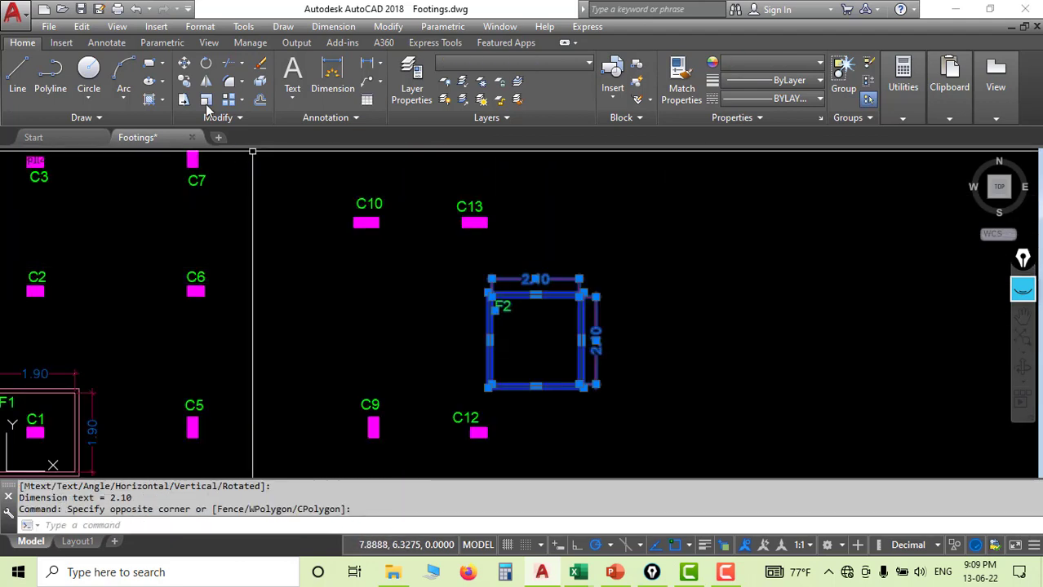
click(185, 64)
click(535, 343)
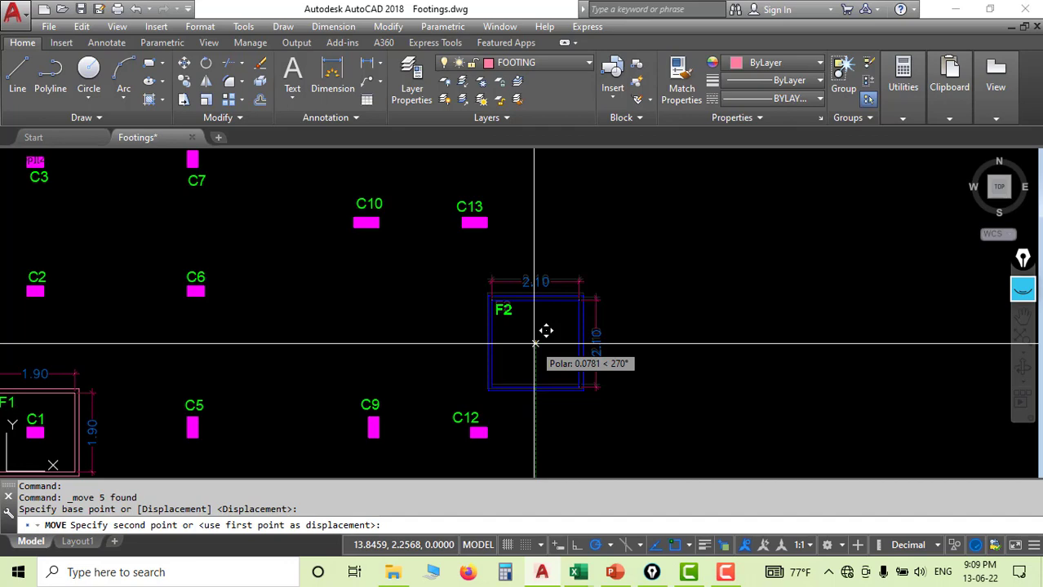
scroll(555, 359, down, 3)
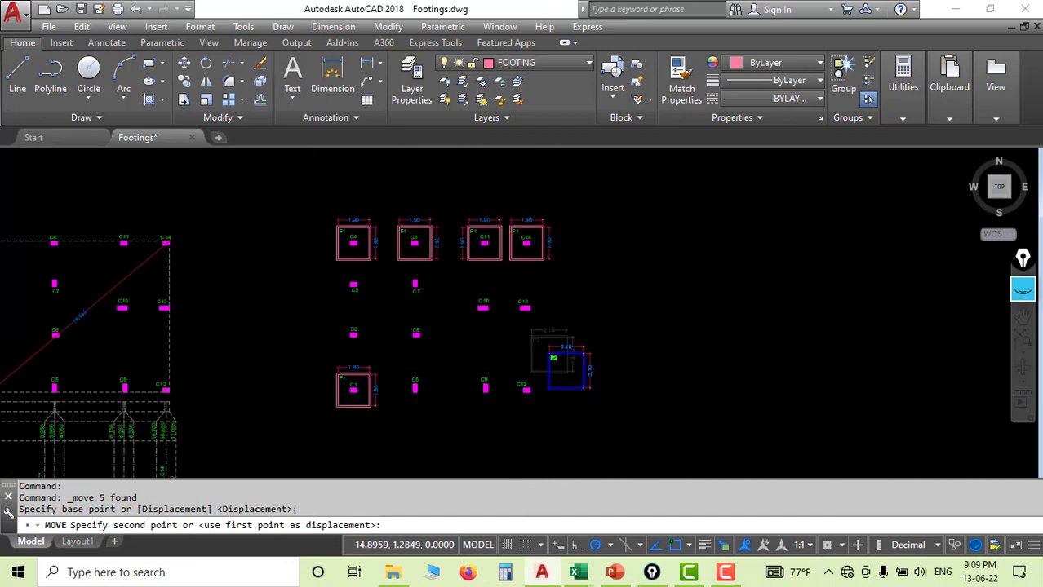
scroll(570, 368, down, 2)
scroll(483, 328, up, 4)
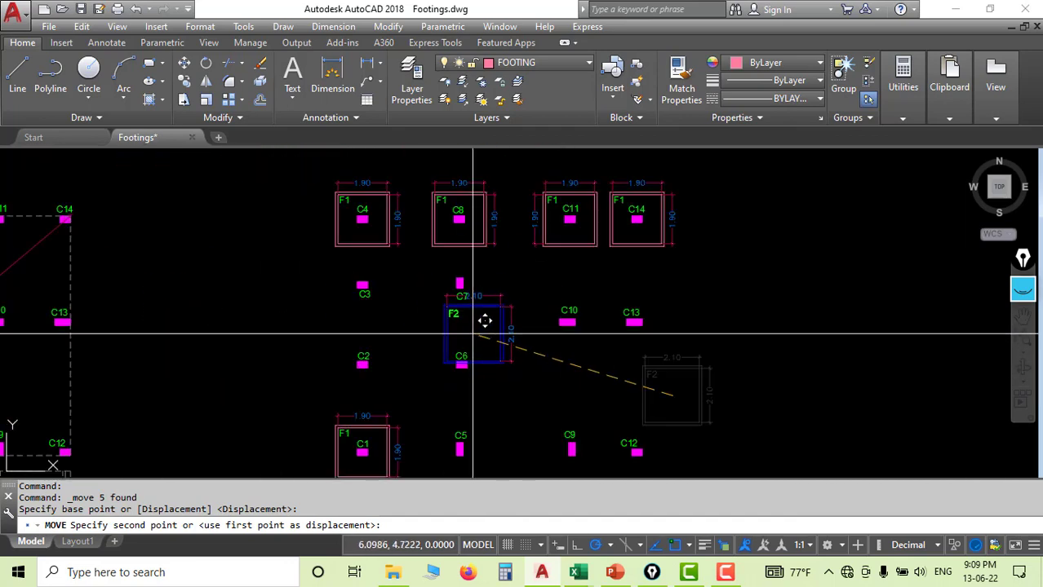
middle_drag(523, 415, 522, 296)
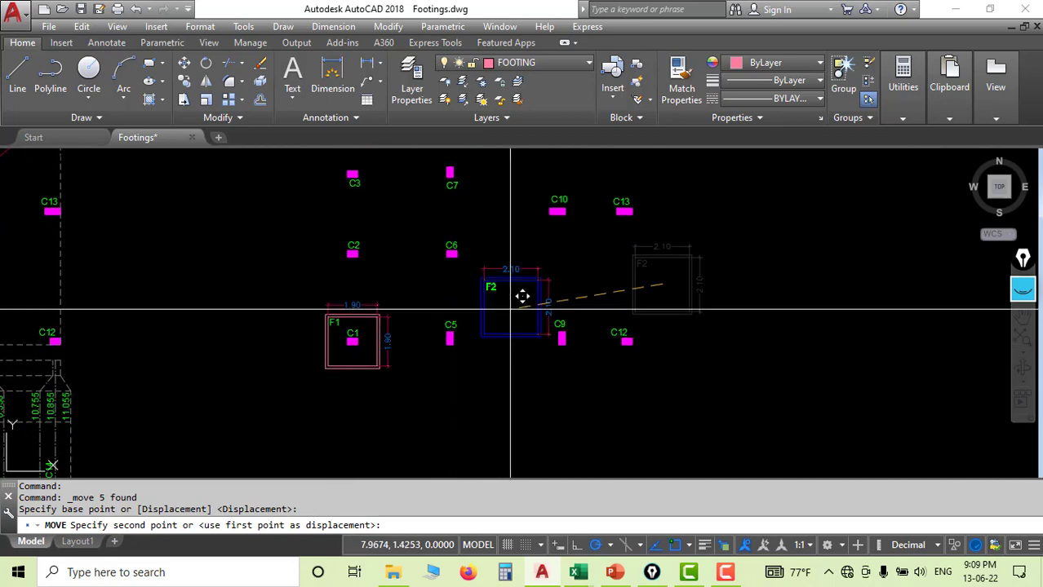
scroll(357, 260, up, 4)
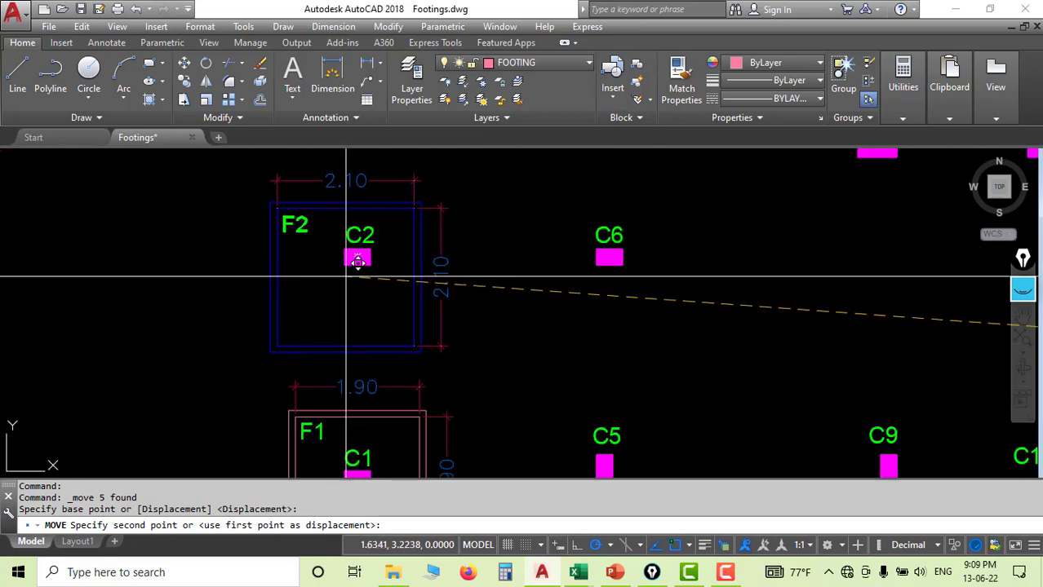
click(365, 242)
Step: Copy the complete F2 footing with its label and dimensions from the centre of C2 to the centre of column C3
scroll(424, 302, down, 4)
scroll(412, 292, up, 3)
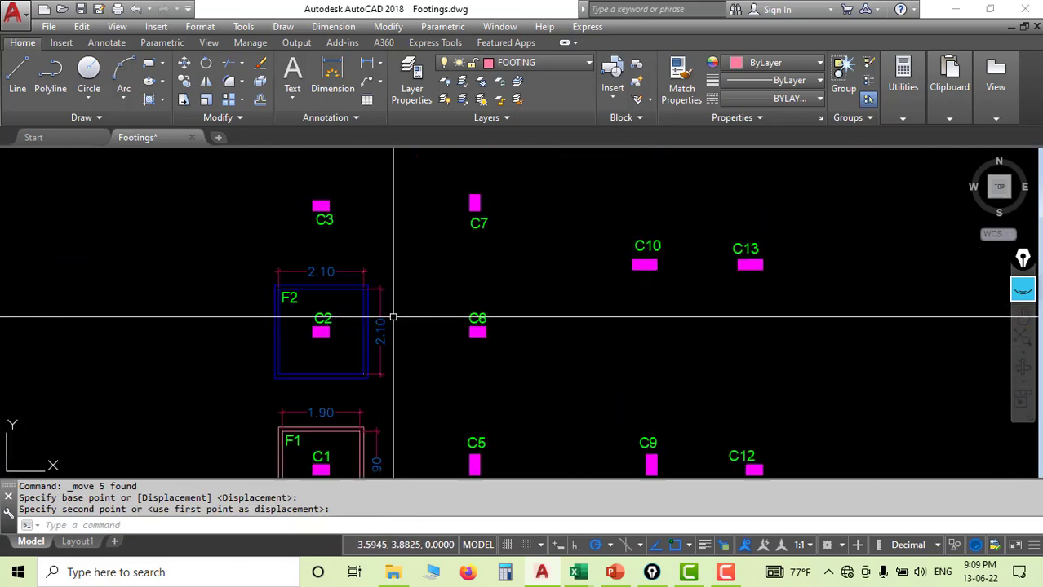
middle_drag(394, 318, 358, 317)
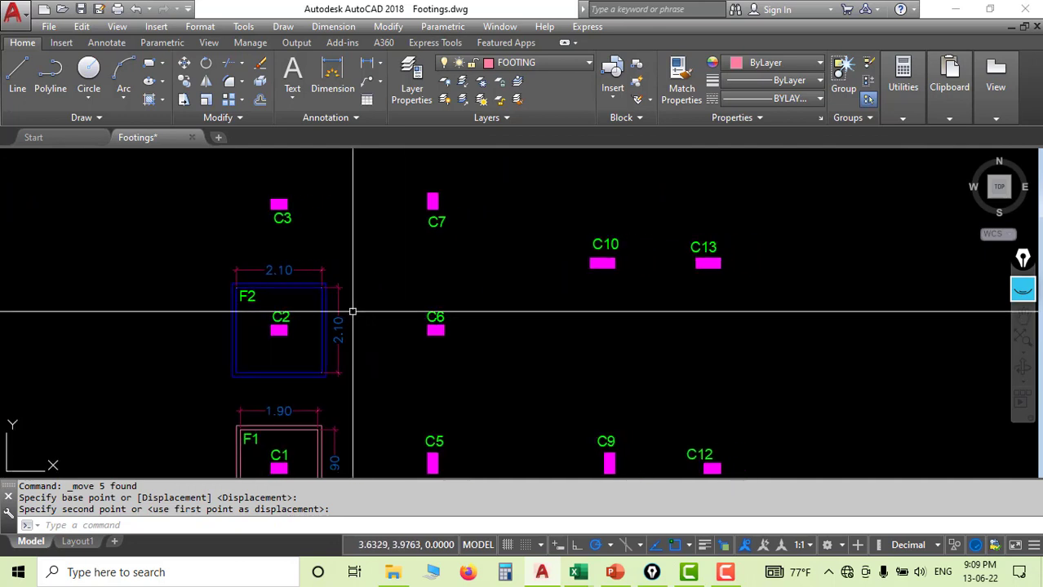
click(353, 253)
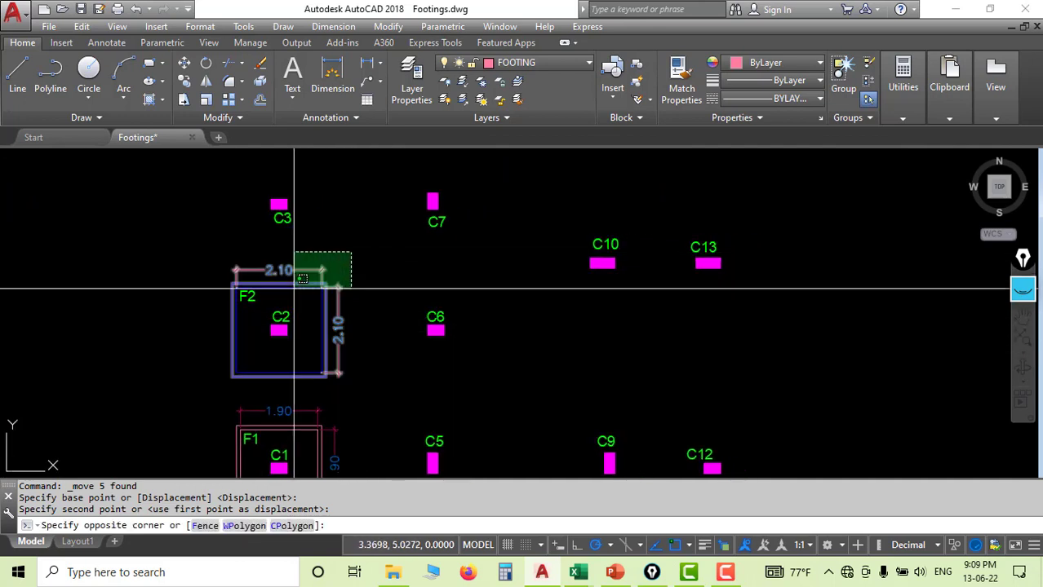
click(231, 300)
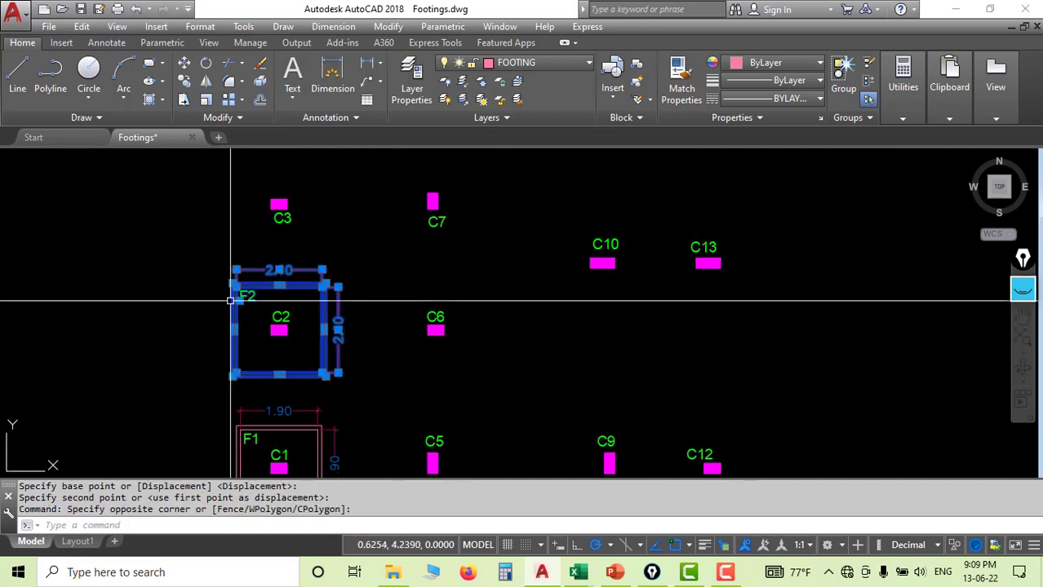
click(184, 81)
scroll(277, 334, up, 2)
click(288, 328)
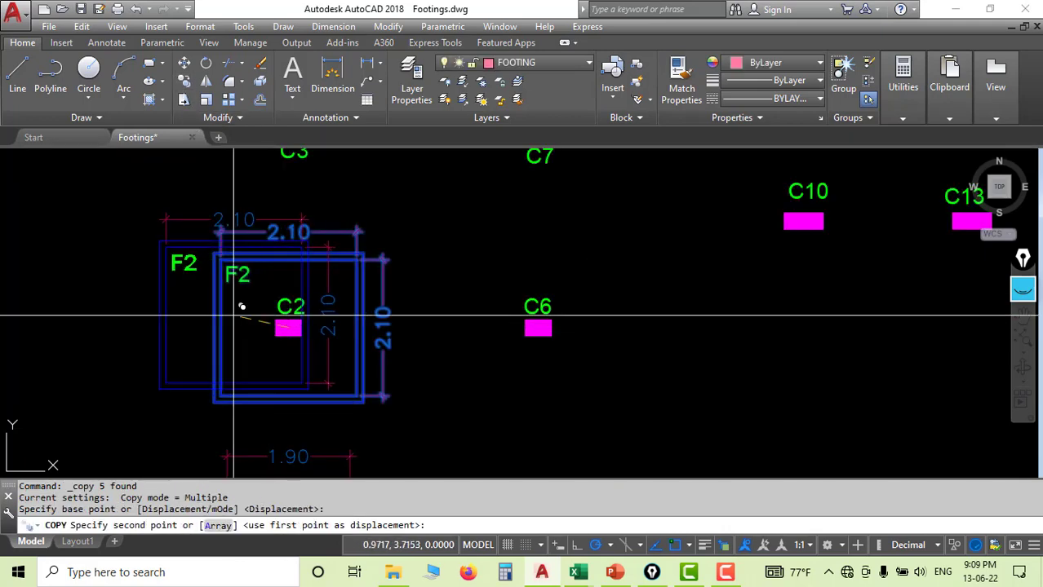
scroll(233, 252, down, 3)
scroll(256, 252, up, 3)
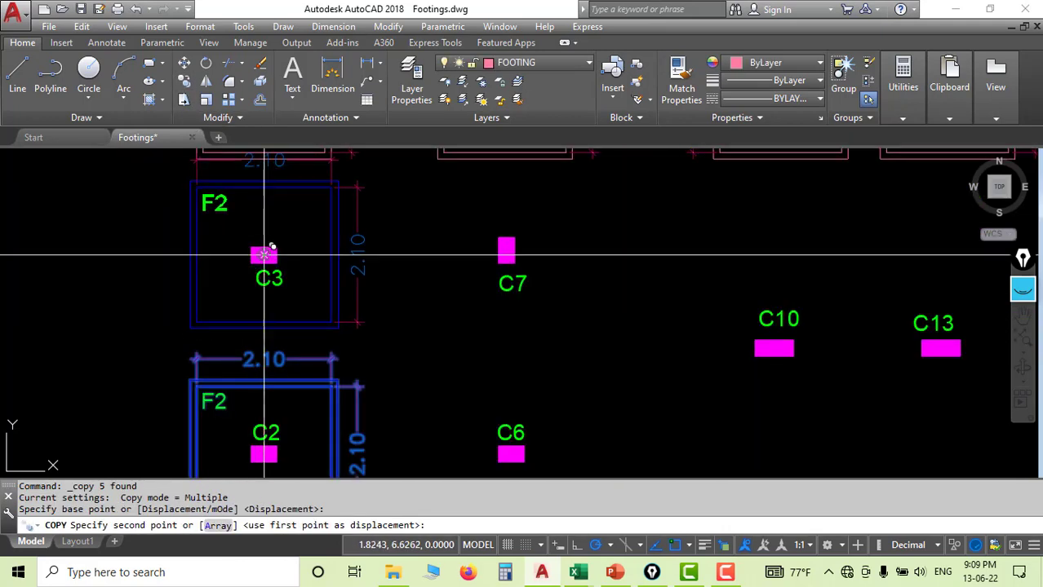
click(263, 255)
Step: Place further copies of the F2 footing centred on columns C6, C7 and C12
scroll(245, 261, down, 2)
middle_drag(493, 363, 342, 244)
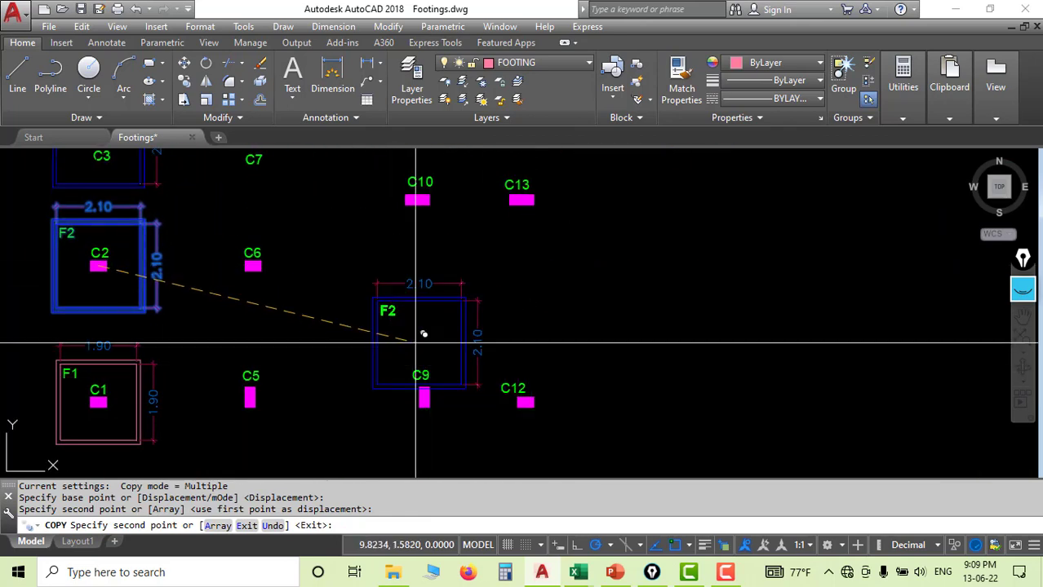
scroll(240, 255, up, 2)
click(260, 271)
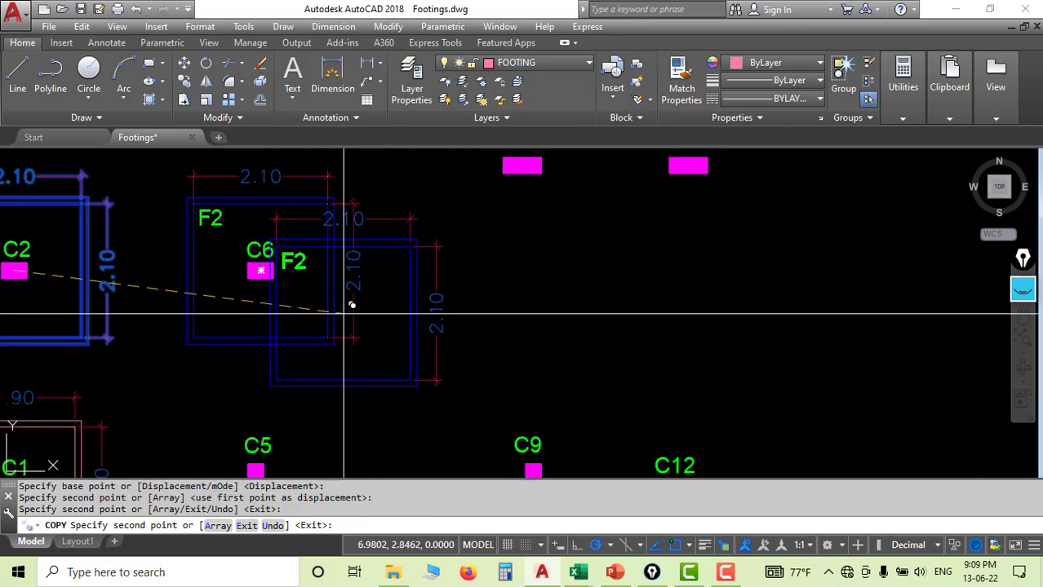
scroll(461, 306, down, 2)
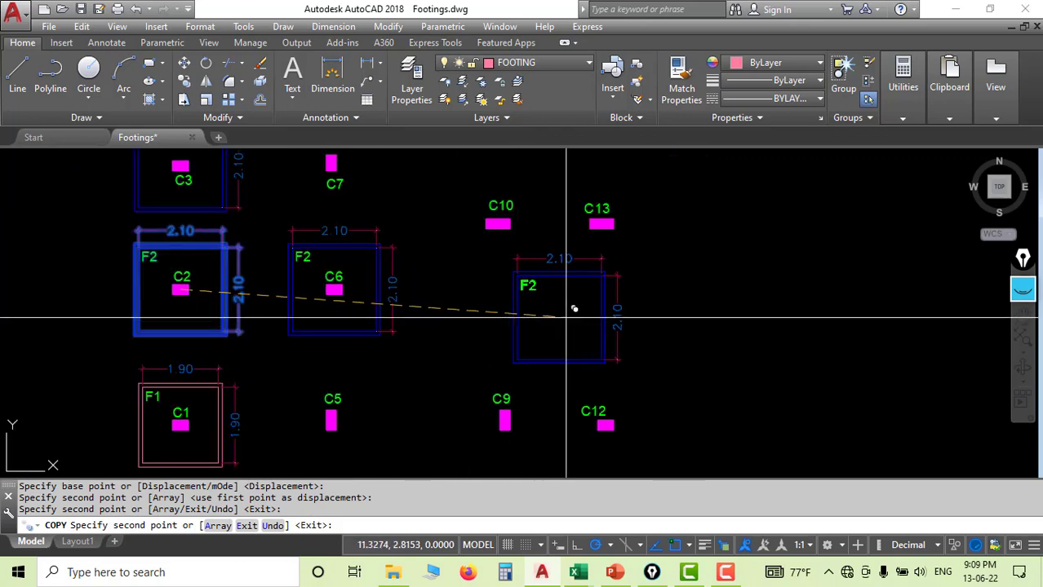
middle_drag(309, 185, 373, 285)
scroll(373, 277, up, 3)
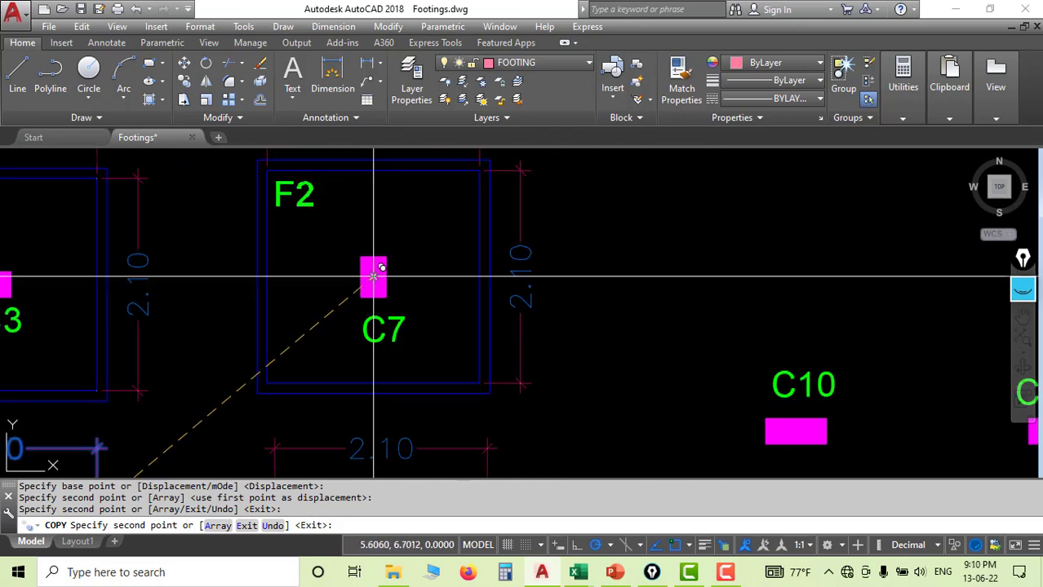
click(373, 278)
scroll(373, 278, down, 6)
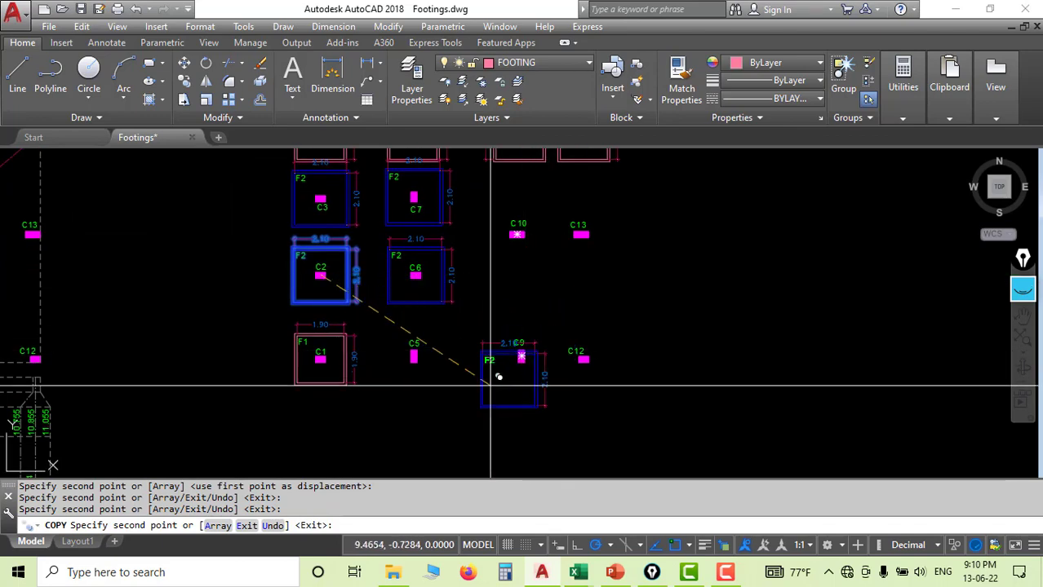
scroll(581, 367, up, 2)
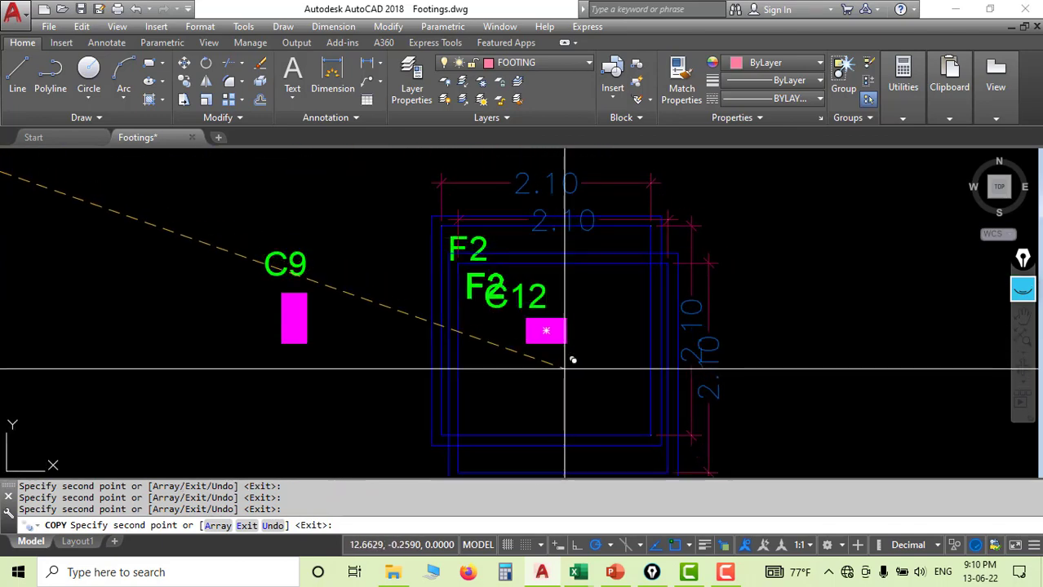
key(Return)
scroll(571, 367, down, 4)
scroll(336, 235, up, 5)
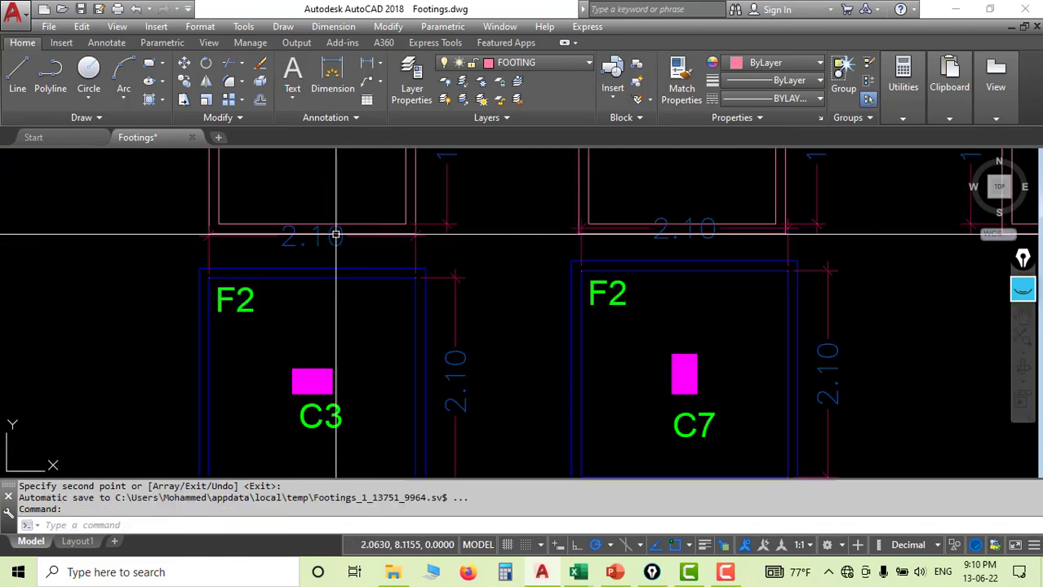
click(430, 249)
click(252, 151)
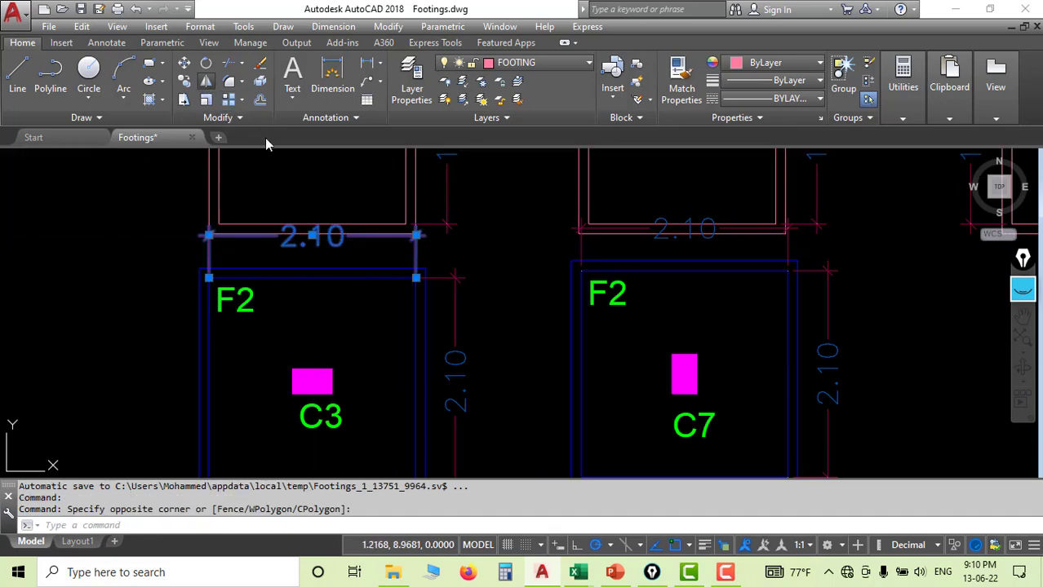
click(206, 80)
scroll(285, 263, down, 2)
click(252, 310)
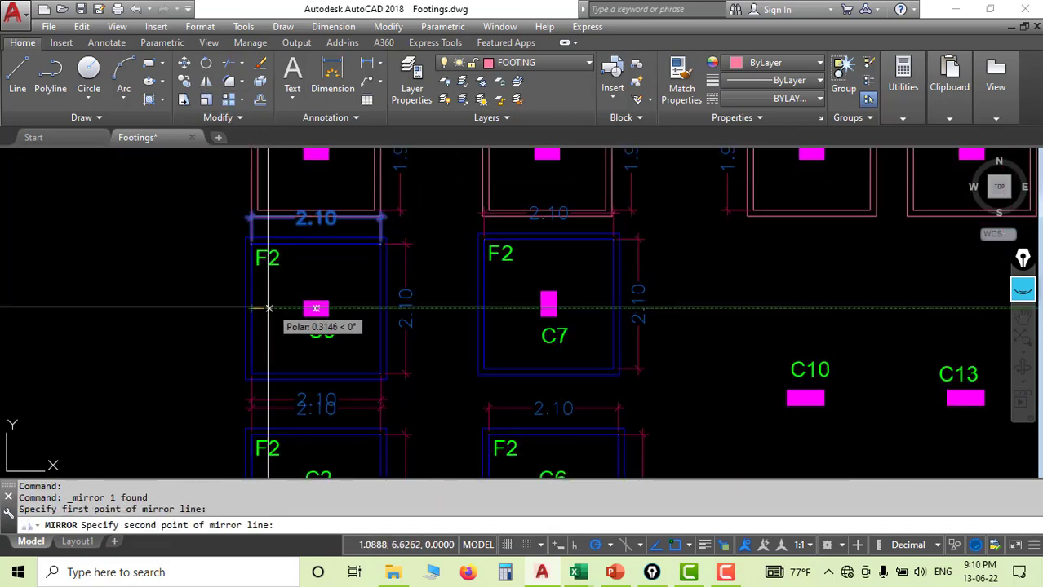
key(Escape)
key(Escape)
Step: Lower the top dimension line of the C3 footing so it clears the F1 footing above it
scroll(326, 273, up, 2)
click(296, 204)
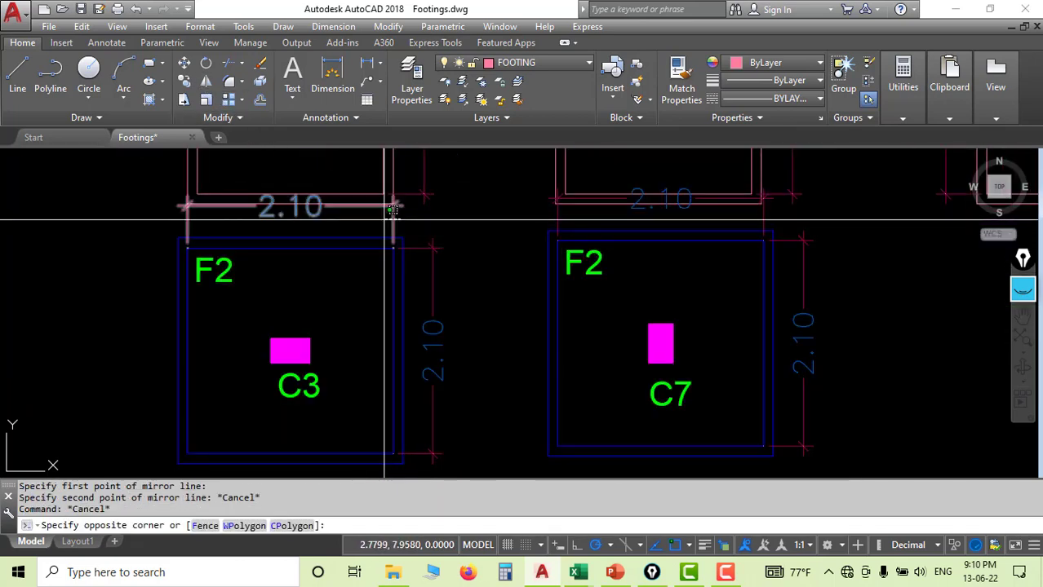
click(393, 206)
scroll(384, 221, up, 3)
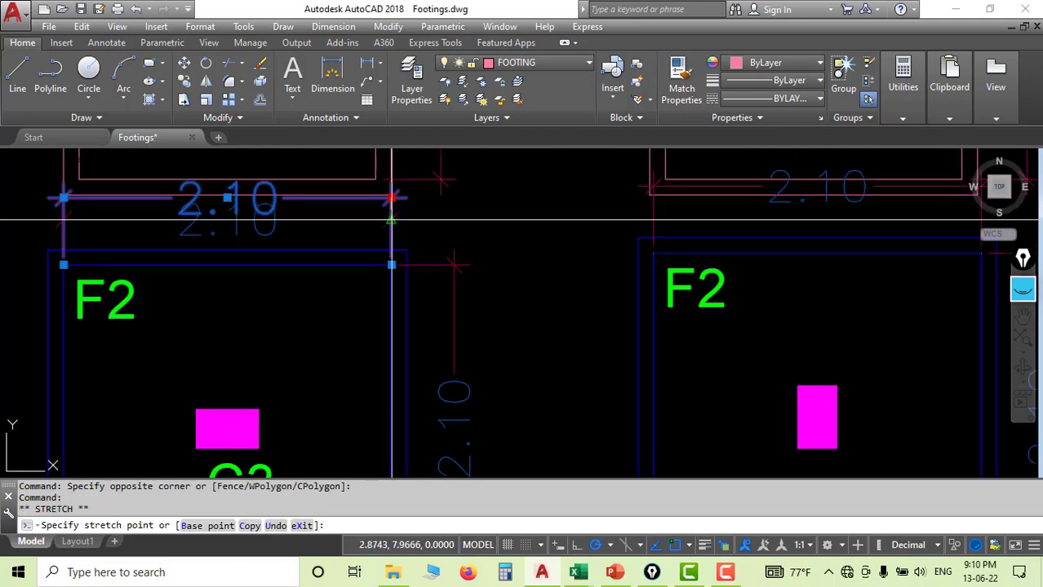
key(Escape)
scroll(343, 261, down, 6)
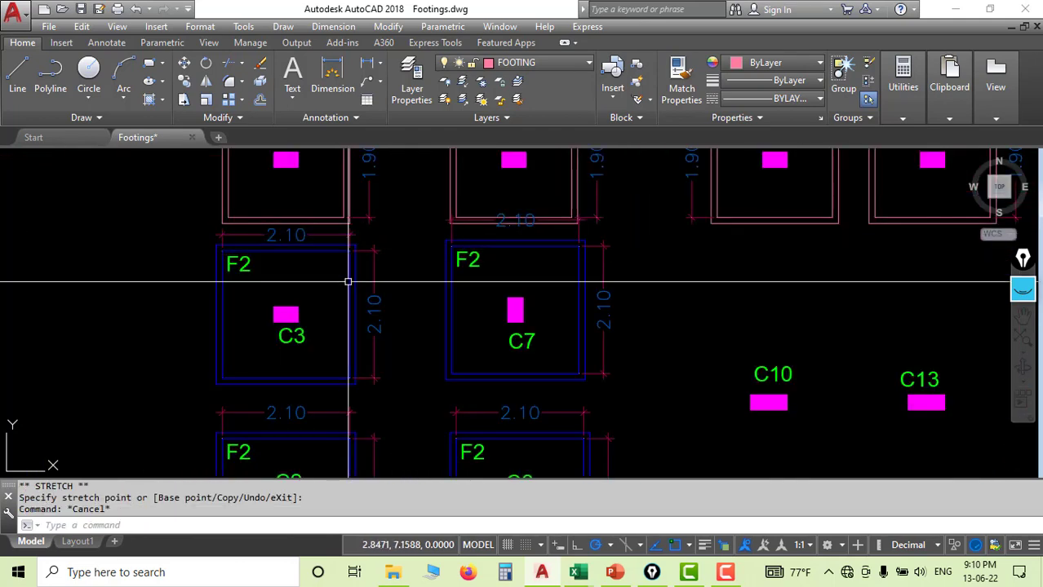
Step: Delete the top width dimension of the F2 footing at column C7
mouse_move(365, 291)
middle_down()
mouse_move(400, 248)
mouse_move(407, 302)
mouse_move(432, 320)
middle_up()
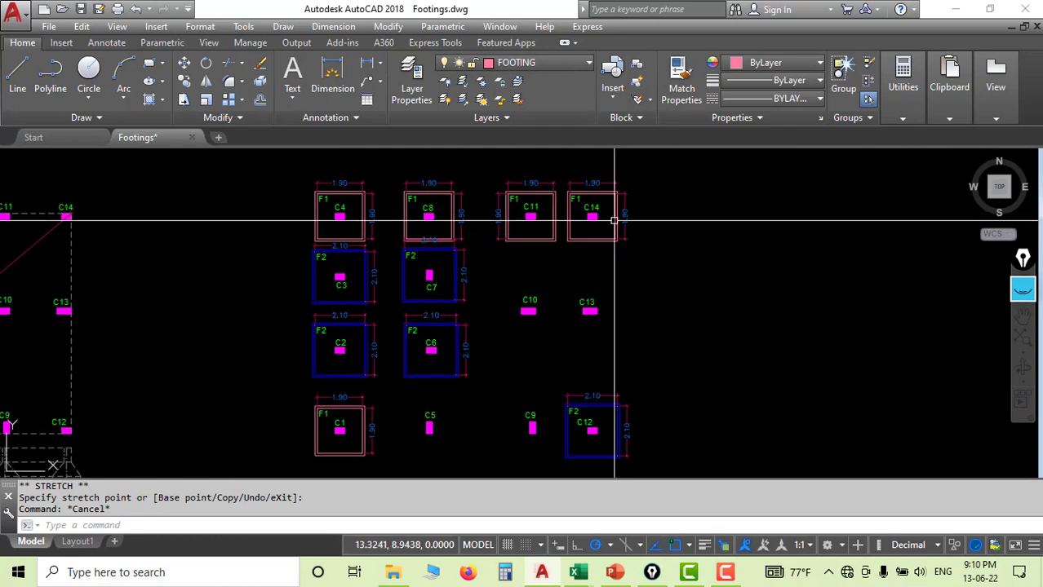
mouse_move(474, 421)
middle_down()
mouse_move(456, 347)
mouse_move(411, 303)
middle_up()
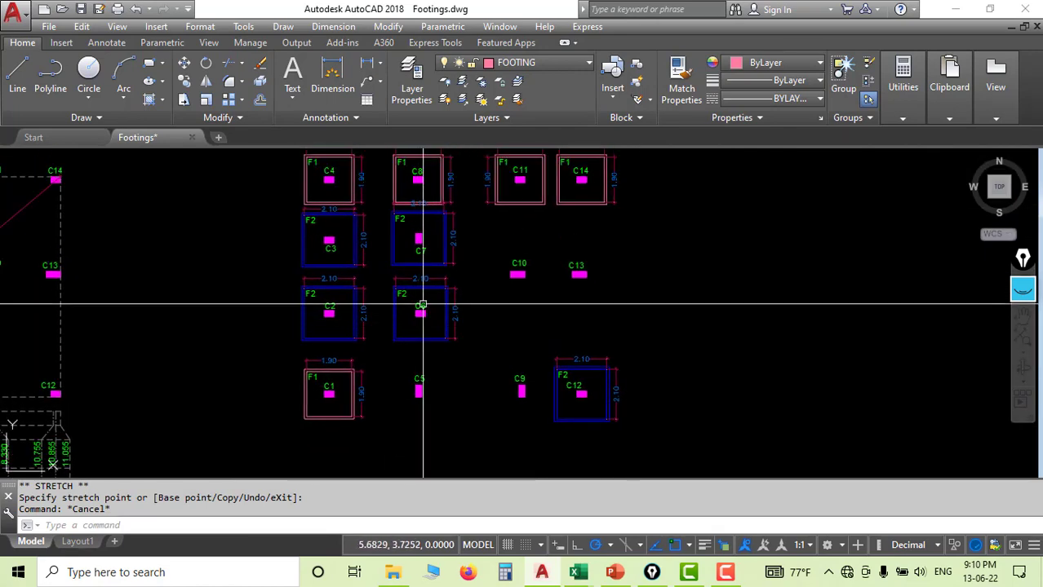
scroll(441, 262, up, 6)
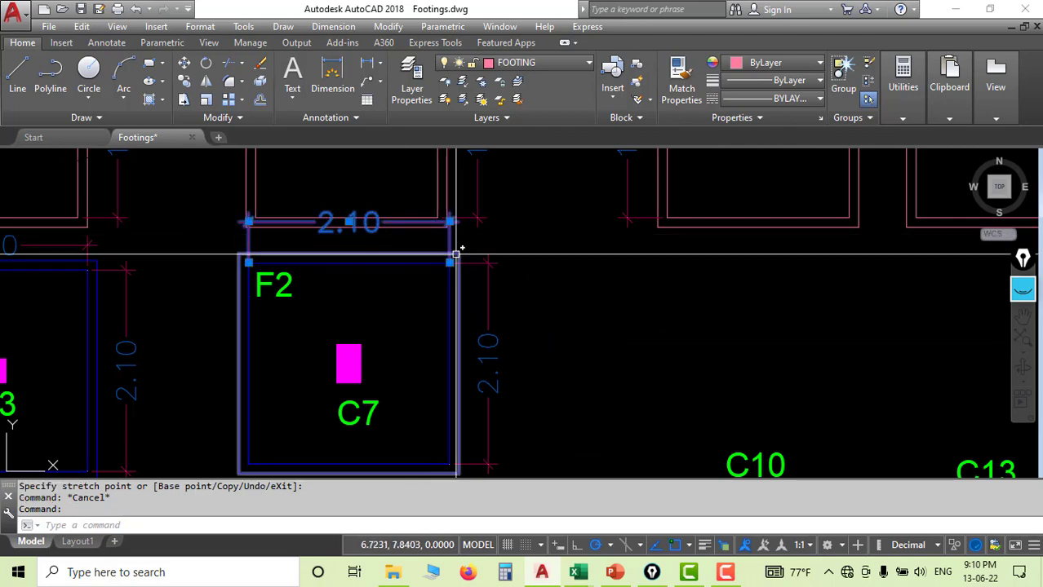
key(Delete)
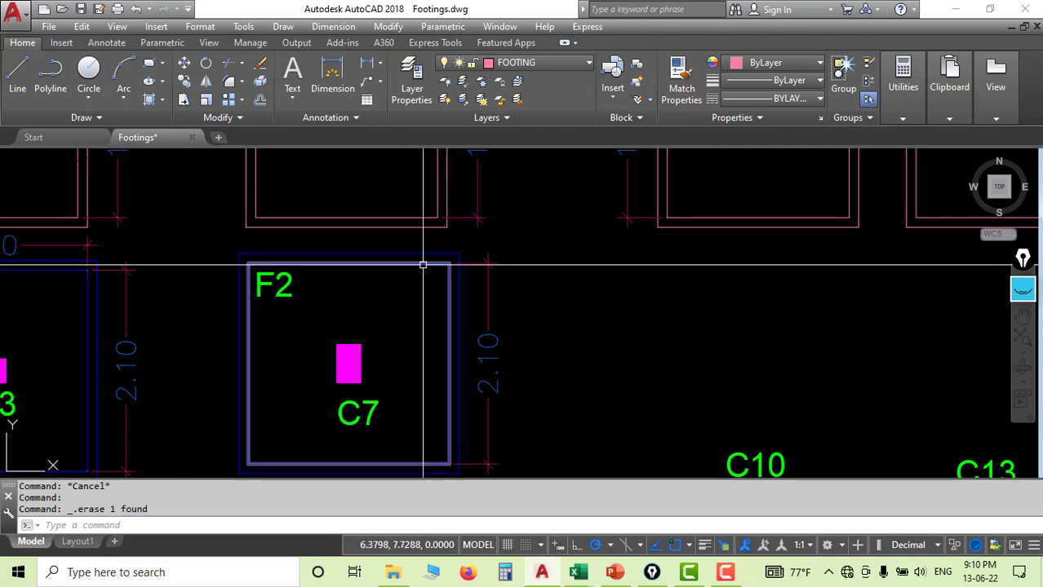
scroll(360, 256, down, 2)
middle_drag(360, 256, 412, 258)
scroll(419, 375, up, 2)
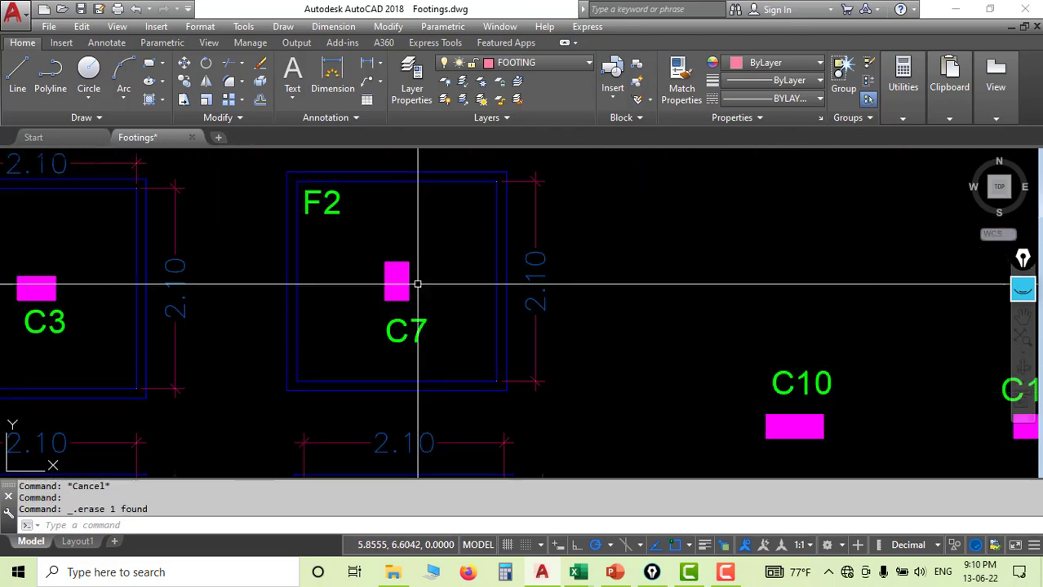
middle_drag(434, 219, 439, 324)
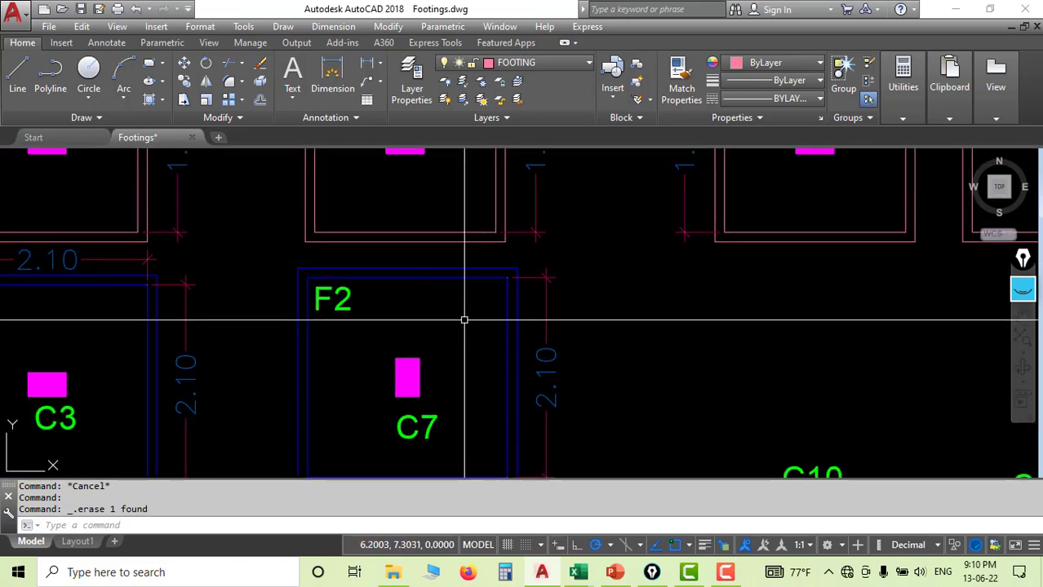
Step: Review the placed F1 and F2 footings across the plan and the columns around them
mouse_move(460, 320)
middle_down()
mouse_move(446, 283)
mouse_move(454, 268)
middle_up()
scroll(453, 268, down, 2)
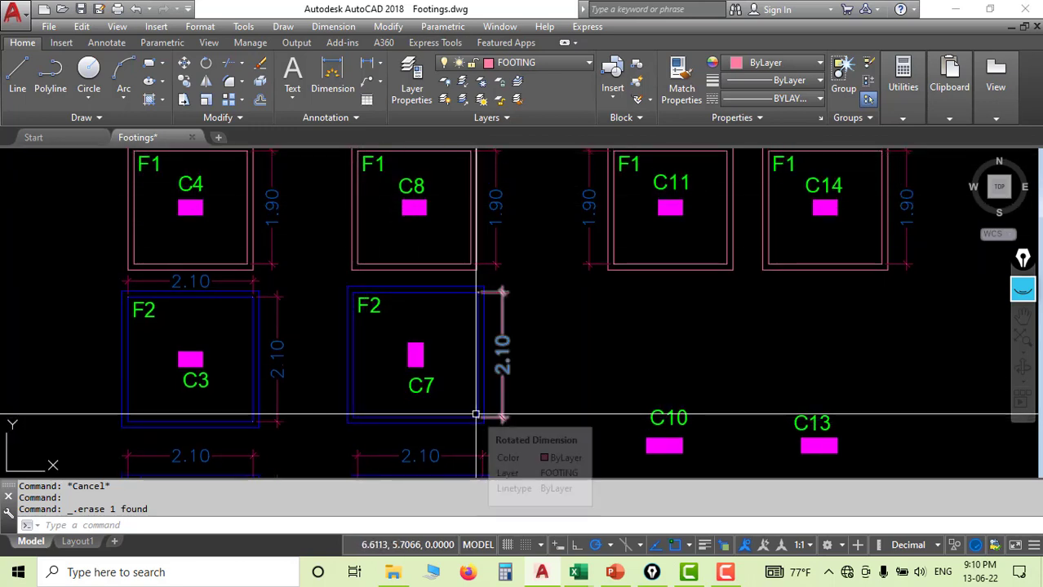
middle_drag(484, 430, 438, 419)
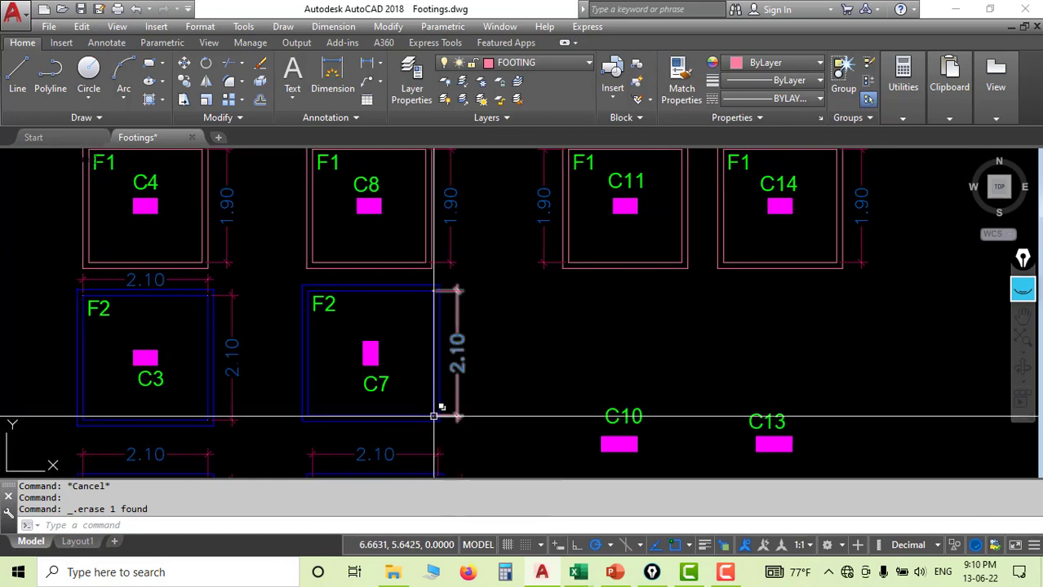
scroll(347, 324, down, 2)
mouse_move(374, 342)
middle_down()
mouse_move(355, 274)
mouse_move(400, 293)
mouse_move(384, 284)
middle_up()
scroll(355, 275, down, 2)
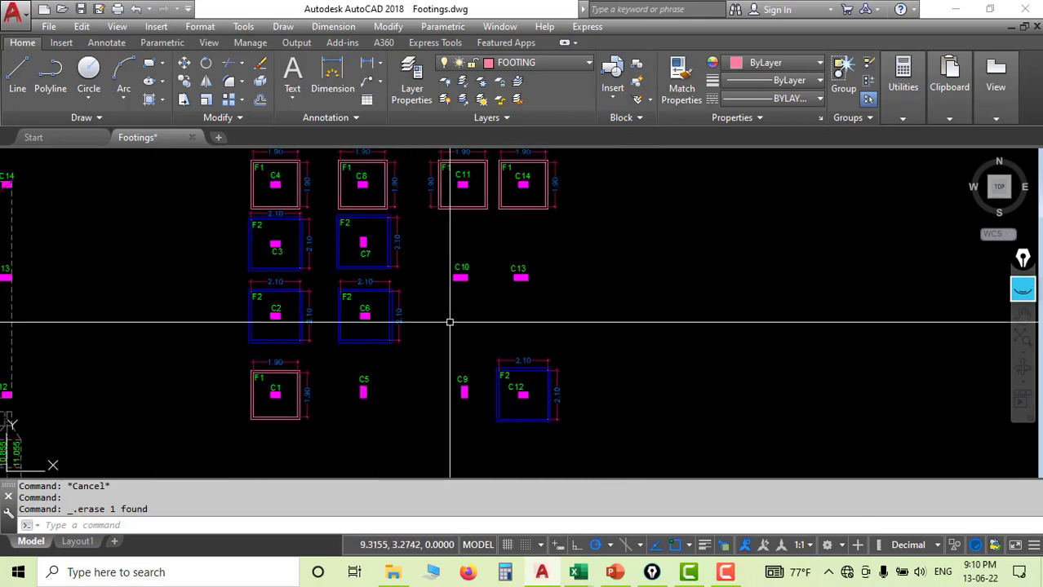
middle_drag(444, 325, 454, 343)
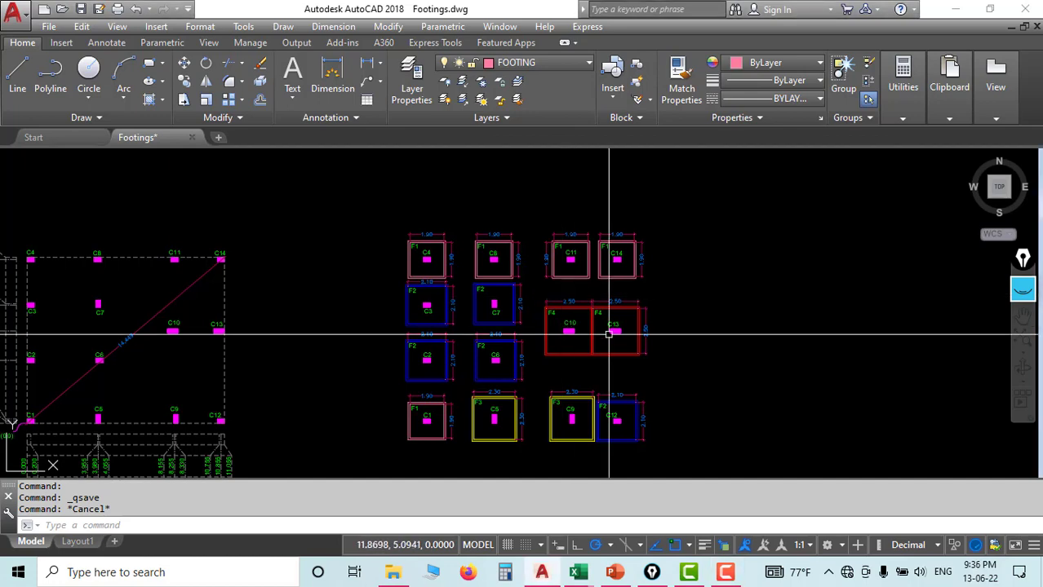
Step: Examine the two adjoining F4 footings at columns C10 and C13 and their width and height dimensions
scroll(608, 335, up, 4)
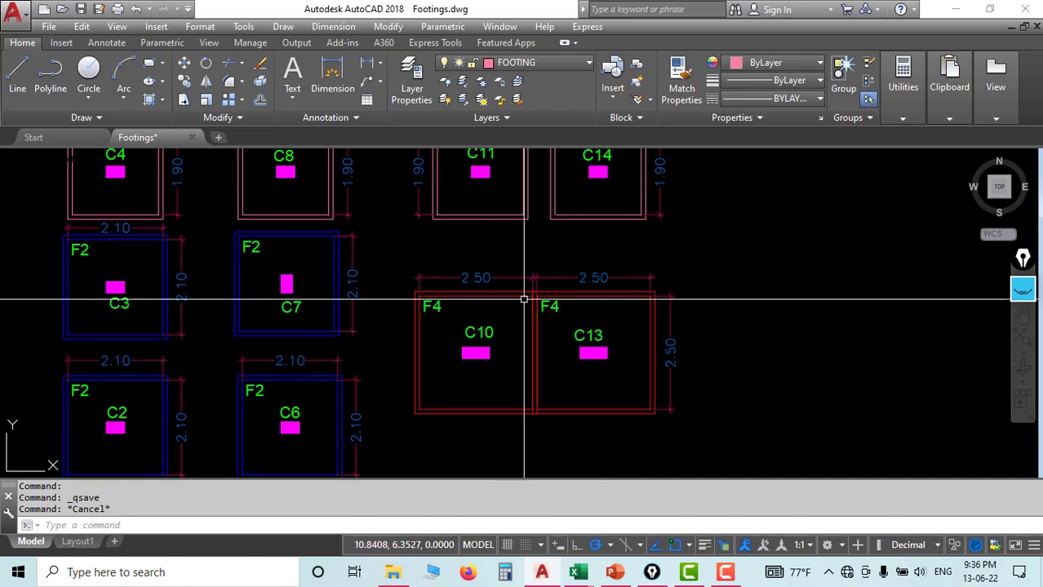
click(670, 347)
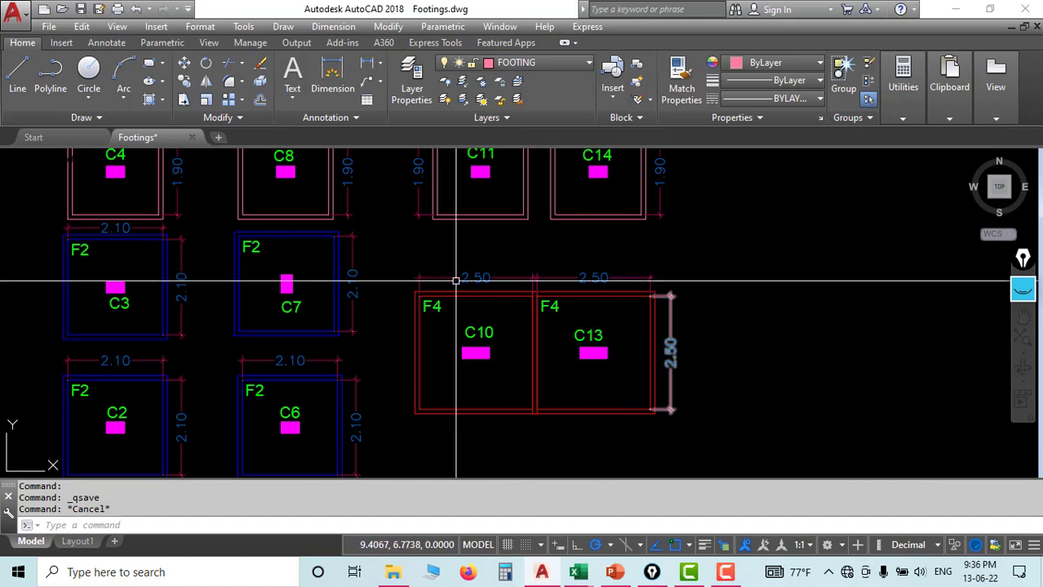
key(Escape)
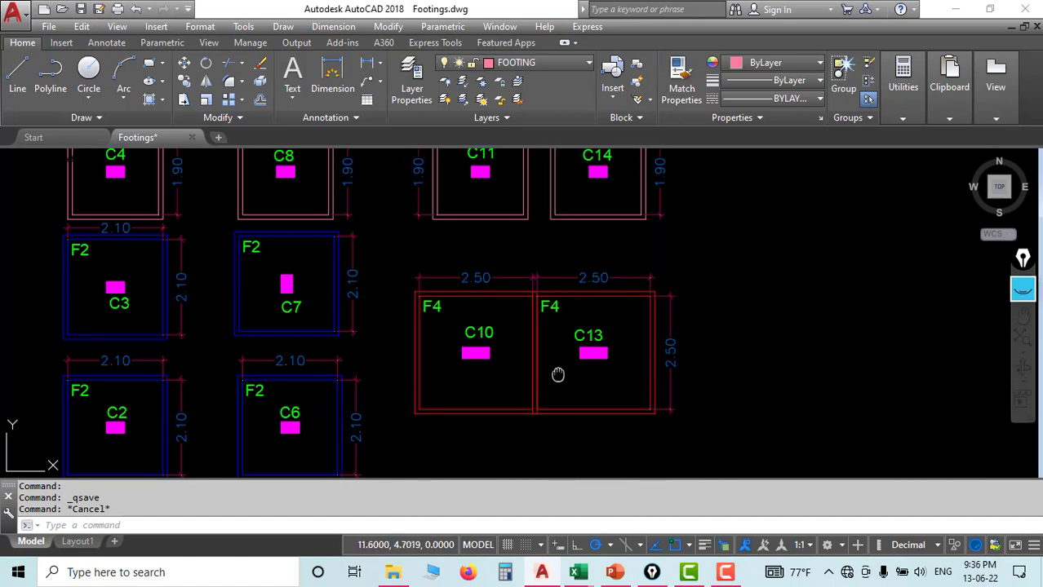
middle_drag(557, 375, 613, 353)
middle_drag(647, 310, 613, 341)
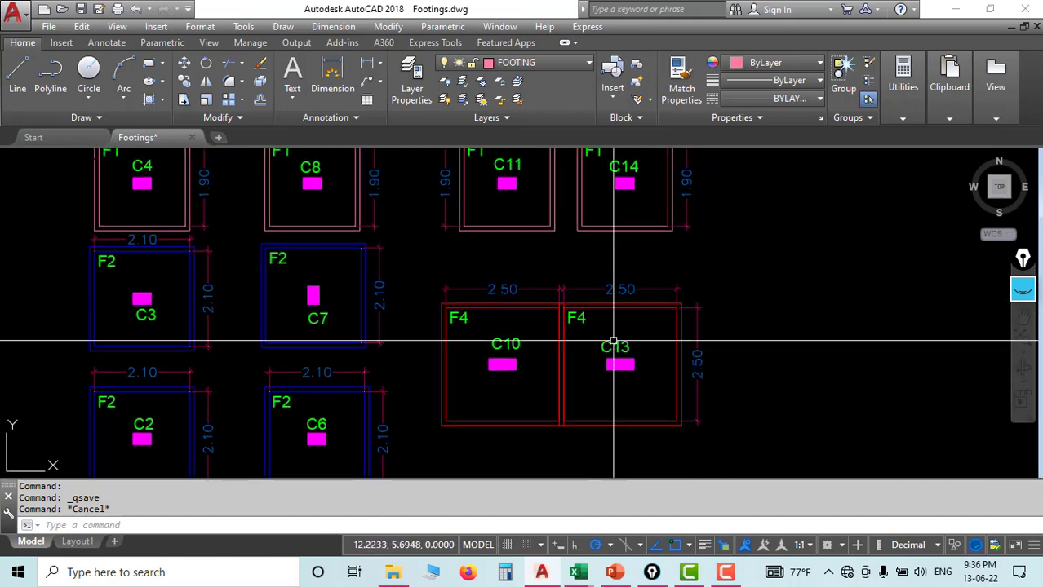
middle_drag(526, 354, 497, 335)
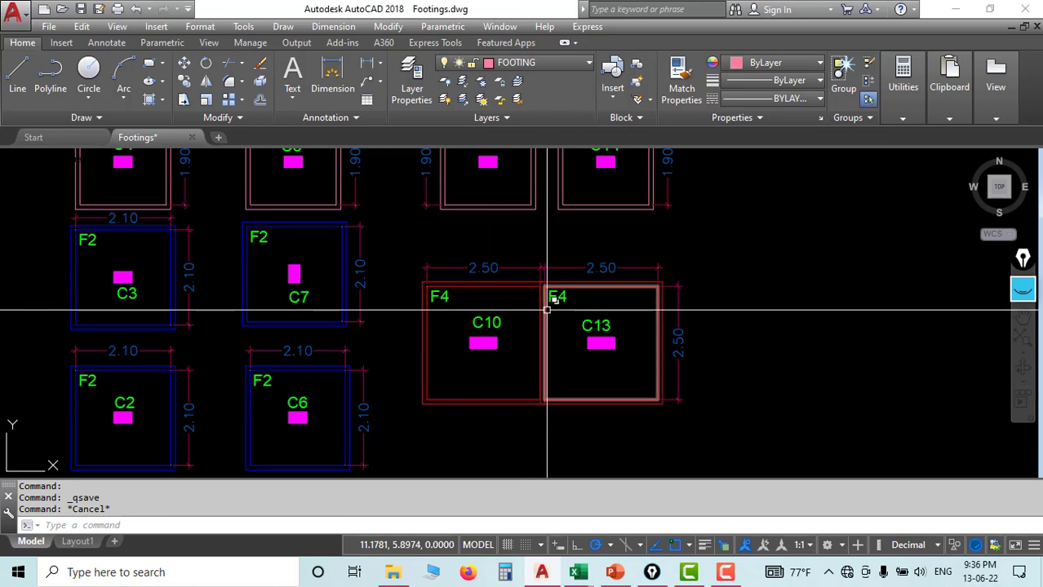
middle_drag(549, 337, 536, 309)
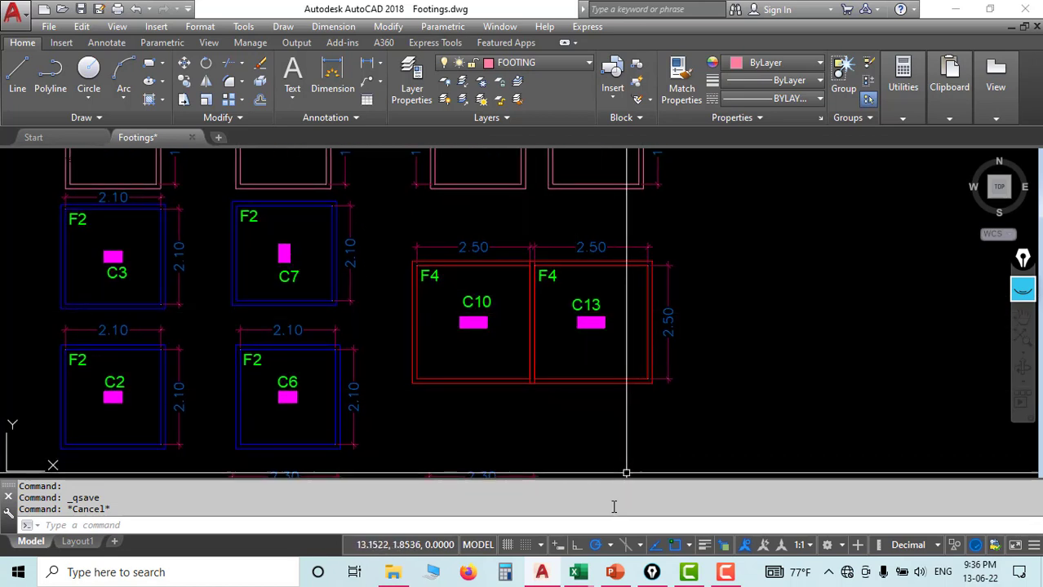
Step: Switch to the Footings workbook in Excel and check the footing design loads in the last column row
mouse_move(582, 575)
click(438, 533)
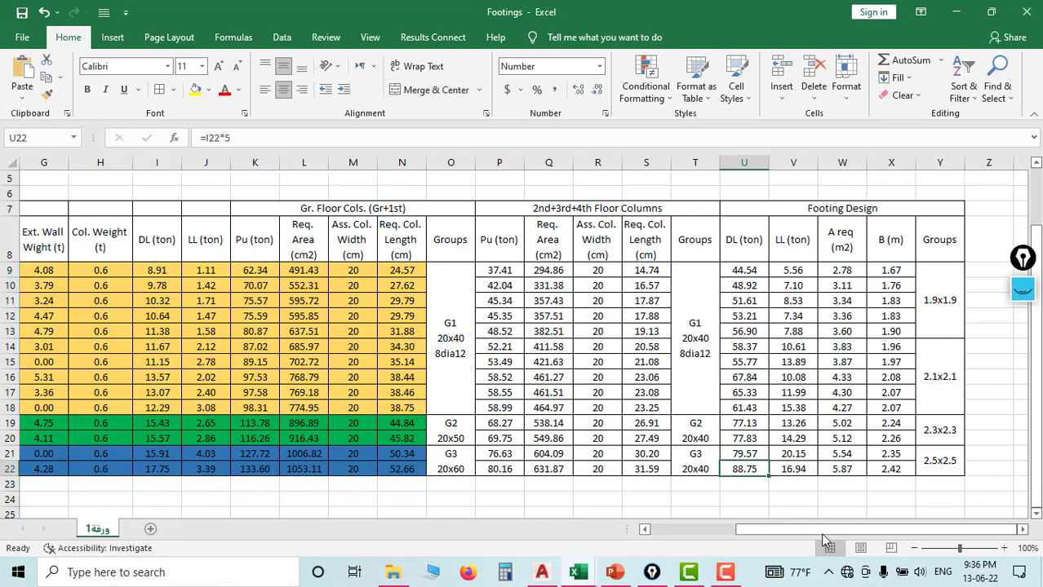
drag(821, 532, 845, 531)
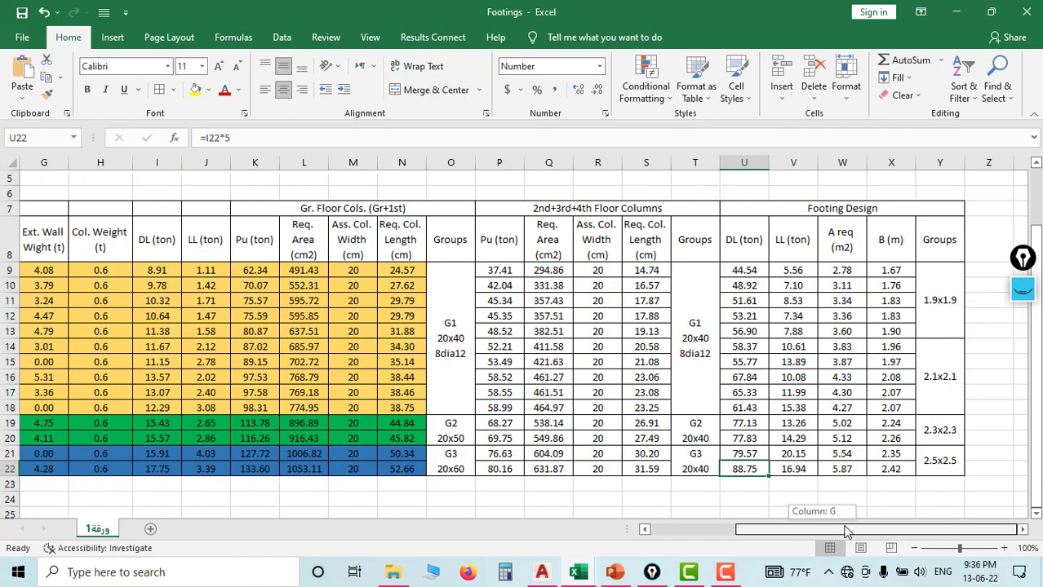
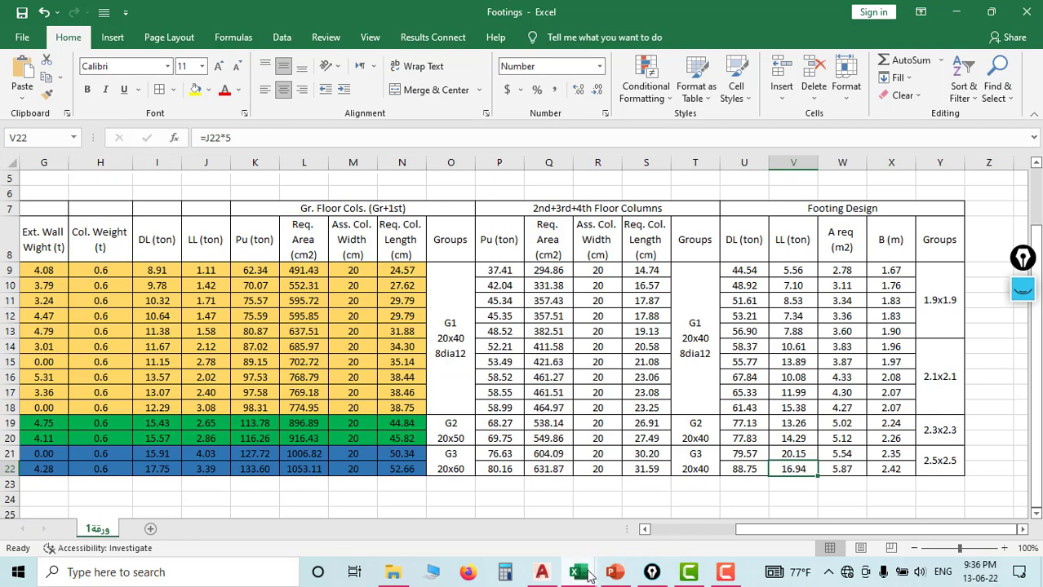
Step: Switch to the Rectangular Footings workbook and review its service loads, trial footing depth, and punching and beam shear checks
mouse_move(589, 575)
click(747, 482)
scroll(310, 336, up, 10)
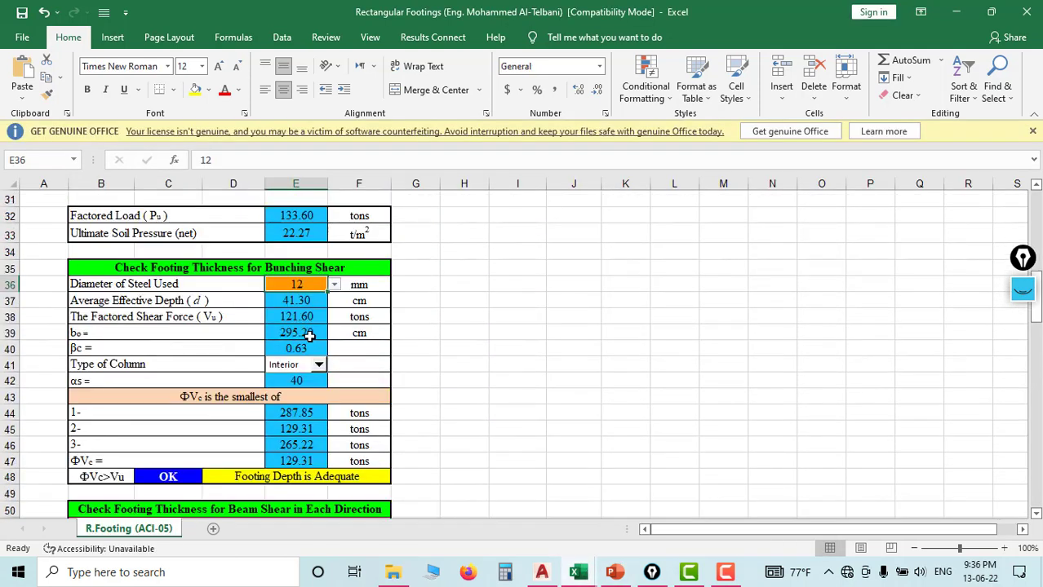
scroll(310, 336, up, 8)
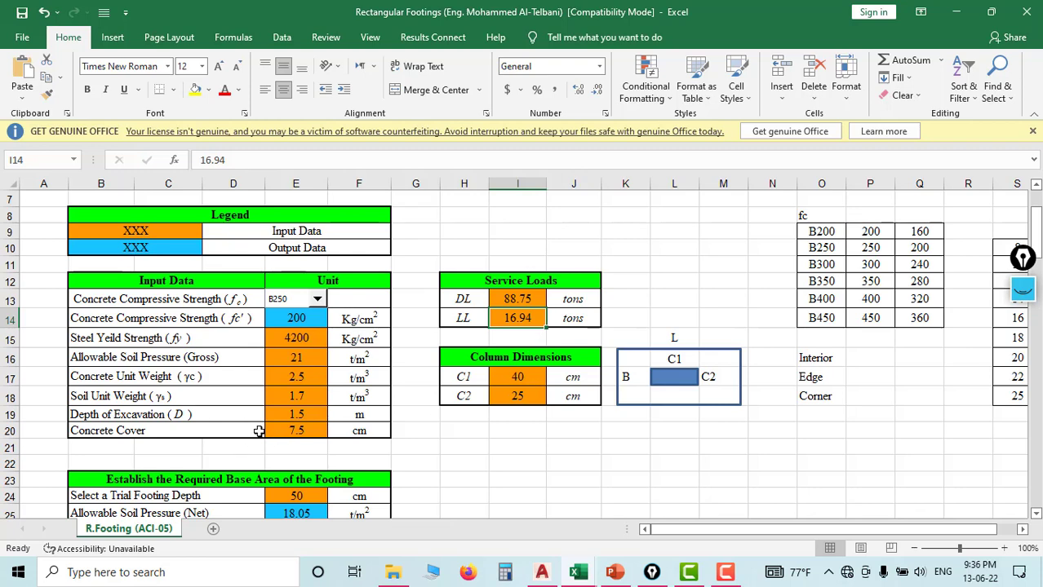
scroll(296, 338, down, 2)
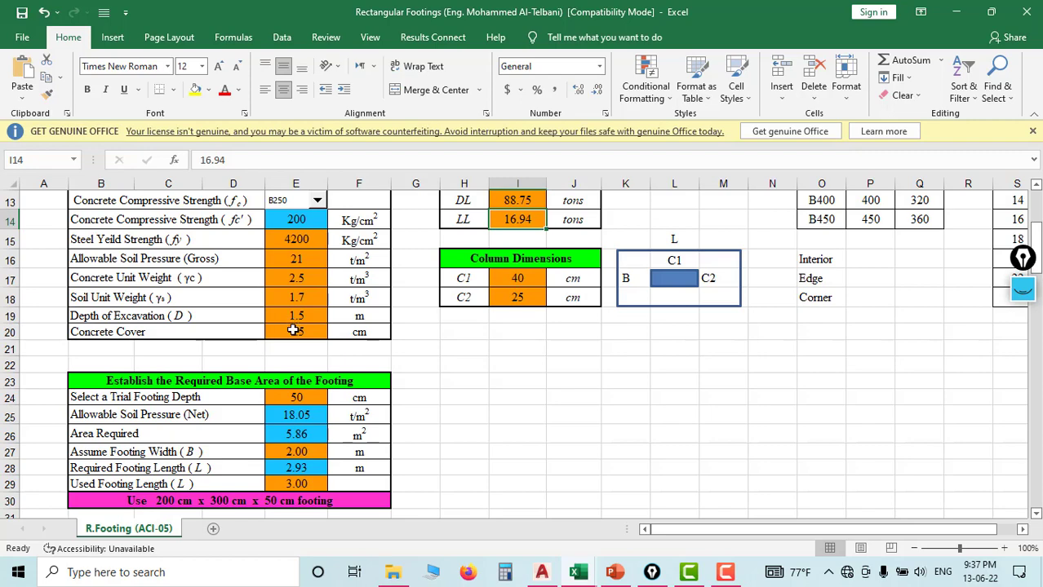
scroll(344, 395, down, 6)
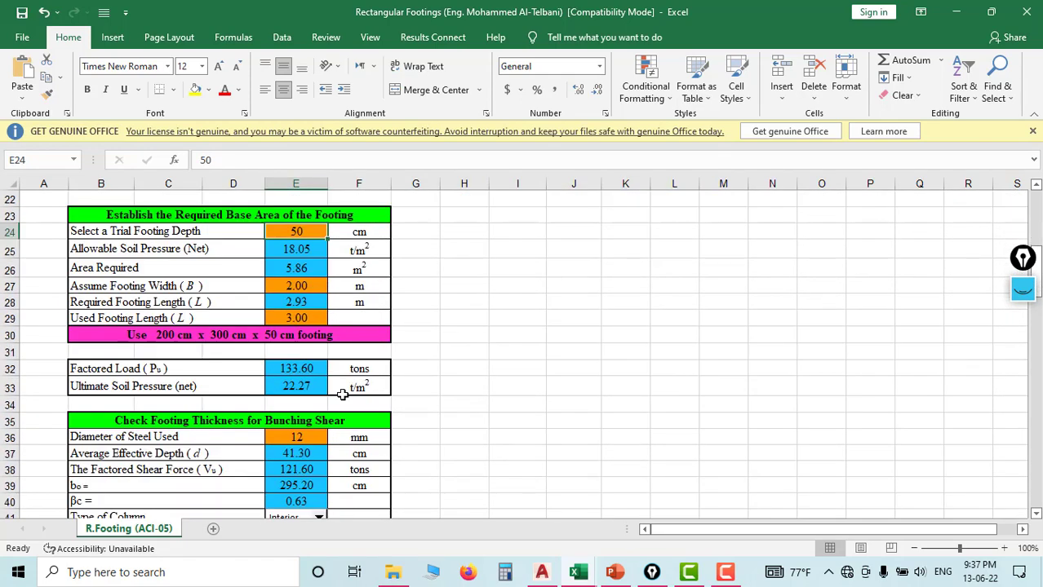
scroll(296, 392, down, 2)
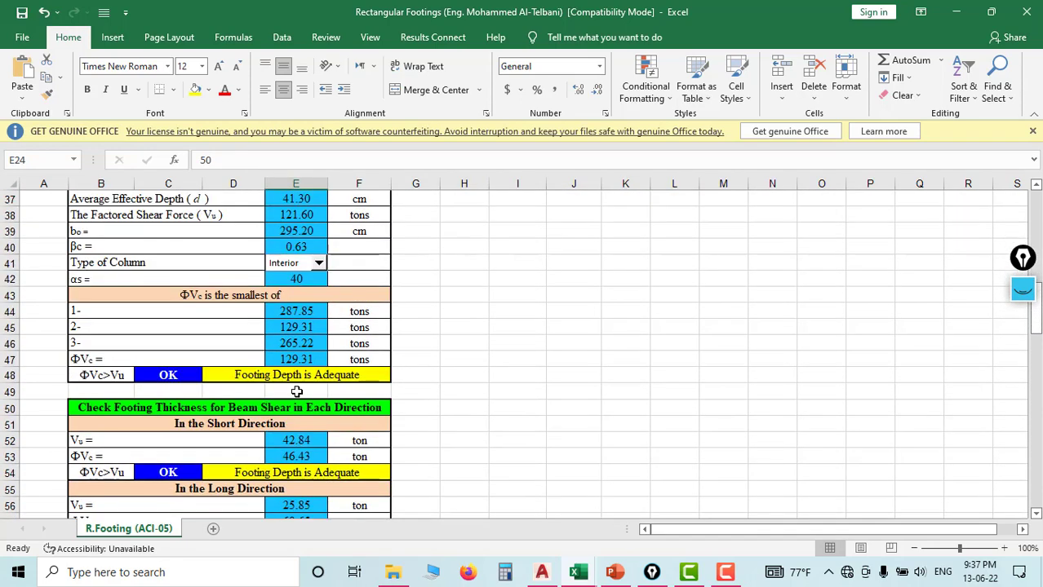
scroll(291, 399, down, 3)
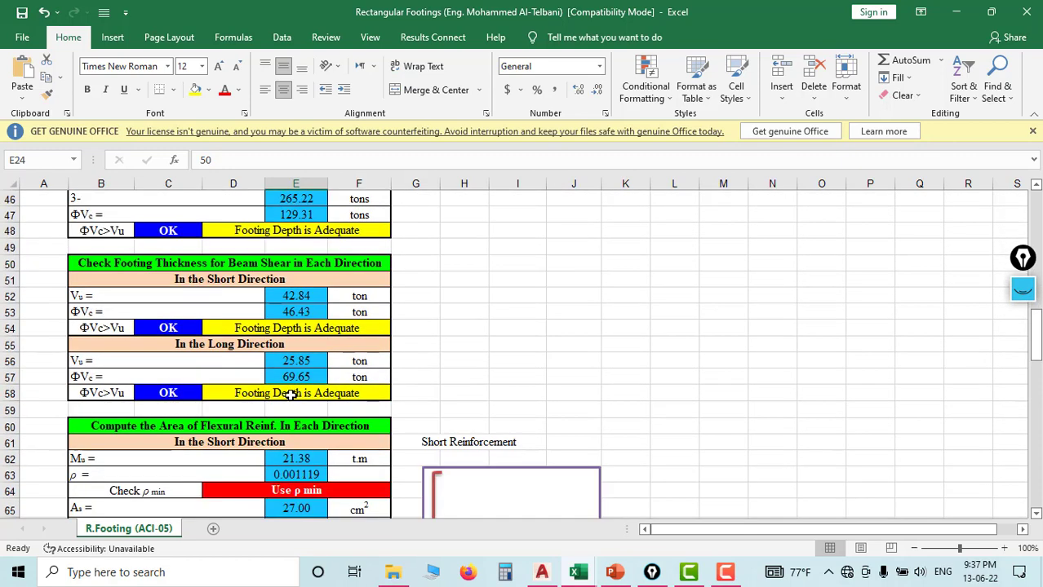
Step: Check the assumed footing width, used length and recommended footing size in the base area section
scroll(287, 396, up, 5)
scroll(292, 383, up, 2)
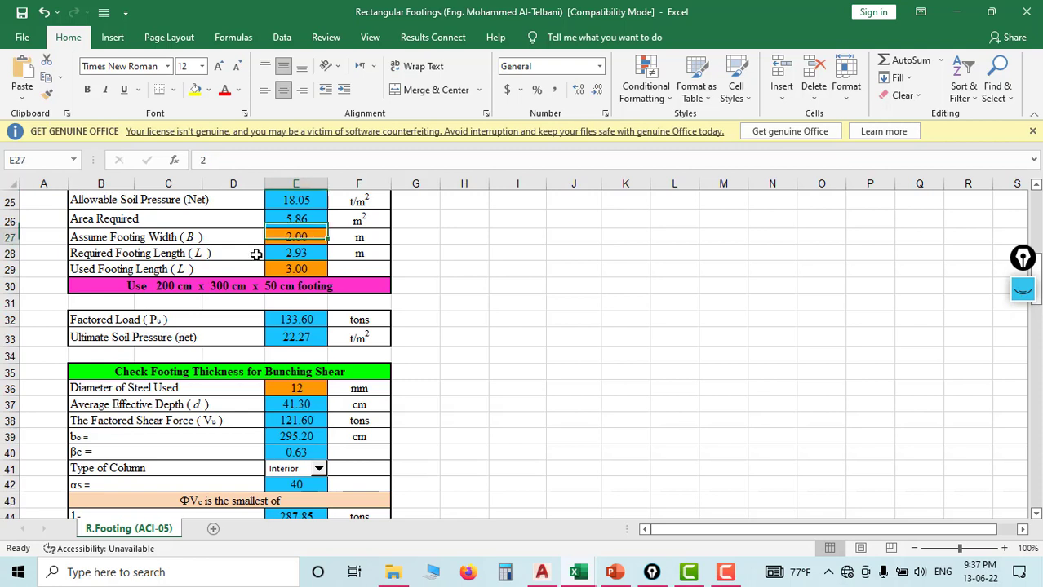
click(165, 285)
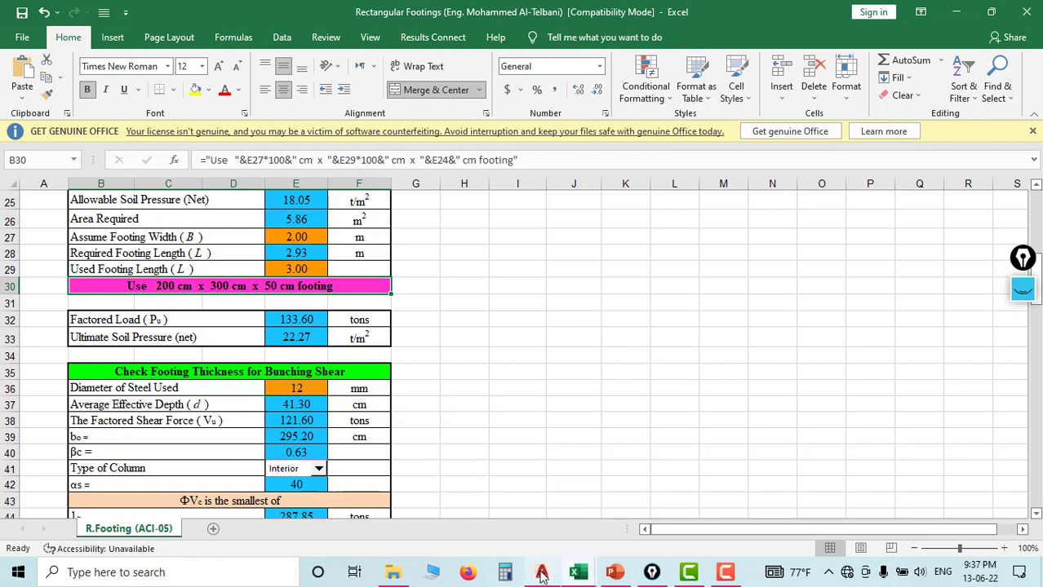
mouse_move(541, 575)
click(331, 372)
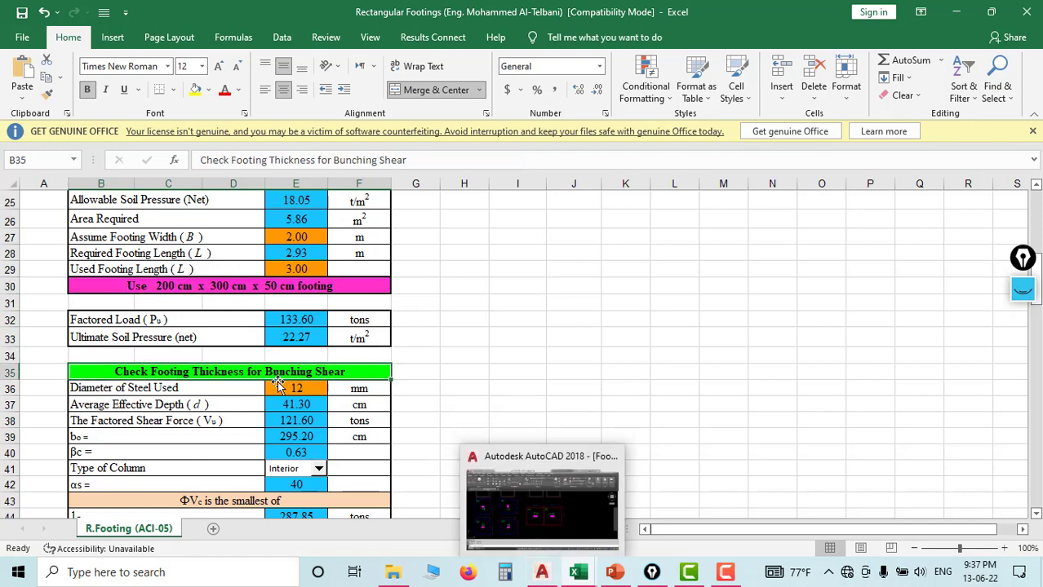
Step: Review the flexural reinforcement calculated for the short and long directions of the rectangular footing
scroll(332, 383, down, 5)
scroll(332, 384, down, 4)
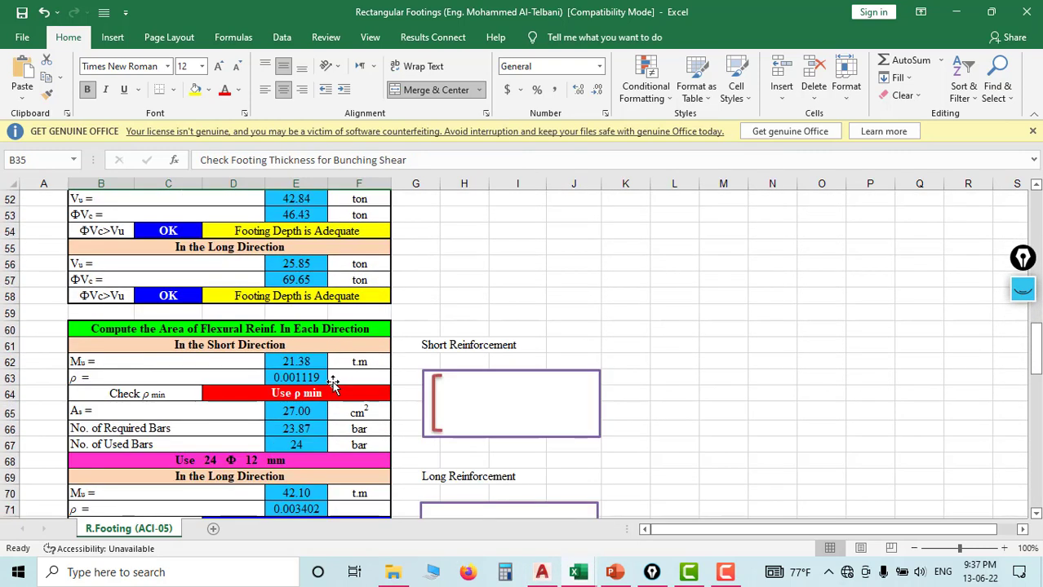
double_click(440, 430)
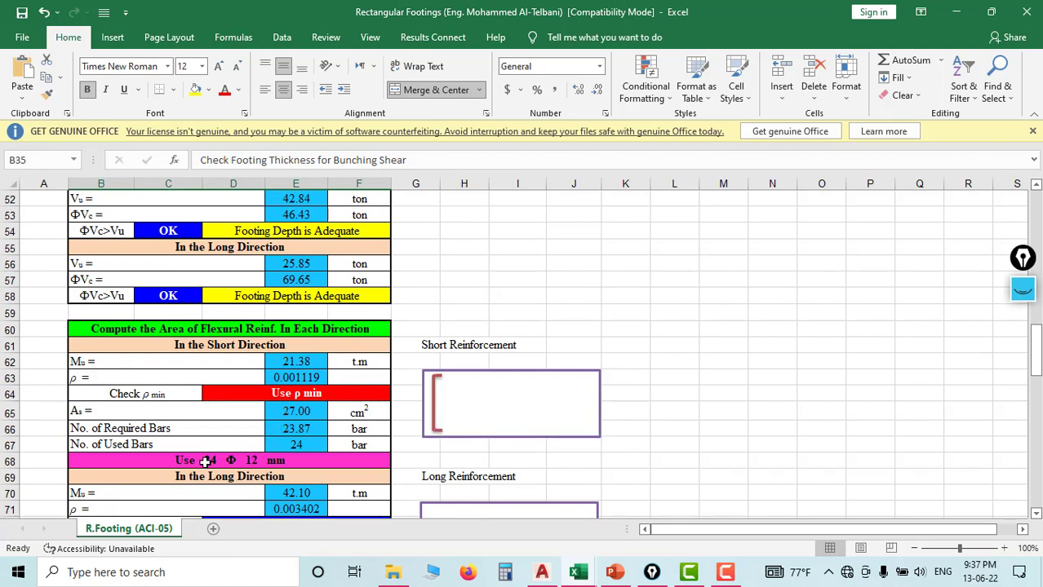
scroll(305, 427, down, 2)
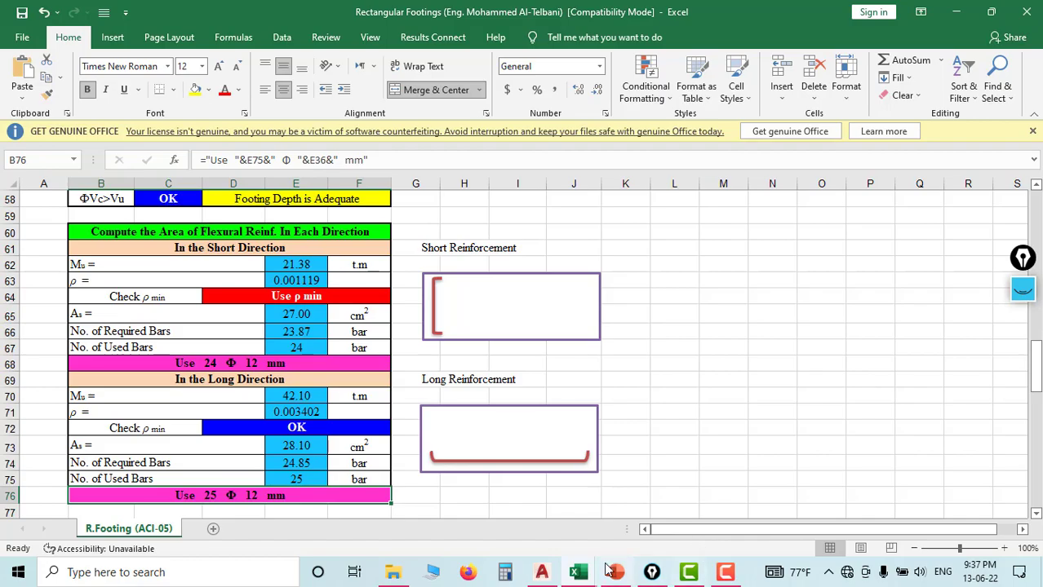
Step: Switch back to AutoCAD and examine the second footings plan, with the rectangular F4 footings at C10 and C13
click(542, 573)
scroll(483, 293, down, 5)
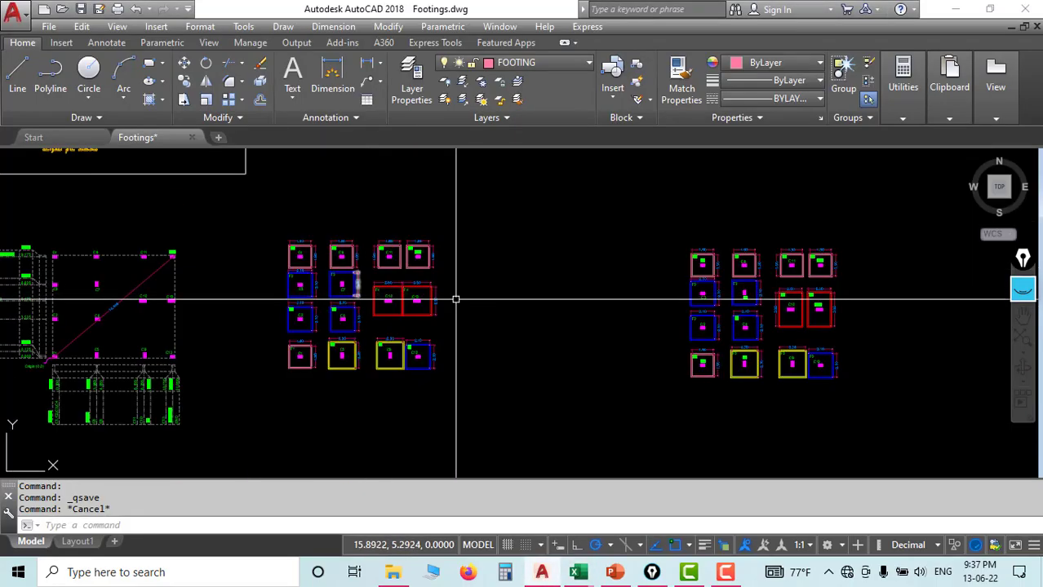
middle_drag(453, 298, 291, 305)
scroll(568, 329, up, 5)
middle_drag(568, 329, 543, 356)
scroll(516, 322, down, 2)
mouse_move(517, 322)
middle_down()
mouse_move(499, 326)
mouse_move(487, 263)
middle_up()
scroll(547, 366, up, 2)
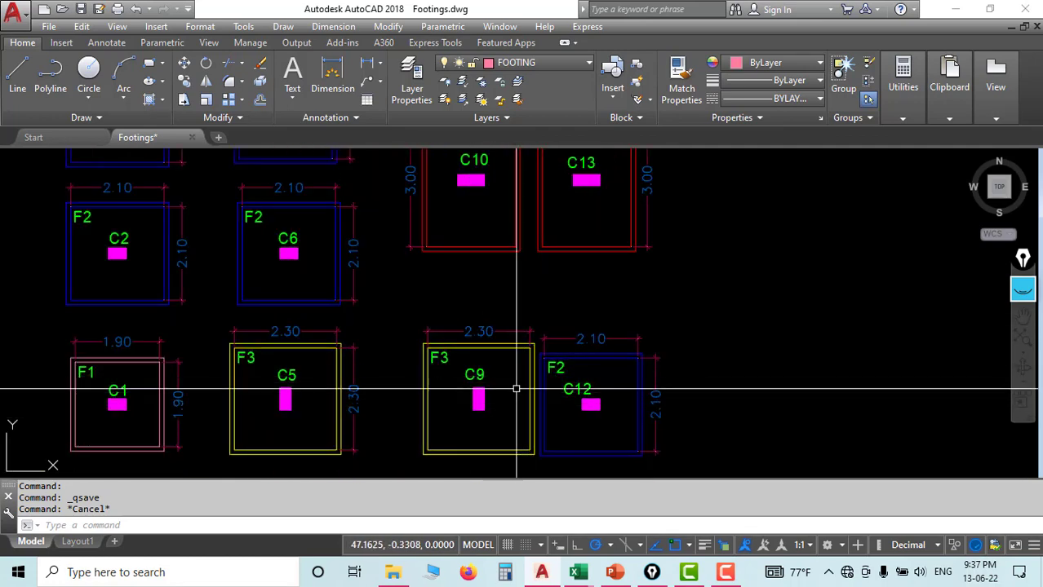
middle_drag(526, 289, 530, 354)
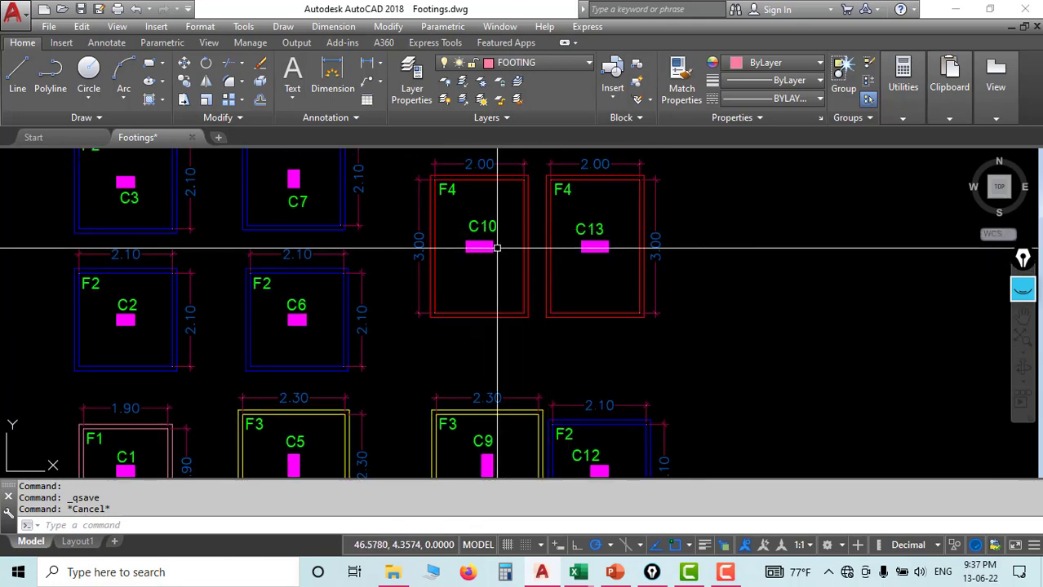
scroll(491, 361, down, 4)
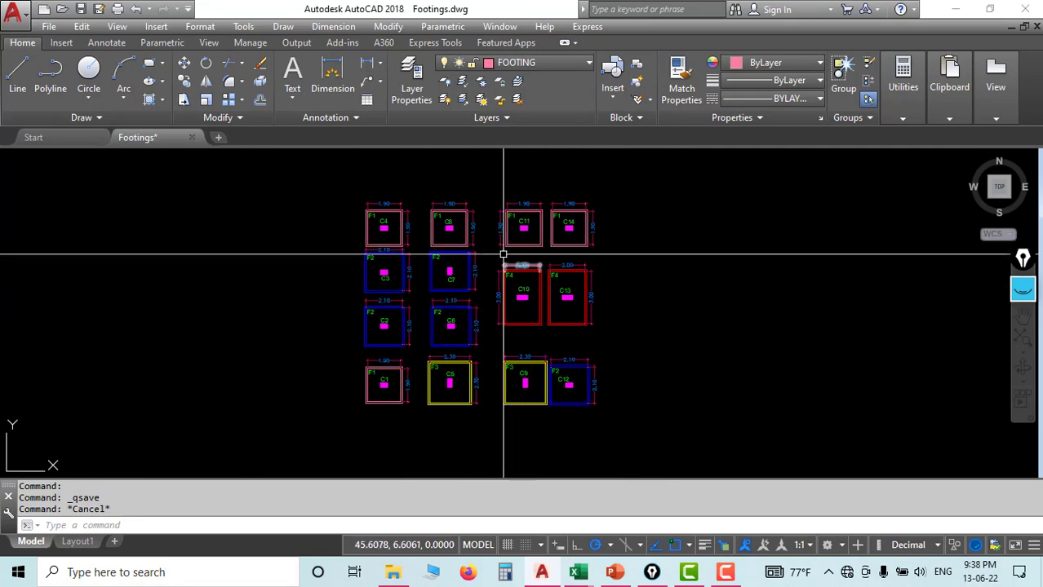
Step: Examine the isolated footings schedule for F1 to F4 and select the whole table with its title
scroll(514, 257, down, 4)
middle_drag(464, 248, 524, 365)
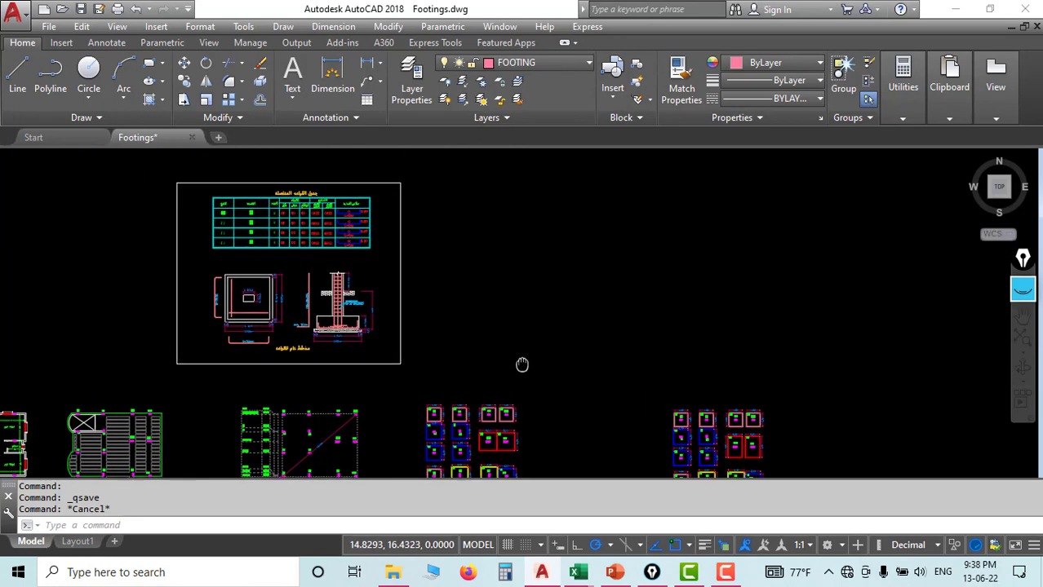
scroll(243, 188, up, 2)
scroll(249, 191, up, 4)
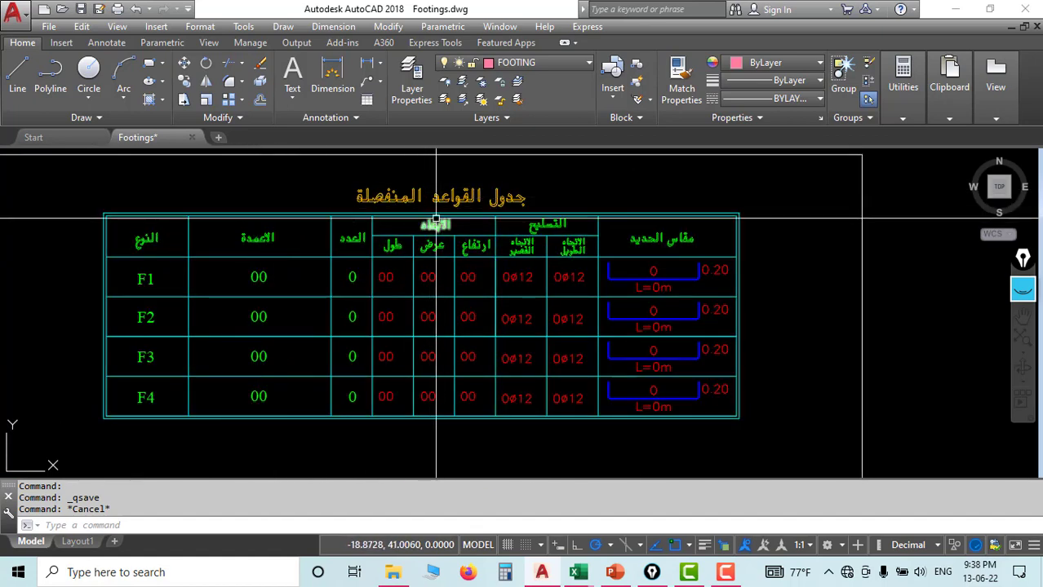
scroll(391, 187, down, 2)
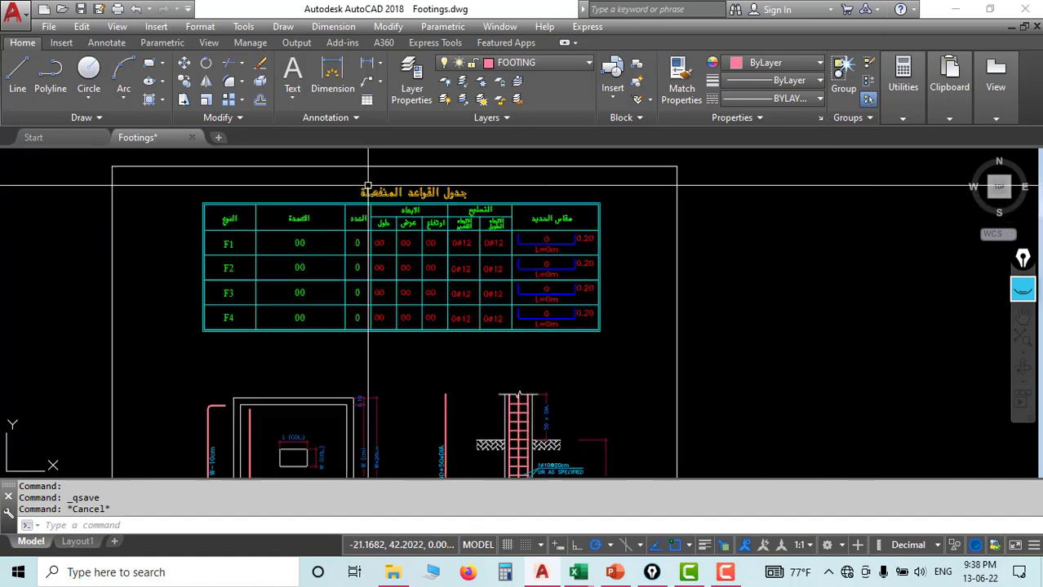
click(618, 183)
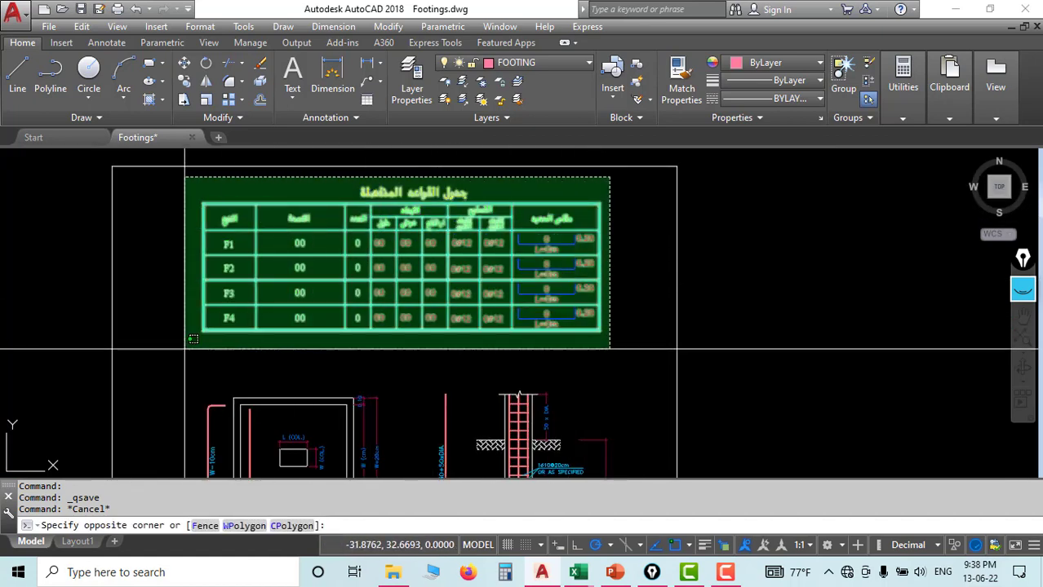
click(186, 343)
Step: Examine the typical footing plan, reinforcement and column section details below the schedule
middle_drag(477, 331, 503, 225)
scroll(531, 333, up, 2)
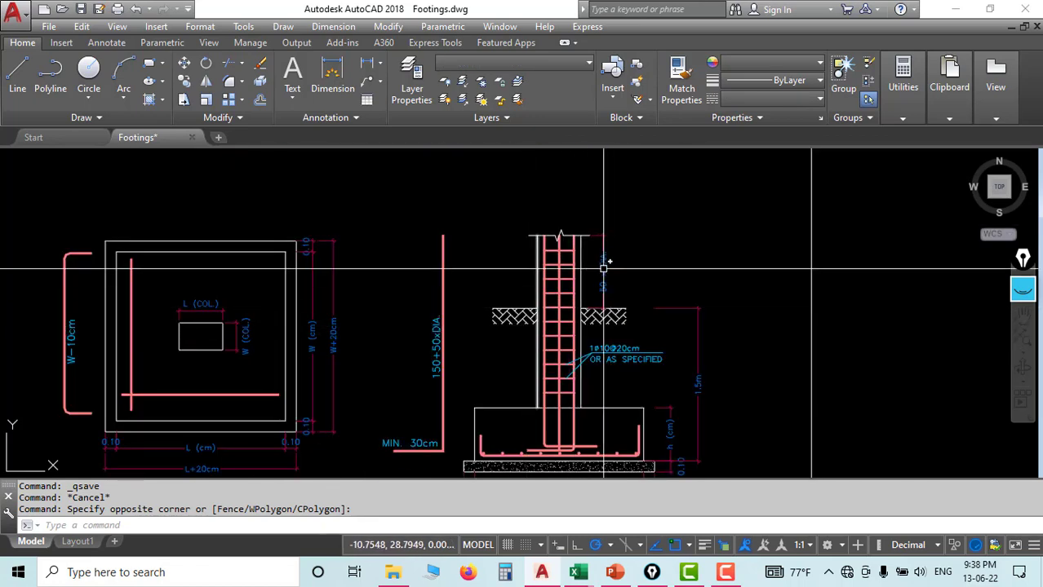
middle_drag(606, 263, 641, 244)
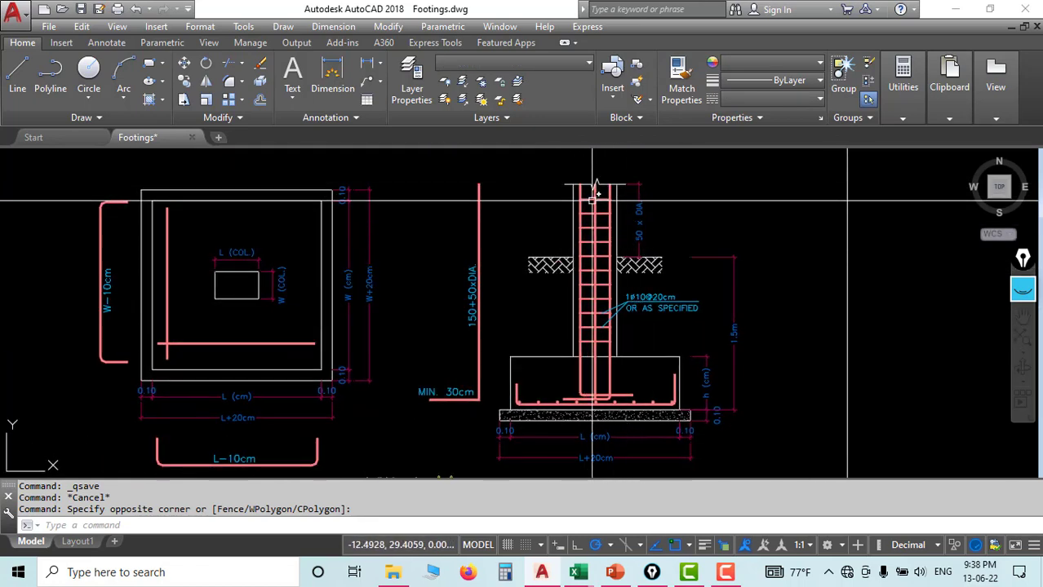
Step: Examine the dimension labels on the typical footing section and plan, including the footing depth, 1.5 m foundation depth and 0.10 offsets
scroll(584, 211, down, 2)
scroll(599, 208, up, 2)
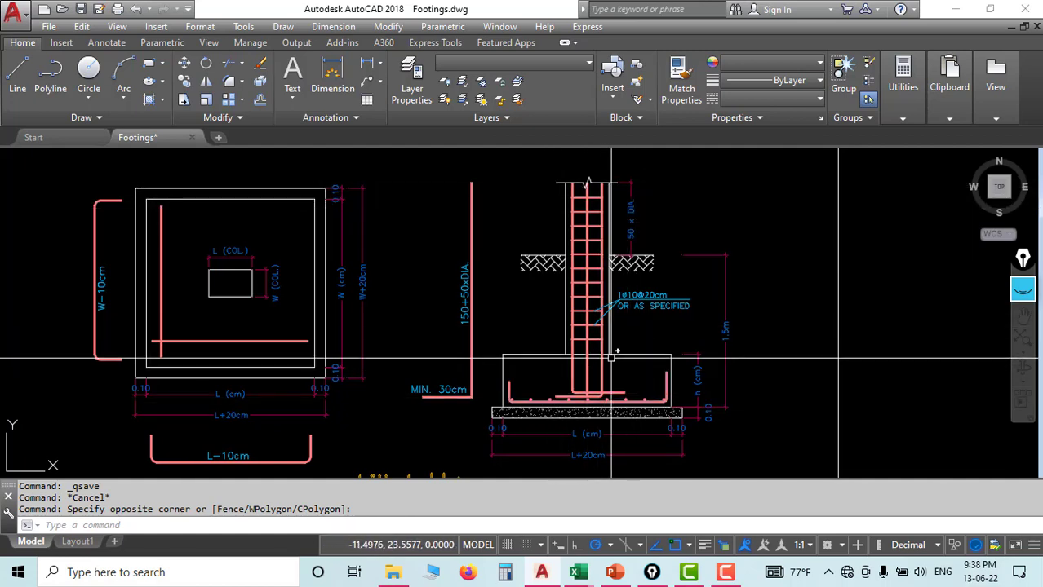
middle_drag(729, 325, 684, 305)
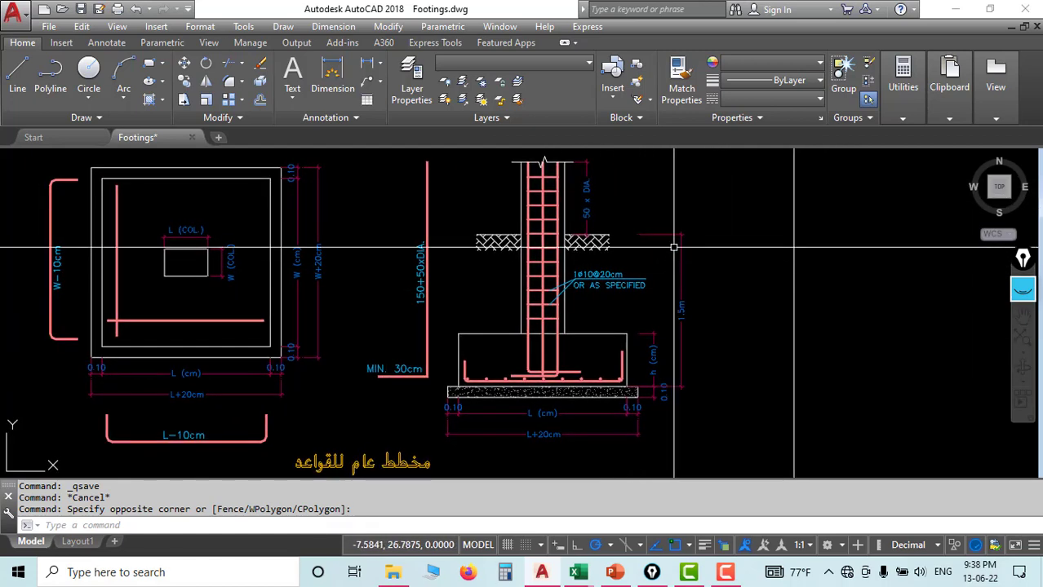
scroll(682, 378, up, 2)
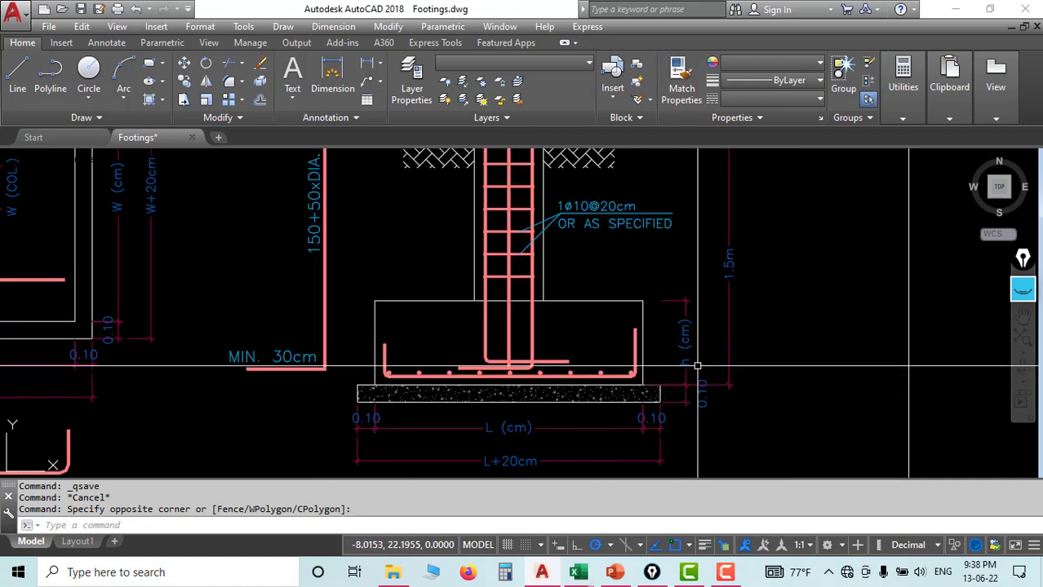
middle_drag(683, 334, 793, 286)
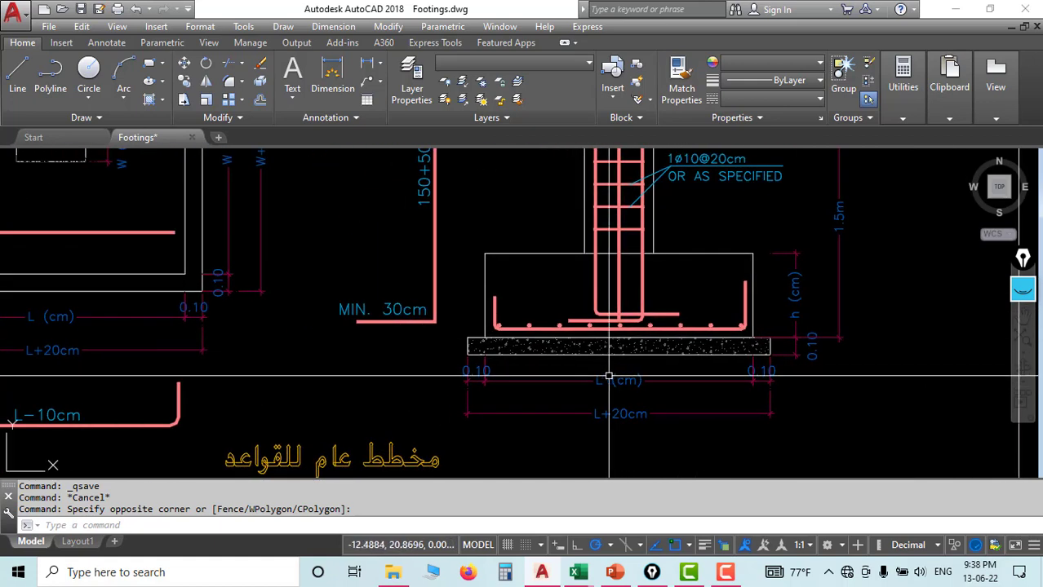
scroll(582, 374, down, 2)
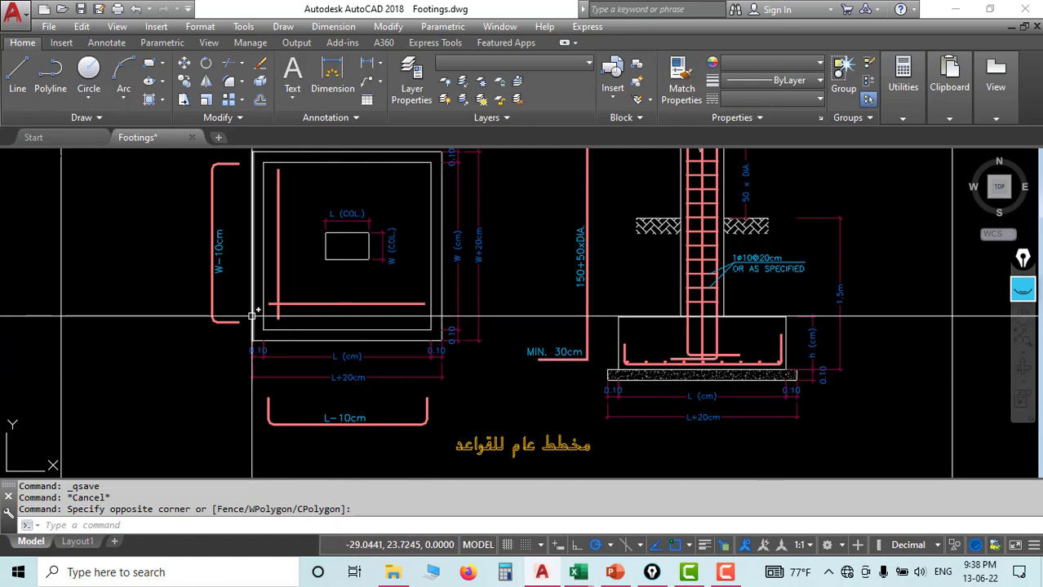
scroll(304, 280, up, 2)
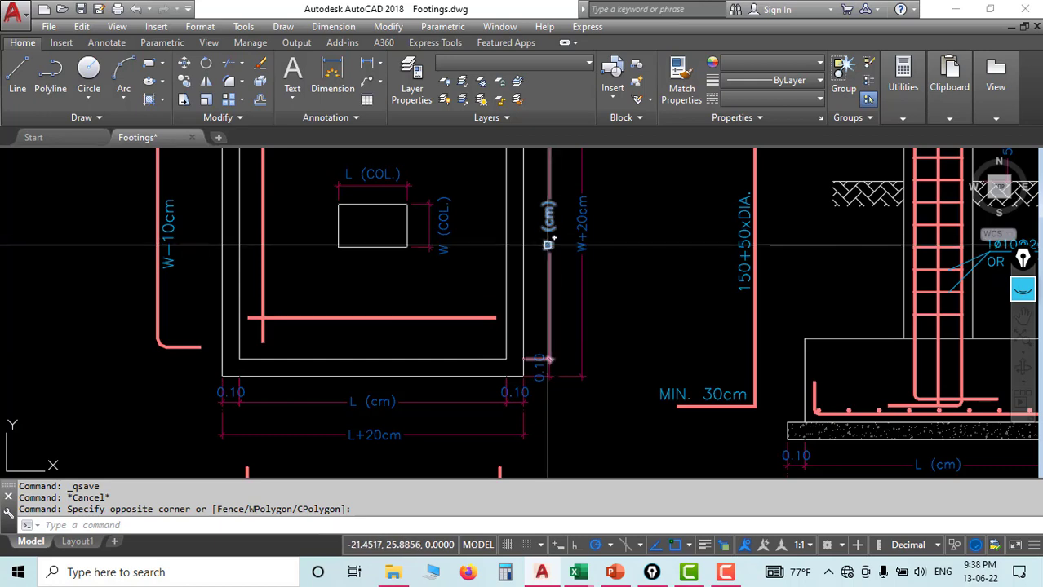
scroll(540, 221, down, 2)
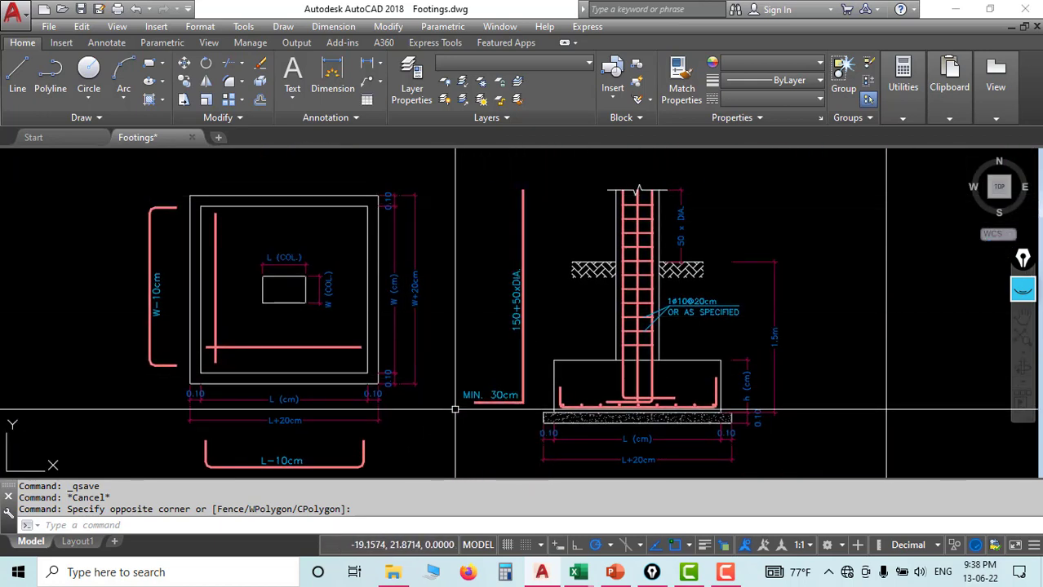
scroll(502, 400, up, 2)
scroll(510, 303, down, 5)
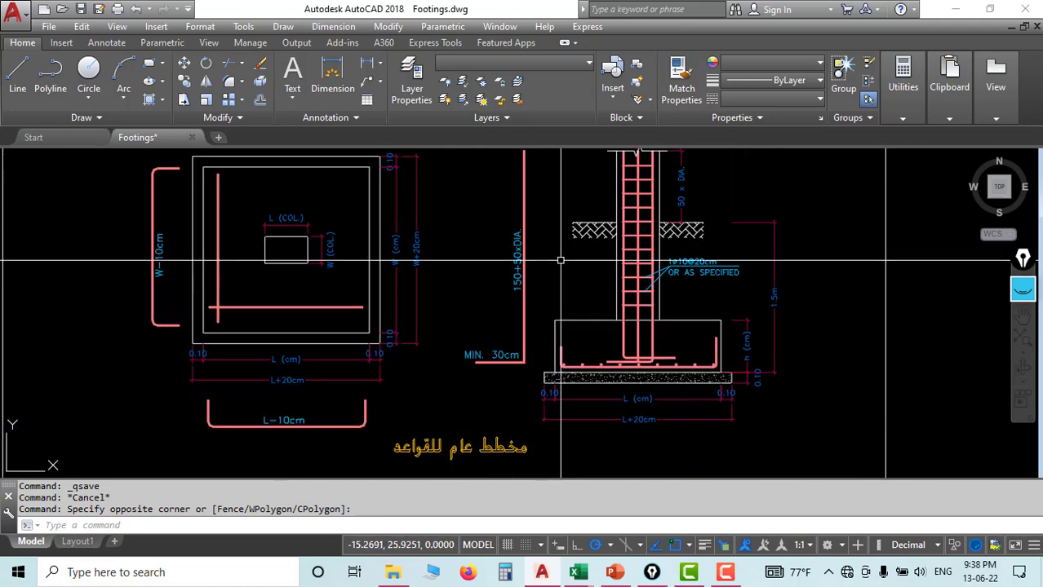
scroll(593, 256, up, 1)
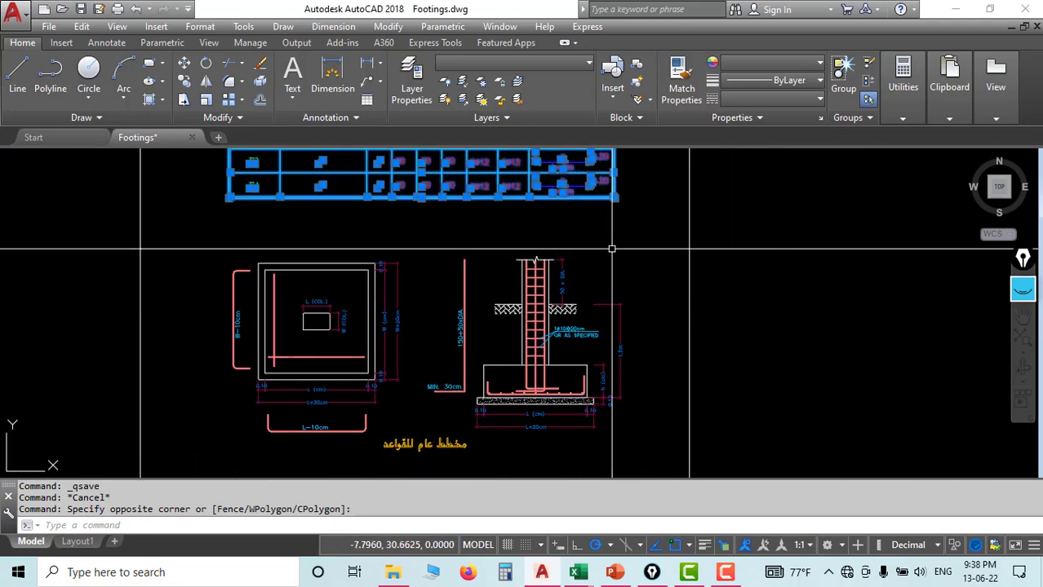
Step: Move the framed sheet with the footings schedule and typical details beside the second footings plan
key(Escape)
scroll(580, 273, down, 4)
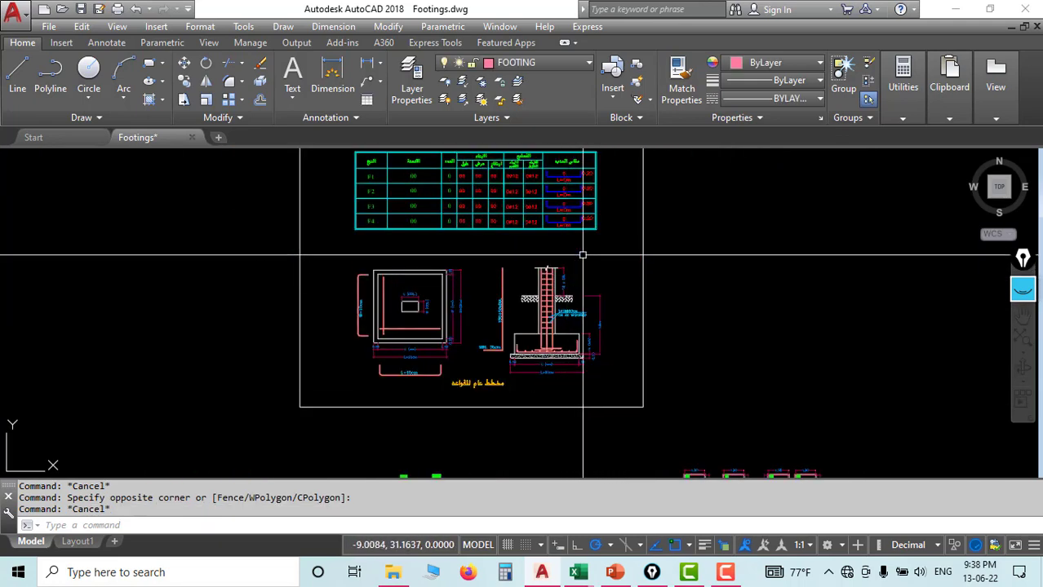
click(624, 182)
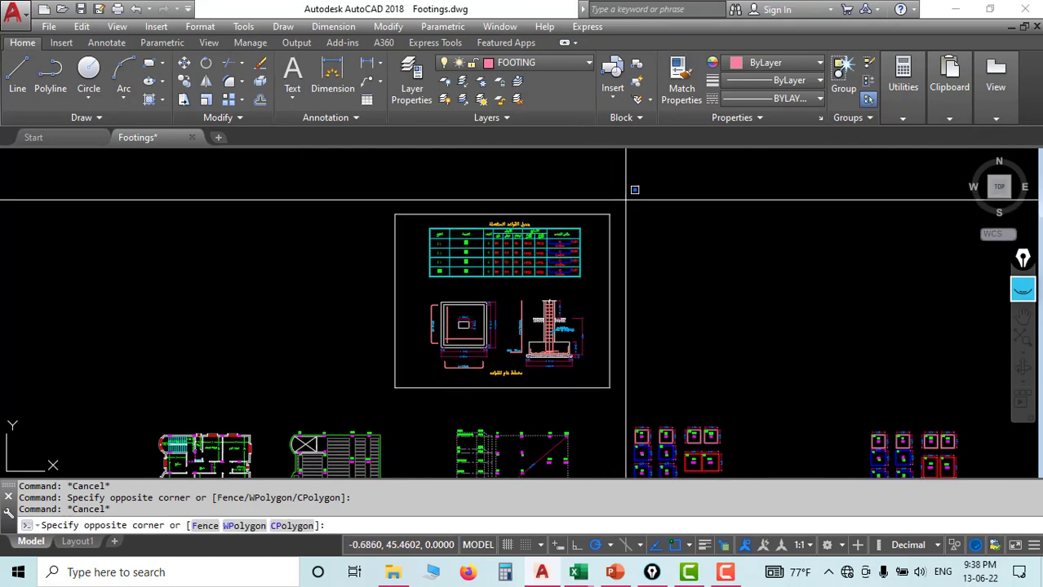
click(367, 383)
click(183, 81)
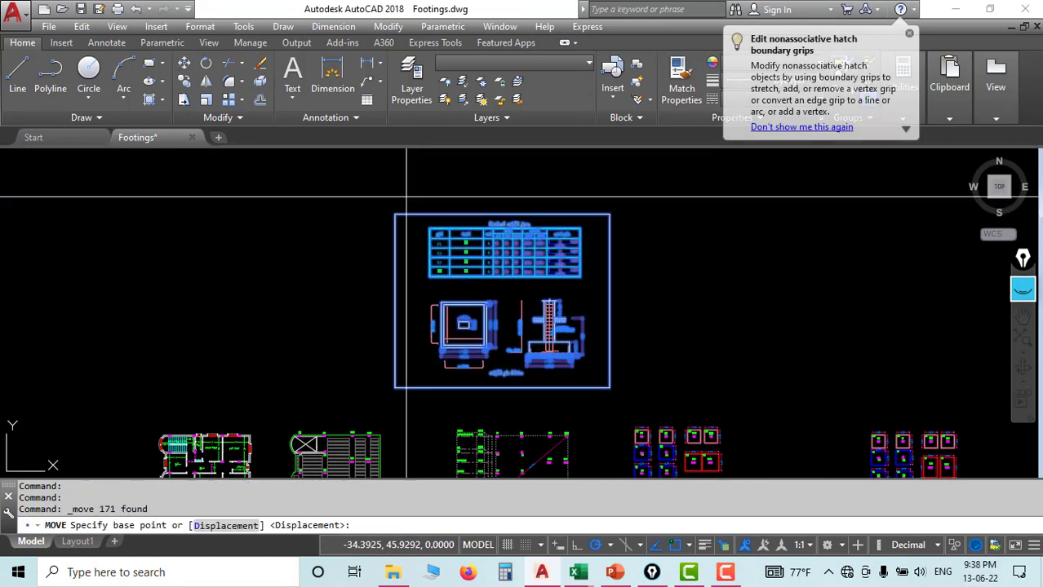
click(396, 214)
scroll(395, 211, down, 4)
scroll(695, 343, up, 6)
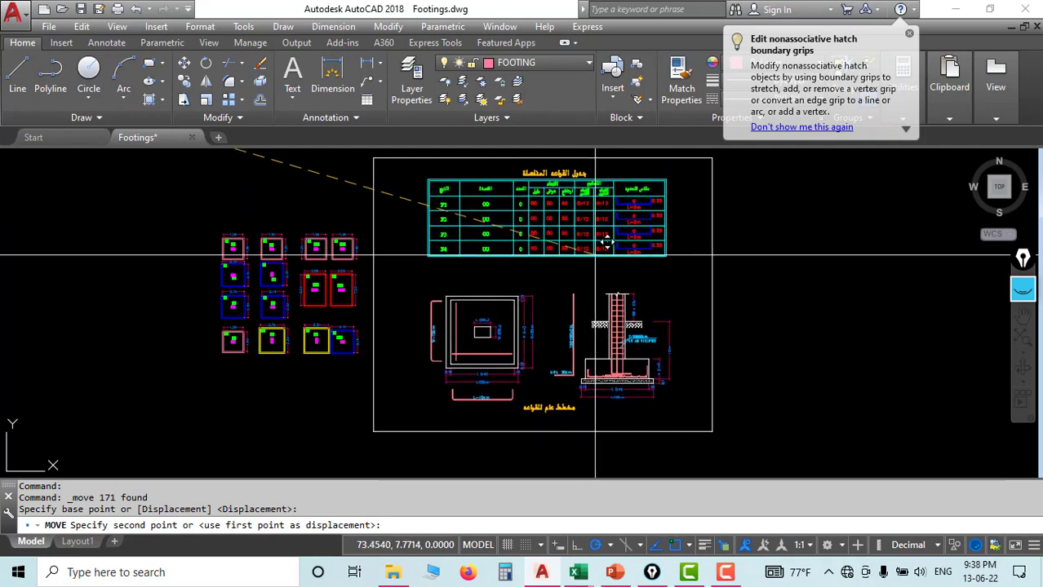
click(589, 277)
middle_drag(523, 261, 470, 320)
scroll(518, 249, up, 4)
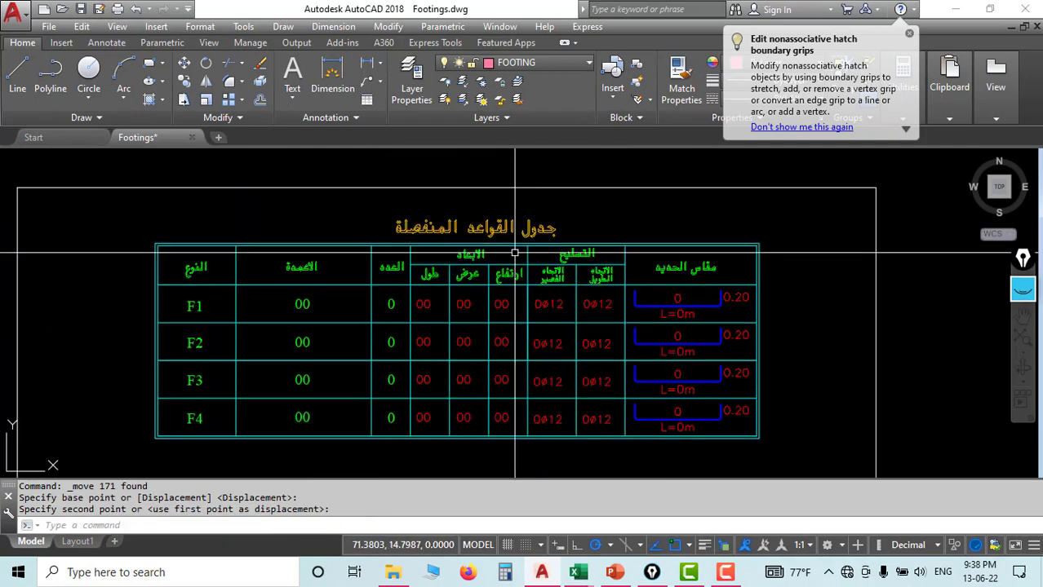
Step: Examine the F1 to F4 rows and the column headings of the isolated footings schedule
middle_drag(234, 310, 249, 299)
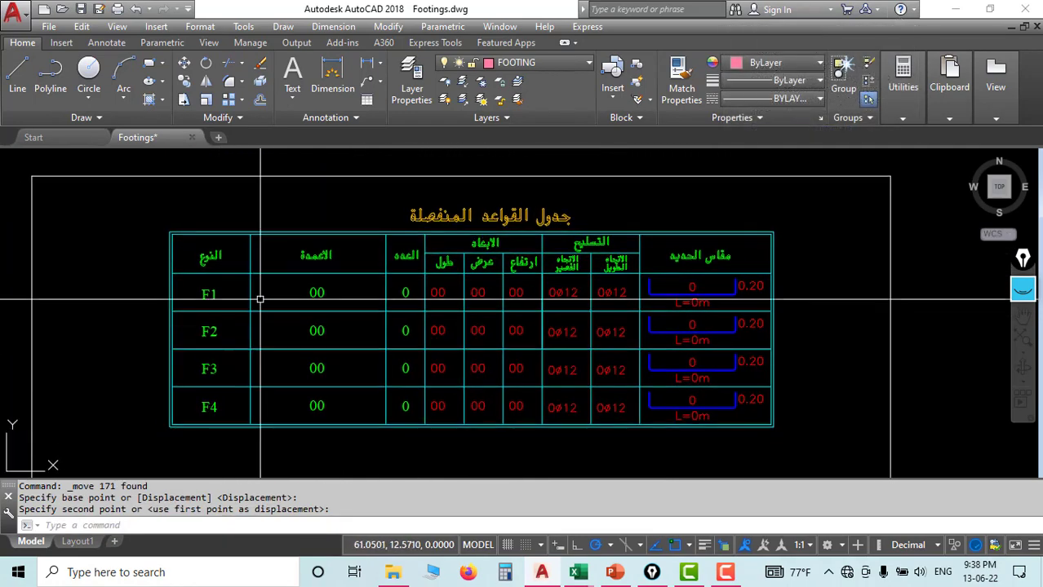
scroll(209, 308, up, 2)
scroll(210, 273, down, 1)
middle_drag(221, 210, 216, 275)
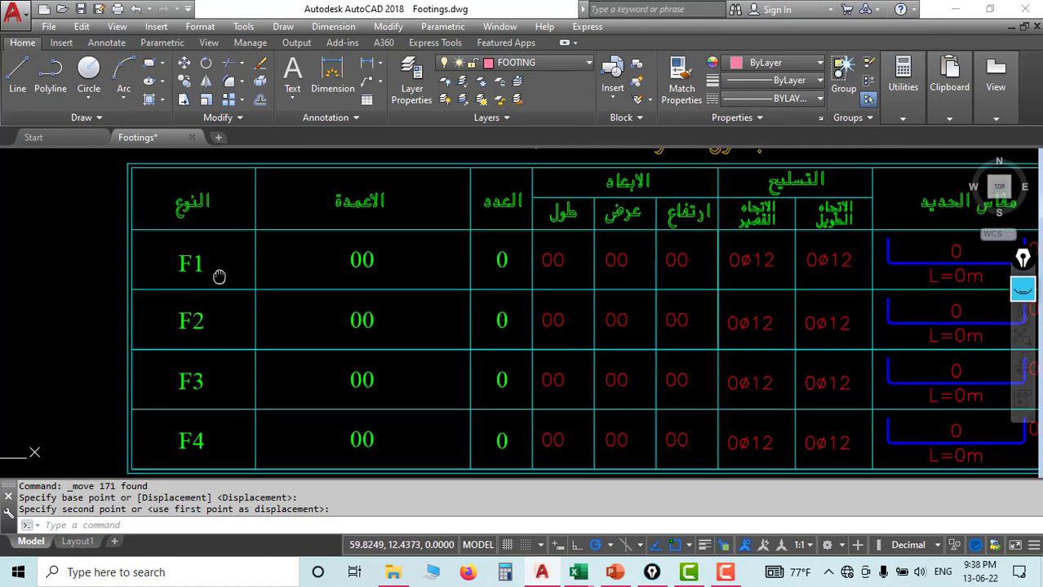
scroll(199, 237, up, 1)
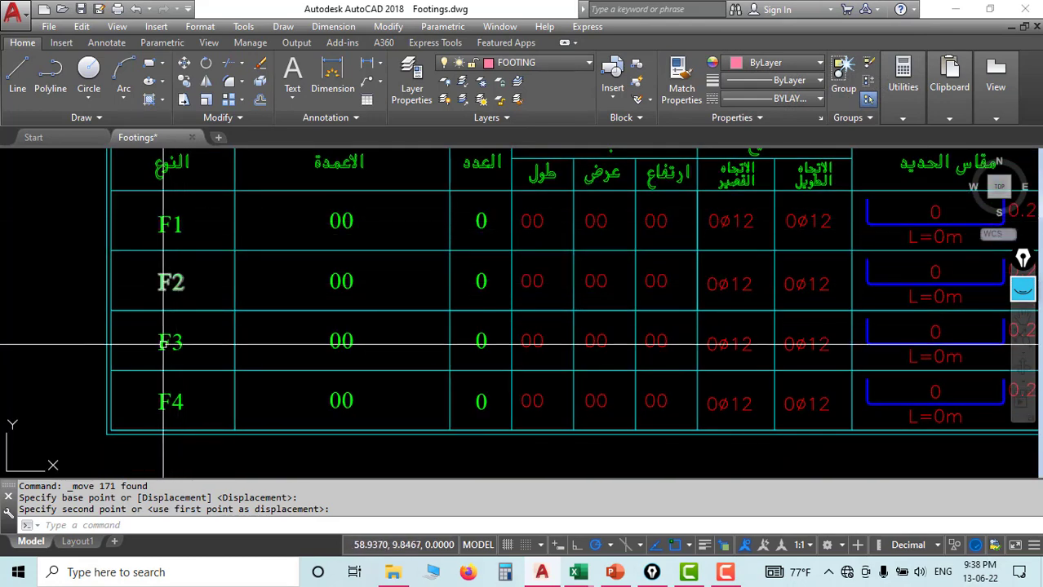
scroll(193, 361, down, 4)
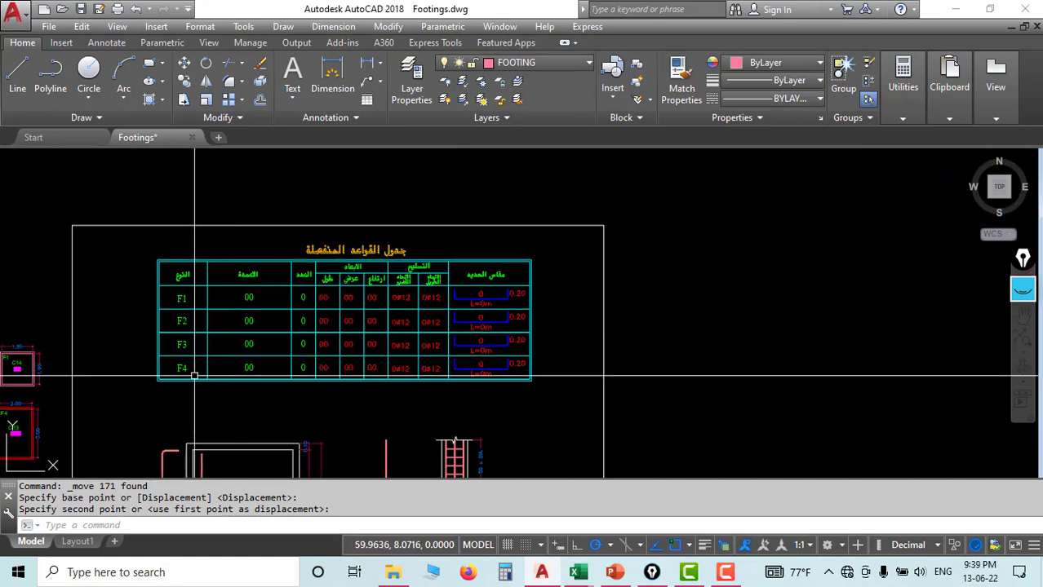
scroll(153, 352, up, 4)
scroll(95, 318, down, 2)
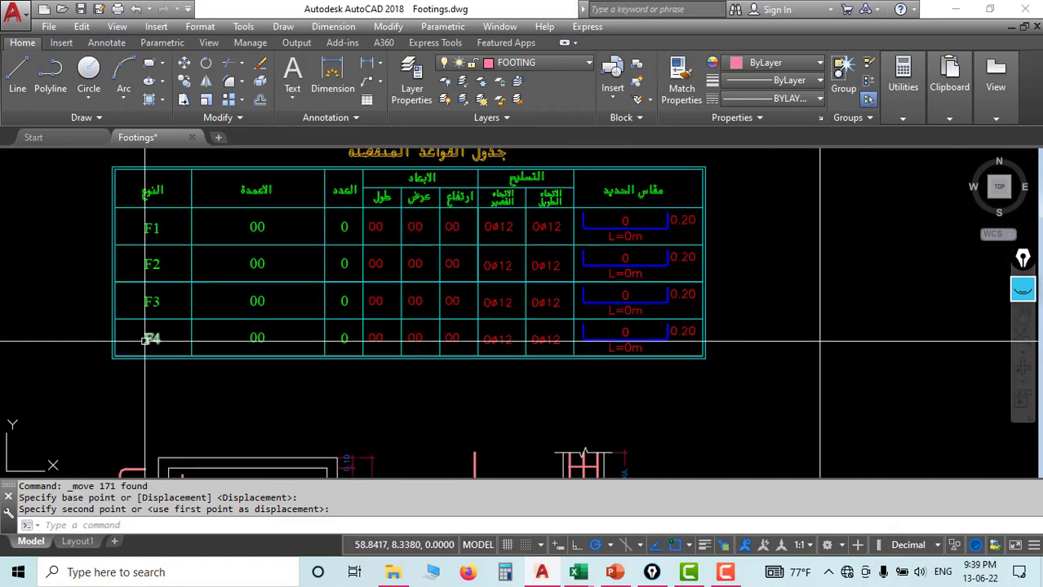